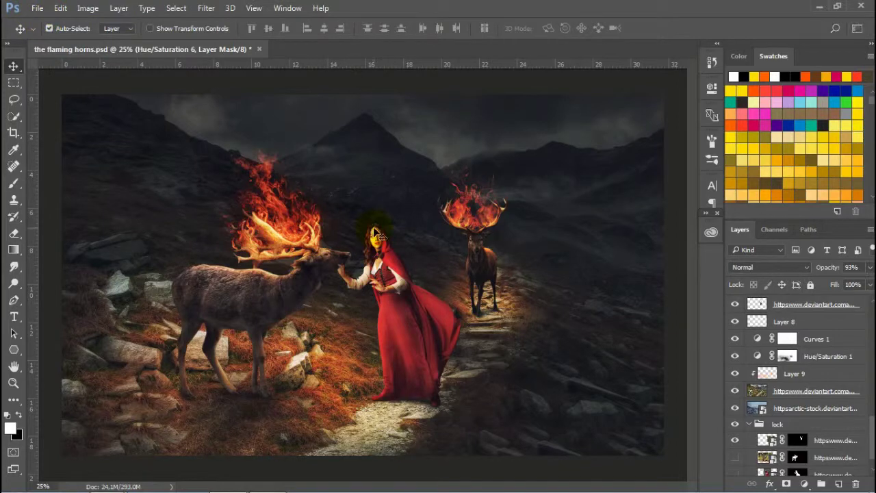
Make a new 2500 × 1500 px document at 200 ppi with a white background
key("ctrl+n")
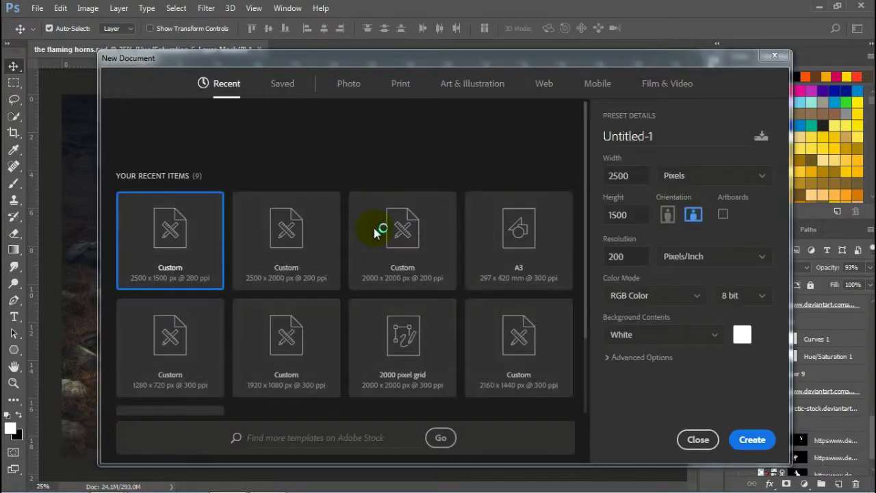
key("Tab")
left_click(755, 443)
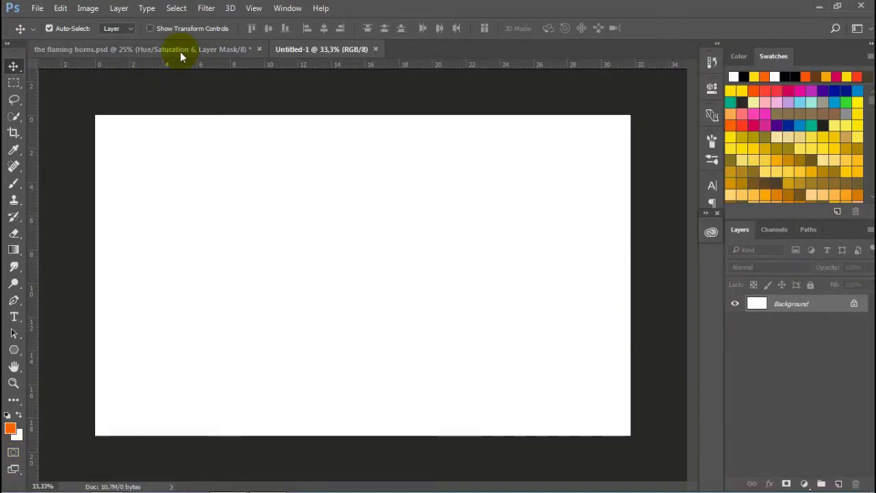
Glance at the flaming horns composite and open the Surreal photo folder
left_click(180, 50)
left_click(290, 49)
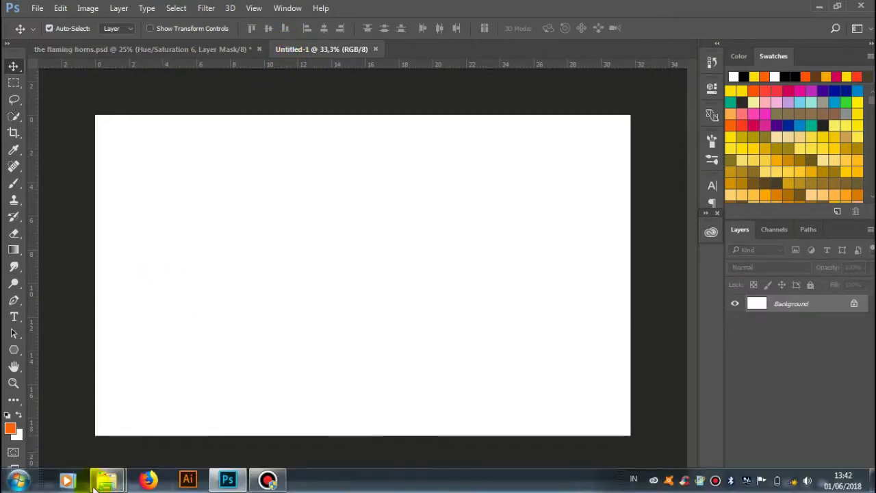
mouse_move(107, 479)
left_click(82, 410)
scroll(486, 260, "up", 5)
key("Return")
key("alt+Tab")
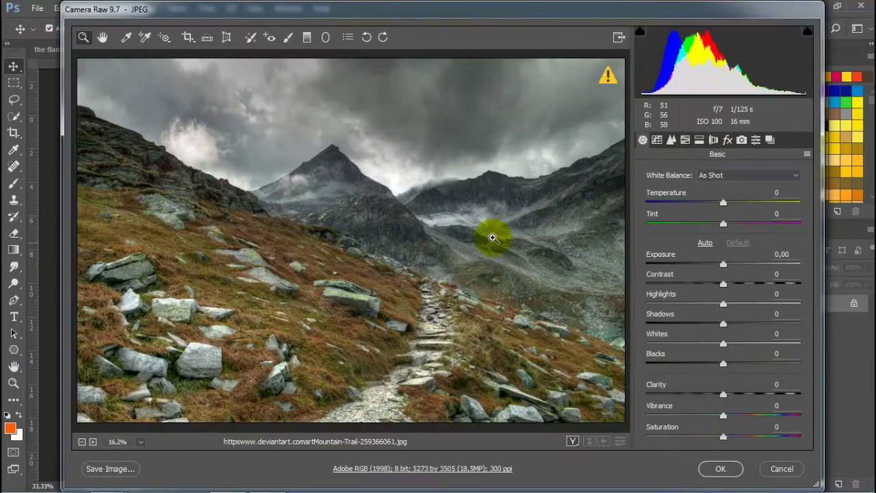
Place the mountain trail photo and stretch it across the canvas width
left_click(718, 467)
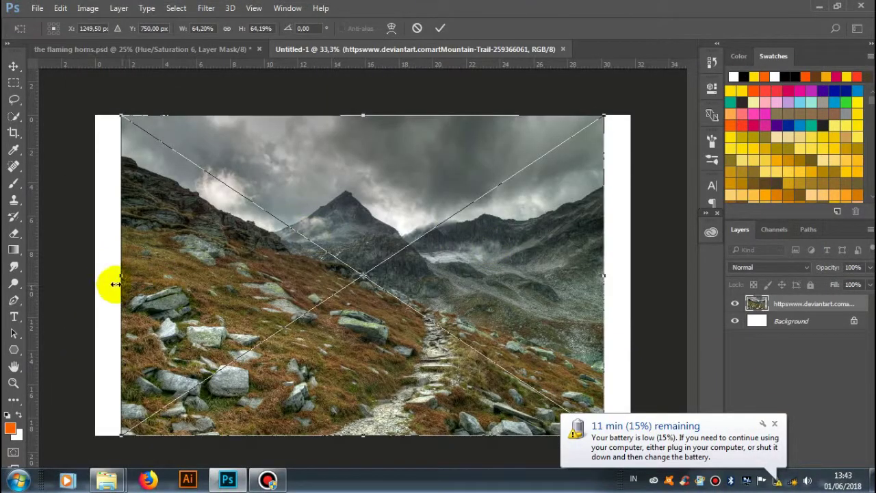
left_click_drag(117, 283, 96, 276)
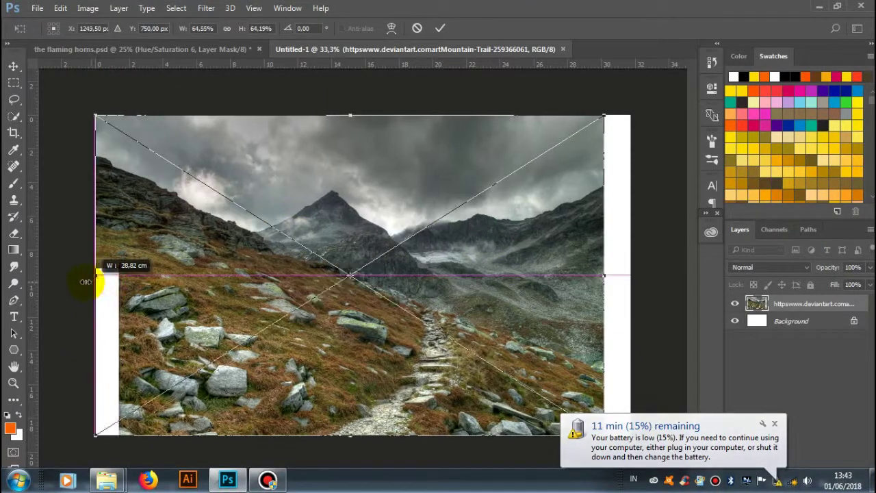
left_click_drag(605, 277, 628, 279)
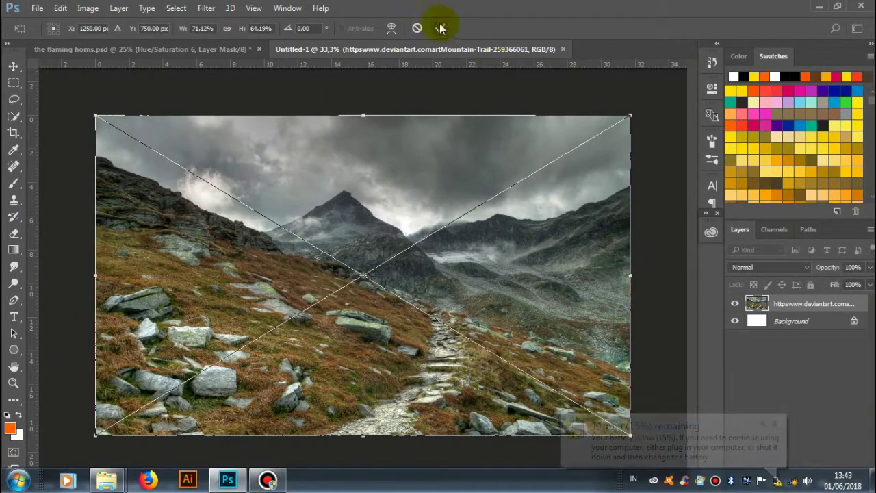
left_click(215, 48)
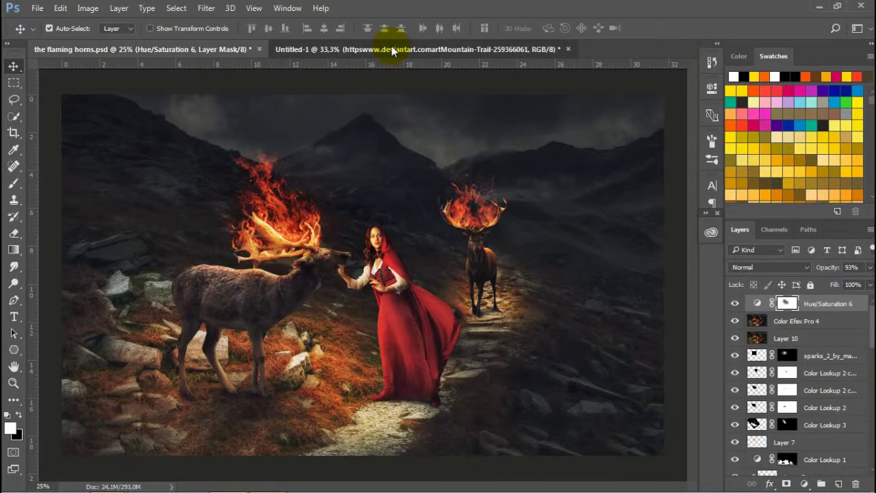
left_click(391, 49)
Free Transform the mountain photo taller and wider so it overfills the canvas edges
key("ctrl+t")
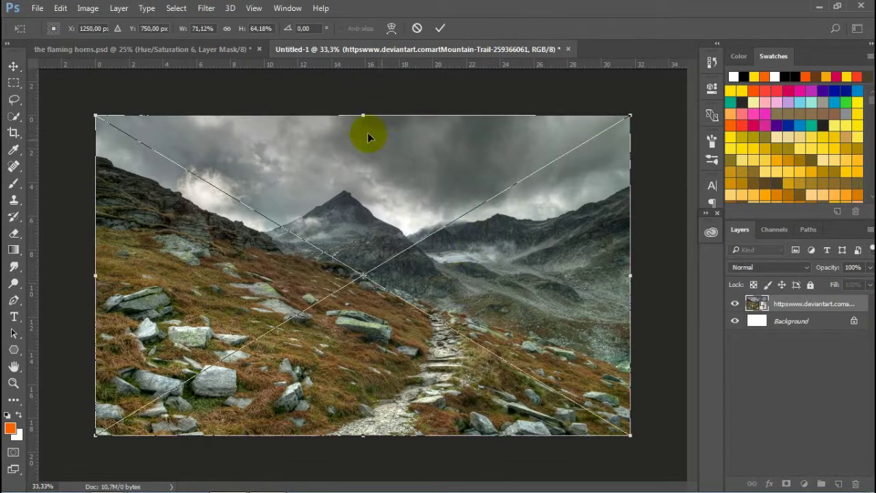
left_click_drag(374, 115, 373, 96)
left_click_drag(630, 267, 670, 266)
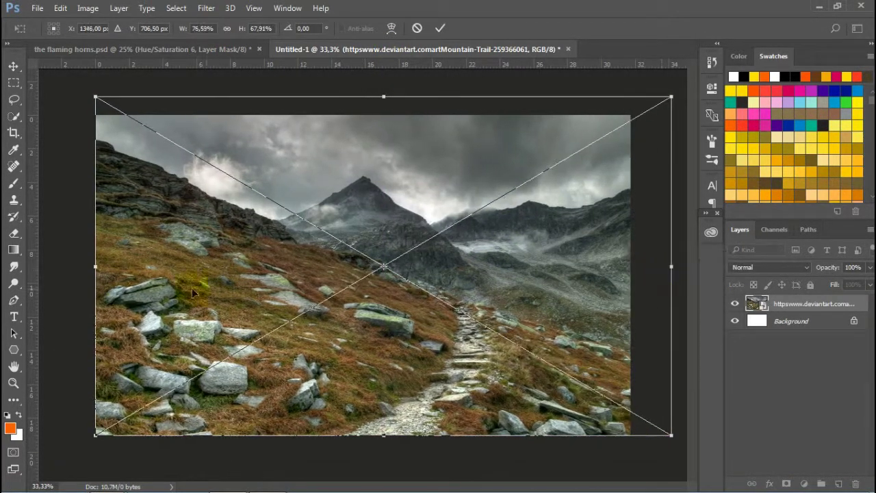
left_click_drag(90, 267, 72, 267)
left_click_drag(375, 97, 378, 70)
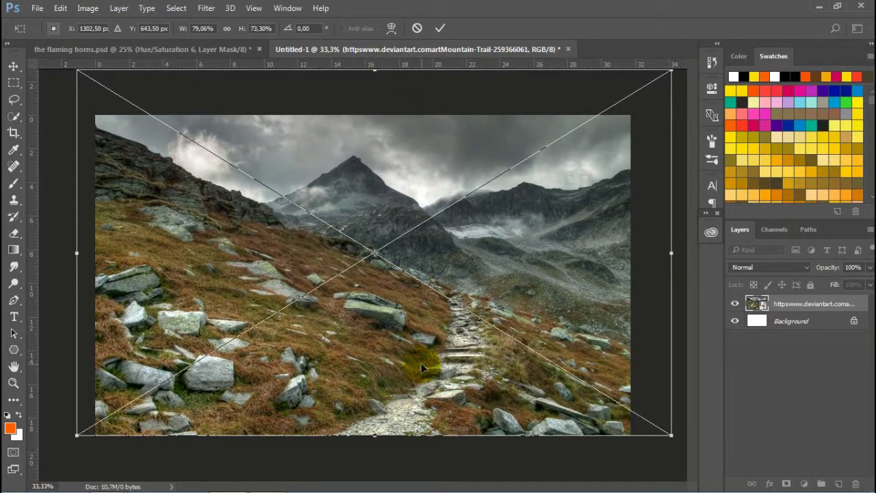
left_click_drag(421, 365, 422, 354)
left_click(442, 28)
Rasterize the photo and Content-Aware Fill the empty white strip along the bottom
left_click(14, 82)
left_click_drag(94, 424, 684, 454)
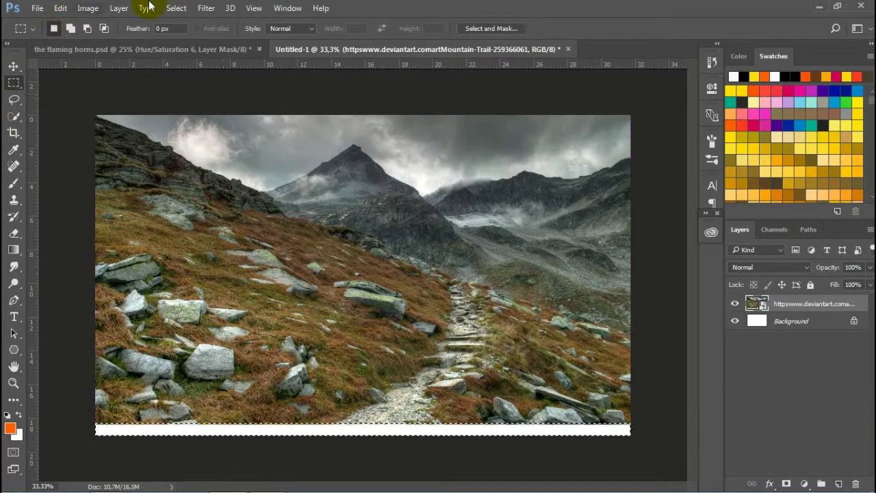
right_click(812, 301)
left_click(567, 306)
left_click(60, 7)
left_click(141, 207)
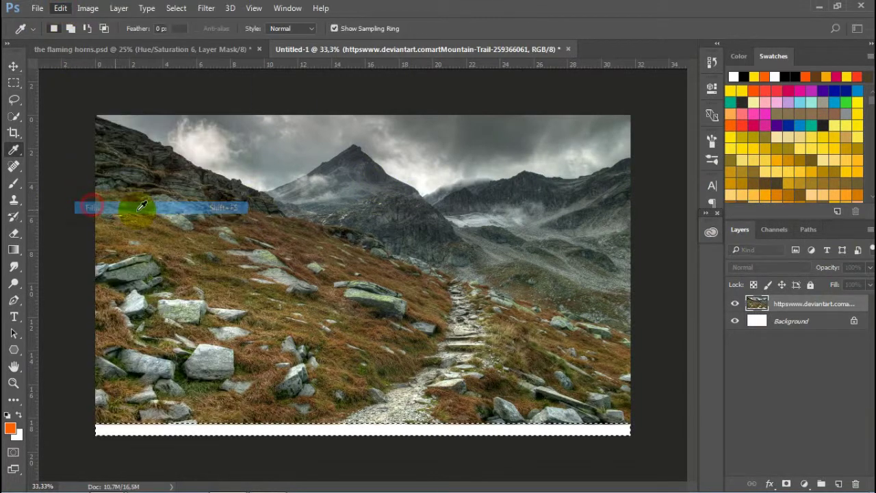
left_click(521, 130)
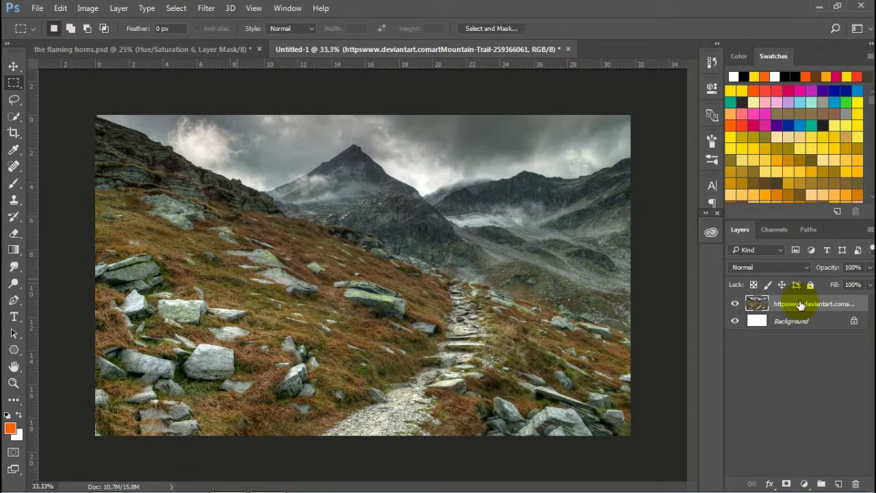
Add a Hue/Saturation layer at Lightness -34, Saturation -2, then return to the flaming horns composite
left_click(804, 484)
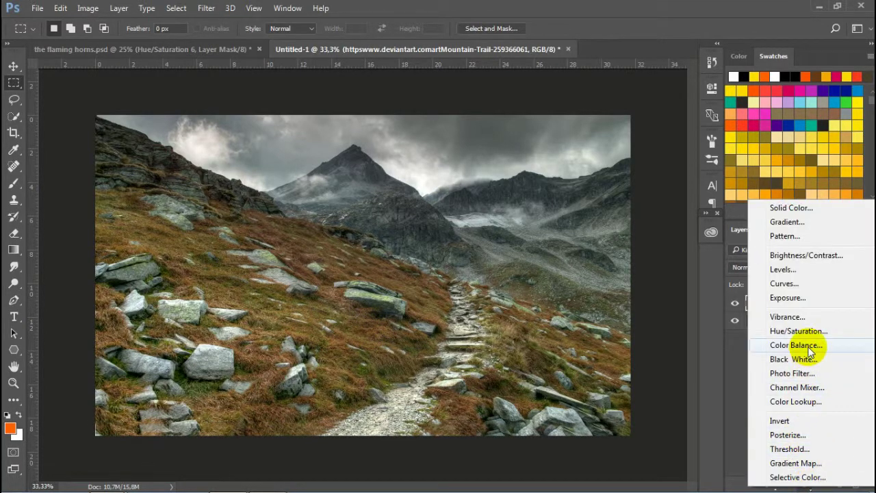
left_click(807, 331)
left_click(582, 220)
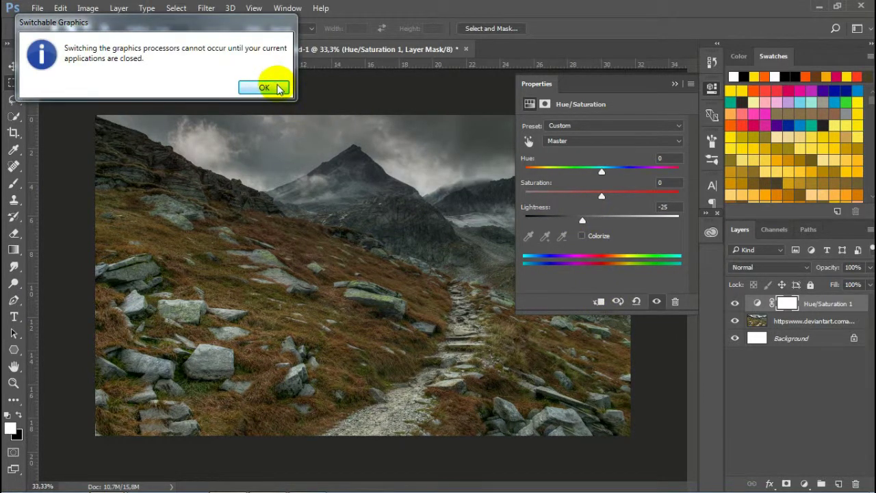
left_click(274, 88)
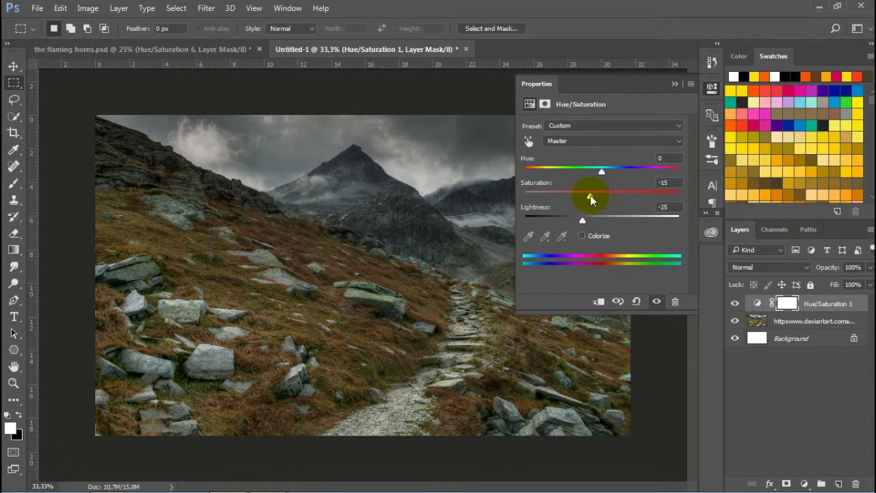
left_click_drag(576, 220, 569, 200)
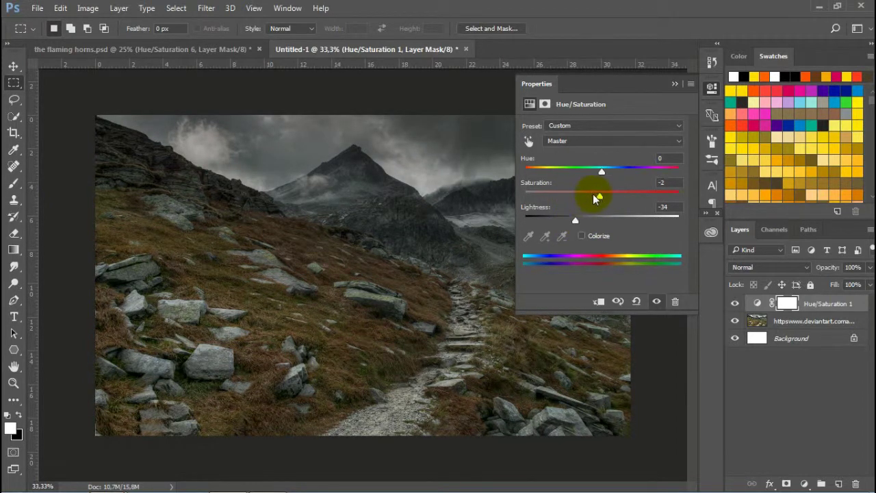
left_click(674, 83)
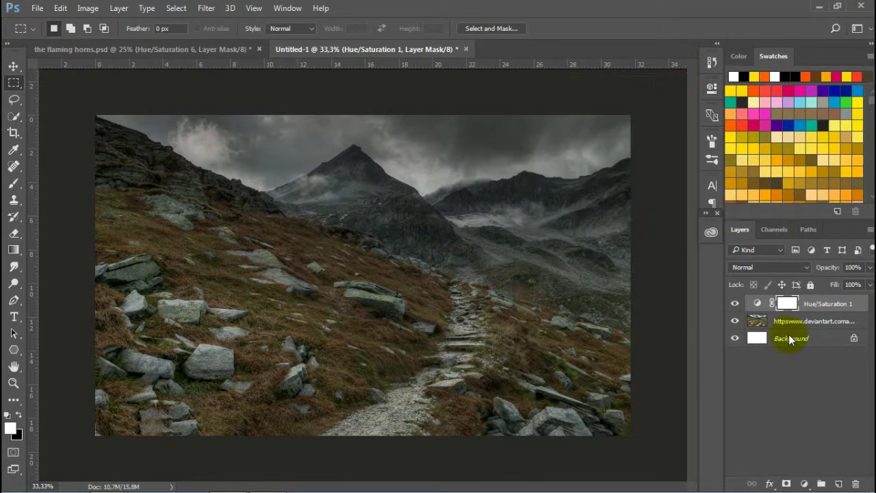
left_click(178, 49)
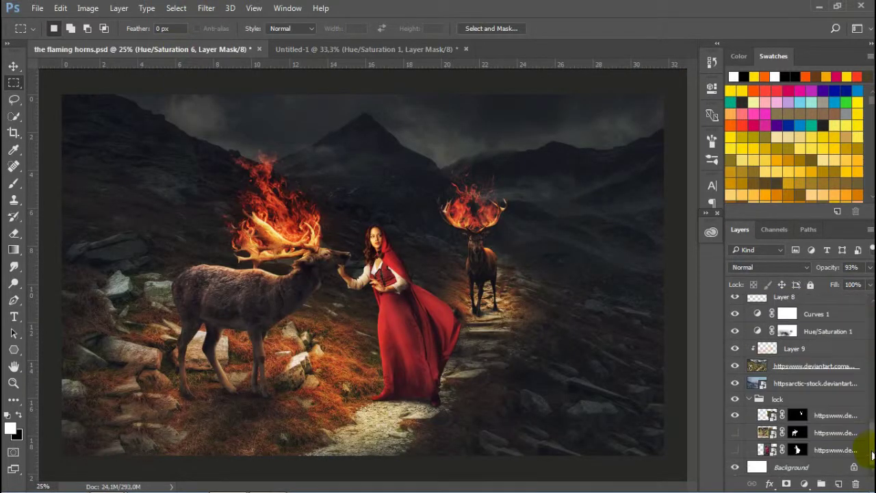
Drag the red-hooded woman layer from the lock group into the mountain scene
left_click(749, 400)
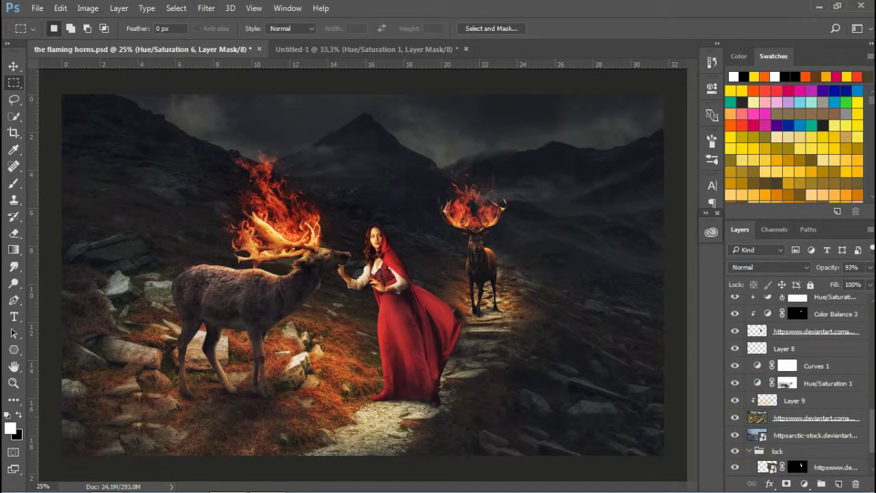
left_click(748, 450)
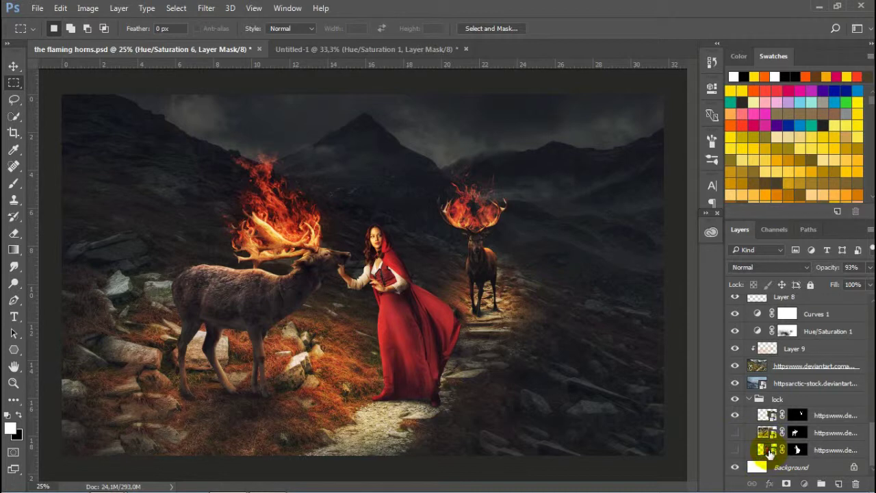
left_click_drag(770, 451, 520, 49)
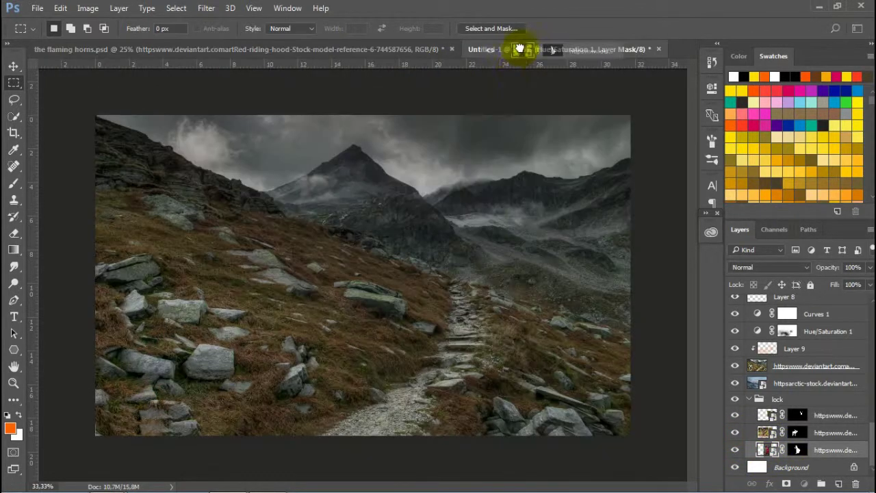
left_click_drag(520, 49, 420, 264)
left_click(13, 67)
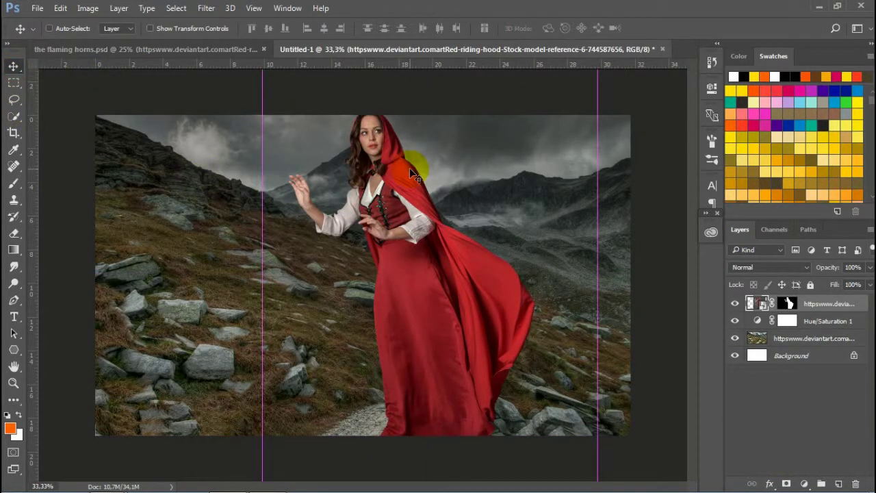
Scale the woman down and set her on the mountain trail
key("ctrl+t")
key("ctrl+minus")
mouse_move(504, 141)
left_mouse_down()
mouse_move(424, 273)
mouse_move(431, 277)
left_mouse_up()
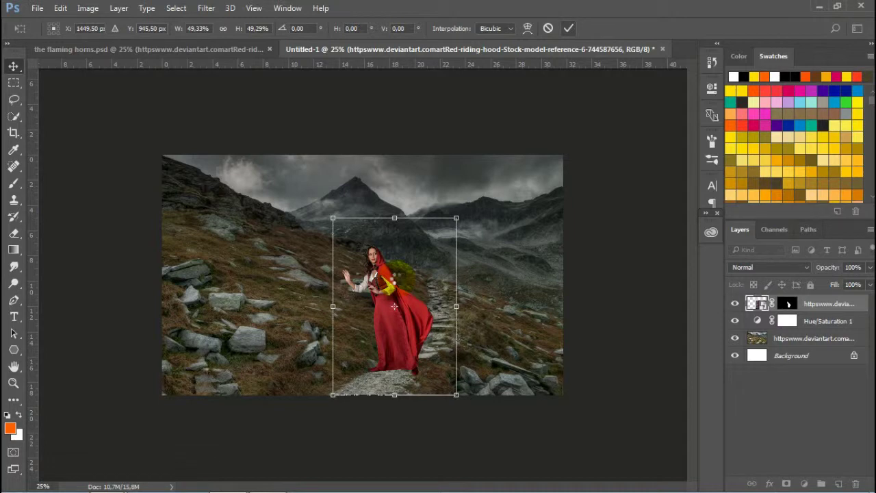
key("Return")
key("ctrl+0")
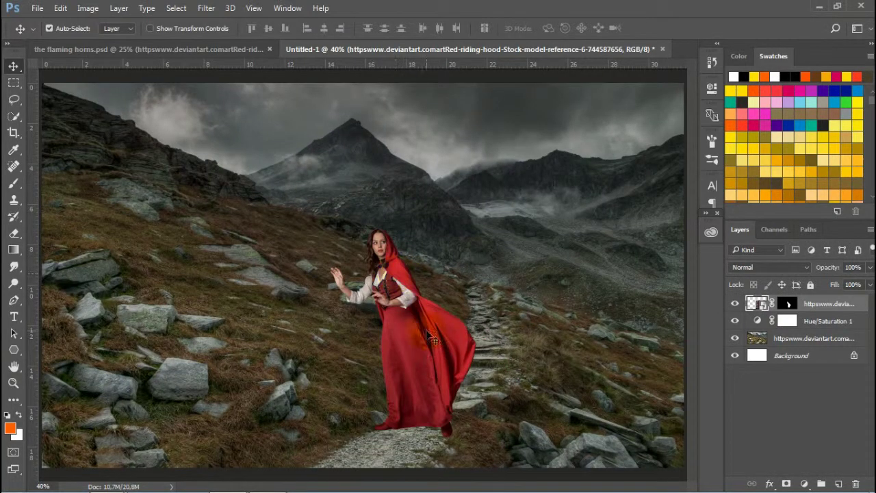
left_click_drag(420, 345, 423, 351)
Toggle the woman's layer mask off and on, then bring over the next deer layer
left_click(789, 306)
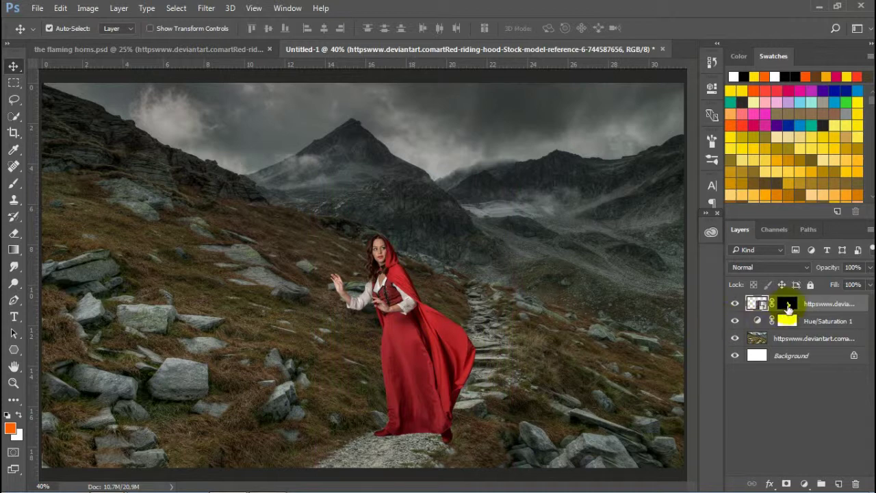
right_click(787, 305)
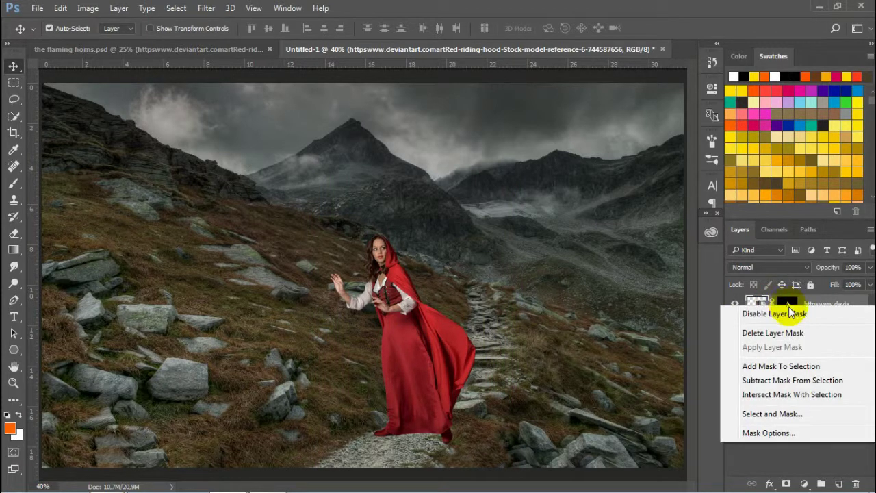
left_click(774, 314)
right_click(786, 309)
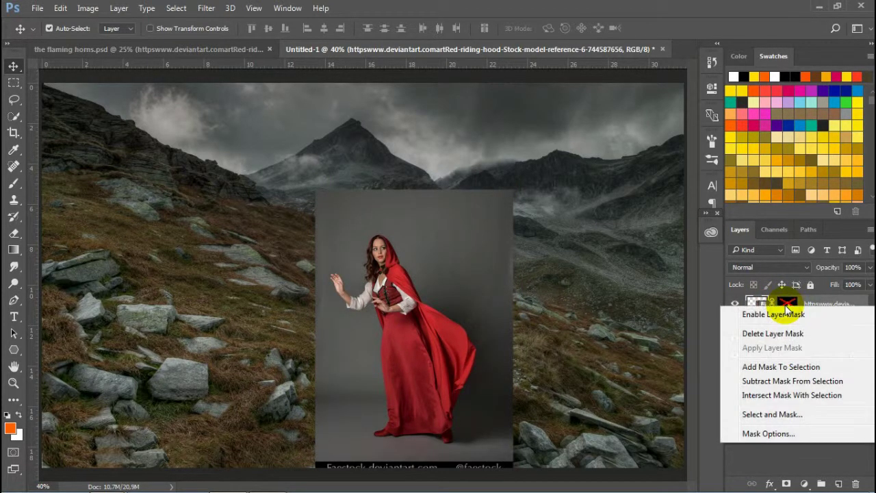
left_click(770, 313)
left_click(174, 63)
mouse_move(770, 452)
left_mouse_down()
mouse_move(457, 50)
mouse_move(180, 252)
mouse_move(257, 256)
left_mouse_up()
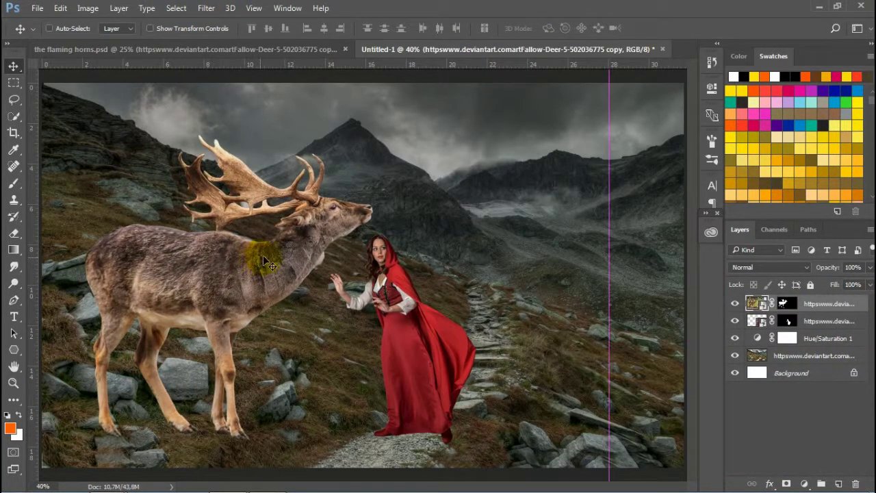
Scale the fallow deer to about 69% and move it up the slope
key("ctrl+t")
key("ctrl+minus")
mouse_move(567, 456)
left_mouse_down()
mouse_move(386, 333)
mouse_move(352, 293)
left_mouse_up()
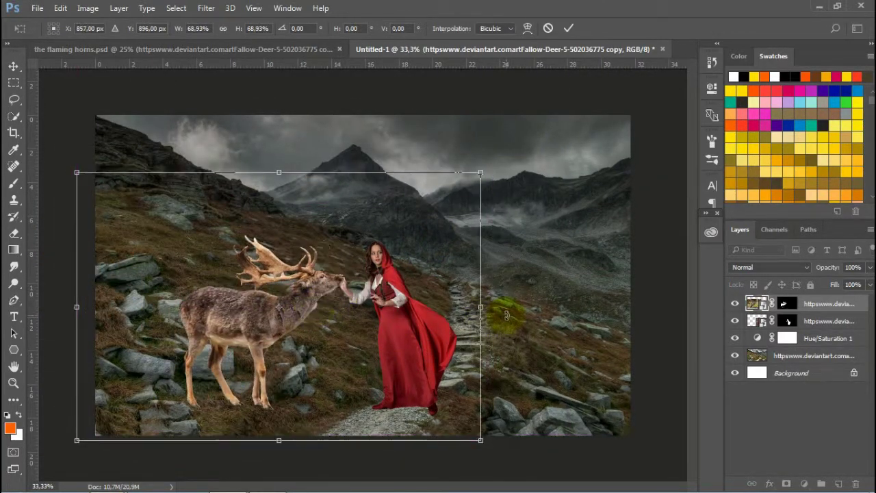
scroll(340, 313, "up", 1)
scroll(340, 313, "up", 1)
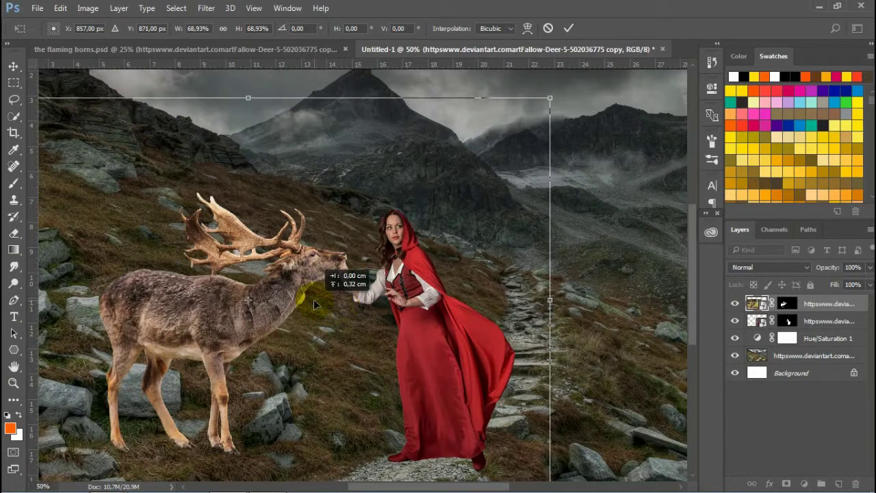
mouse_move(314, 299)
left_mouse_down()
mouse_move(337, 291)
mouse_move(322, 283)
left_mouse_up()
scroll(338, 291, "up", 1)
scroll(316, 301, "down", 1)
scroll(317, 324, "down", 1)
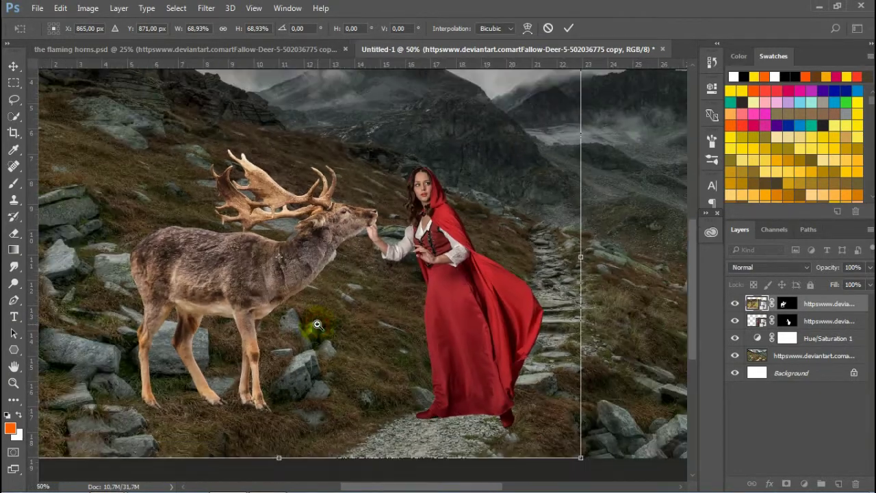
Tilt the fallow deer about 1.6° and shrink it slightly beside the woman
left_click_drag(602, 230, 603, 238)
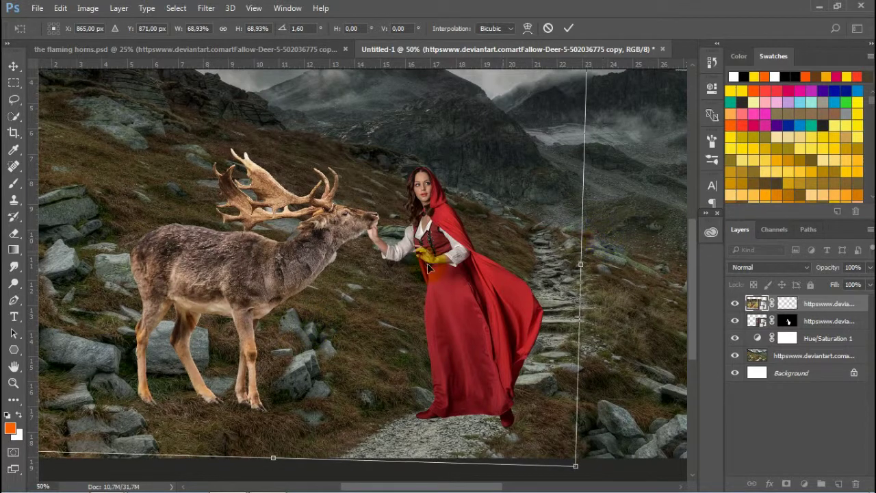
left_click_drag(427, 263, 427, 269)
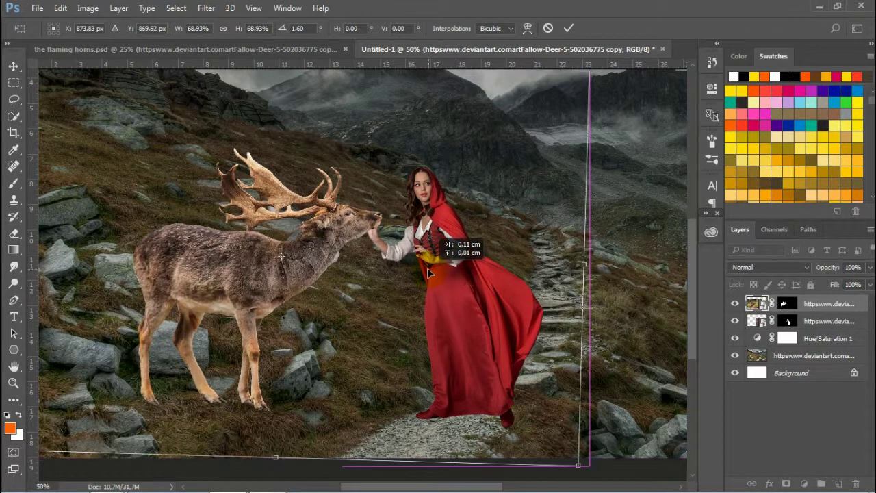
left_click_drag(427, 271, 425, 276)
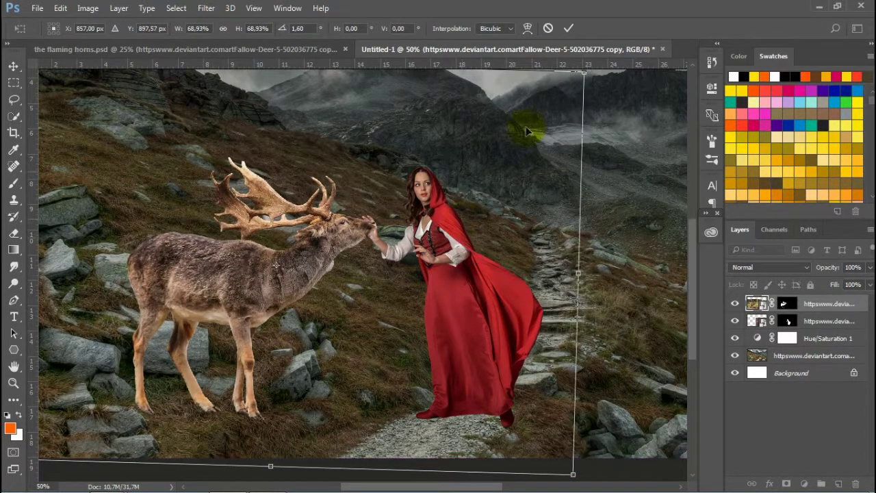
key("ctrl+minus")
mouse_move(483, 174)
left_mouse_down()
mouse_move(472, 186)
mouse_move(483, 180)
left_mouse_up()
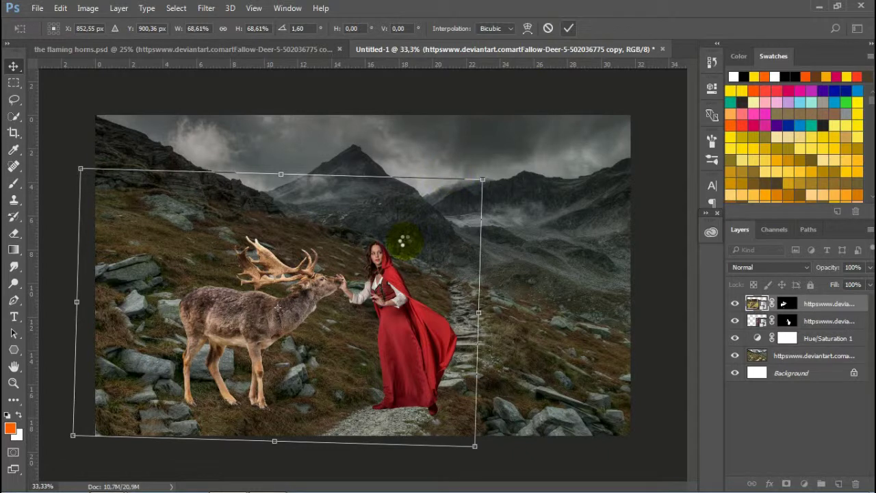
Toggle the fallow deer's layer mask off and on to check it
right_click(786, 303)
left_click(773, 310)
right_click(783, 303)
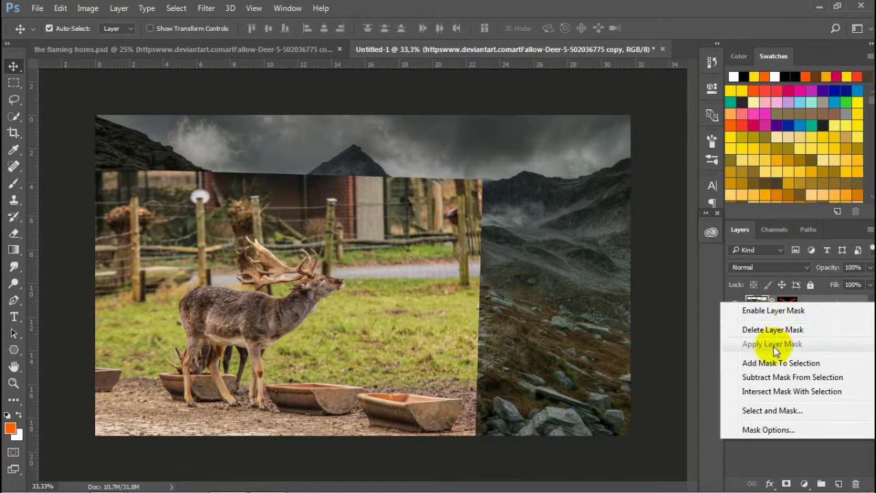
left_click(773, 310)
Move the woman so her hand meets the deer's muzzle and scale her to about 96%
left_click(755, 321)
left_click_drag(422, 309, 410, 289)
key("ctrl+plus")
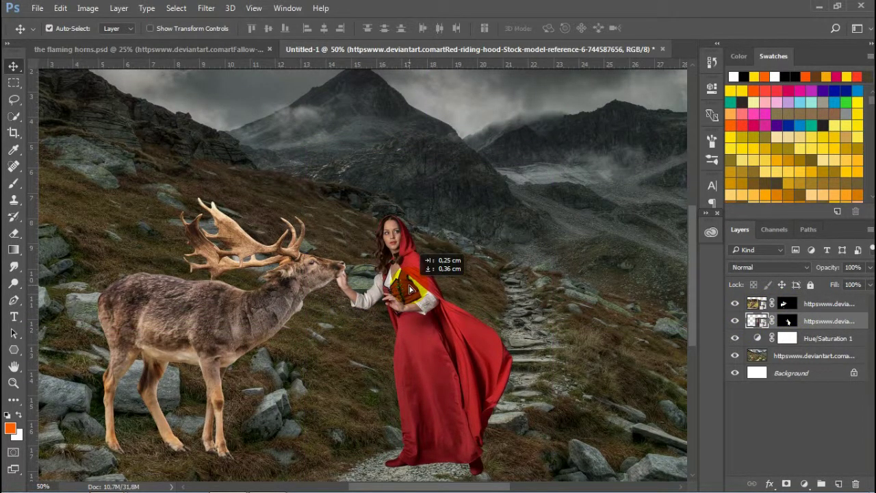
mouse_move(410, 289)
left_mouse_down()
mouse_move(406, 270)
mouse_move(475, 215)
left_mouse_up()
key("ctrl+t")
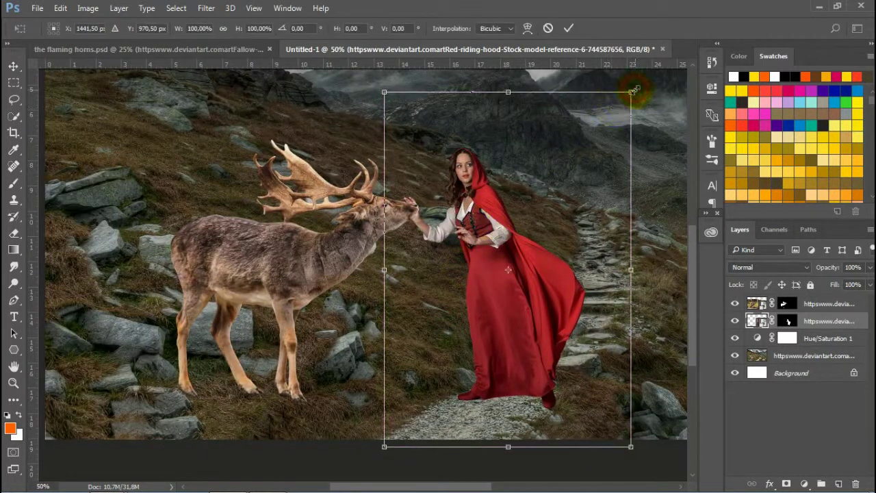
left_click_drag(633, 91, 620, 108)
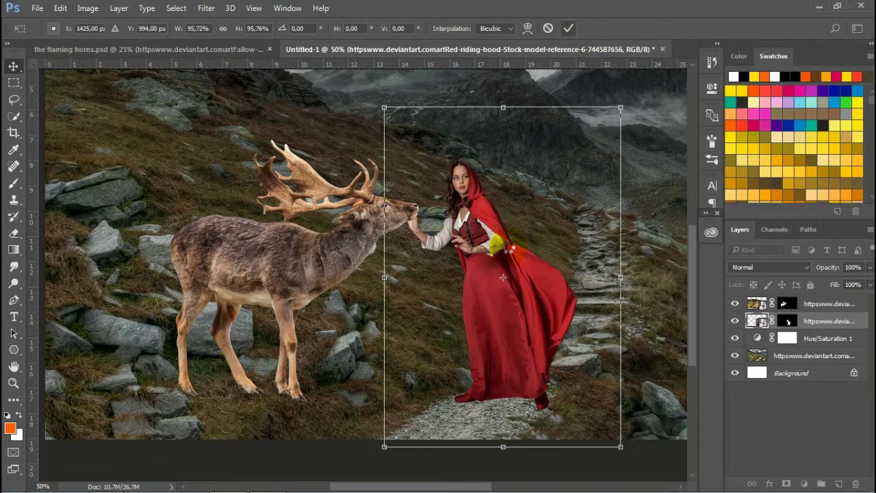
double_click(497, 273)
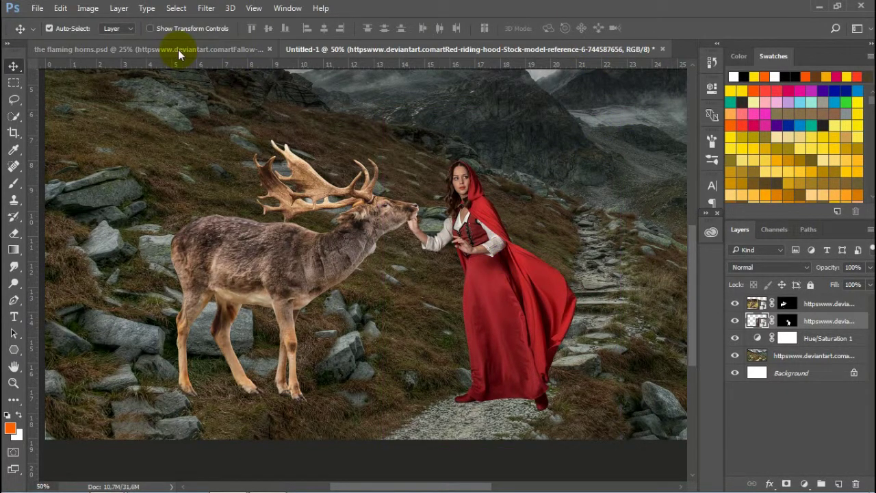
Copy the stag layer from the flaming horns file into the composition
left_click(178, 50)
scroll(794, 410, "down", 1)
scroll(794, 411, "down", 1)
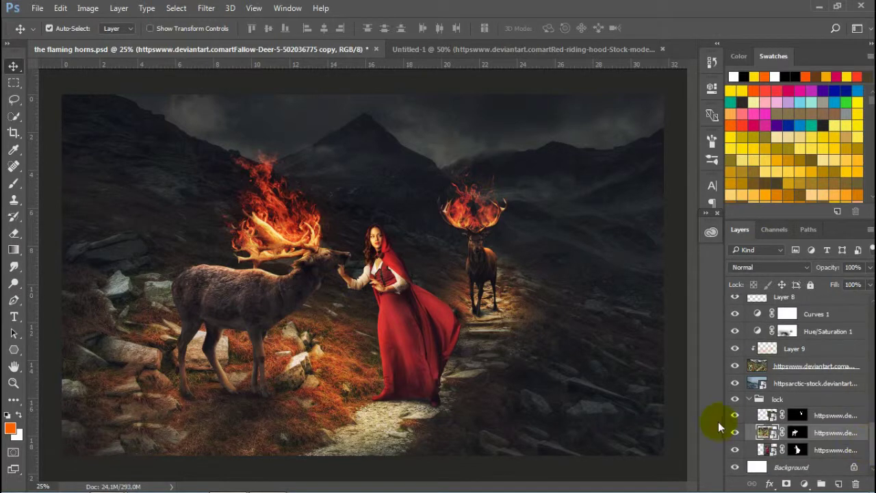
left_click(765, 416)
left_click(426, 48)
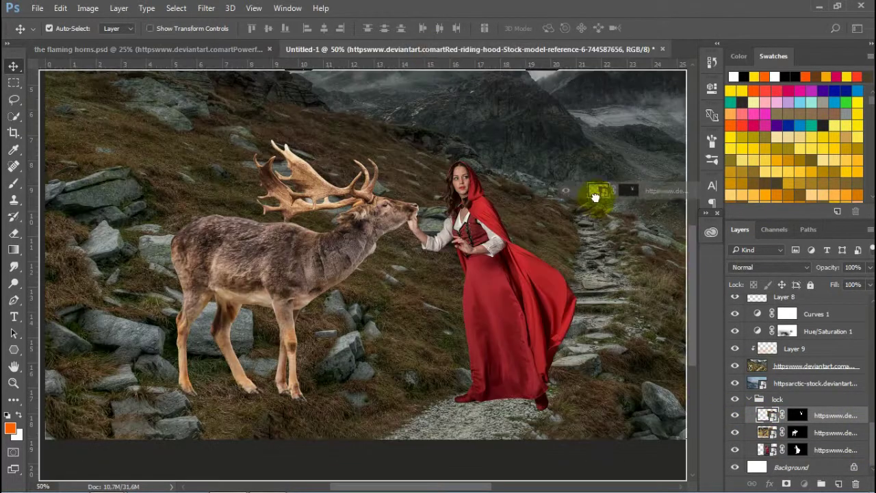
key("ctrl+minus")
Scale the stag to about 57% and set it on the trail behind the woman
key("ctrl+t")
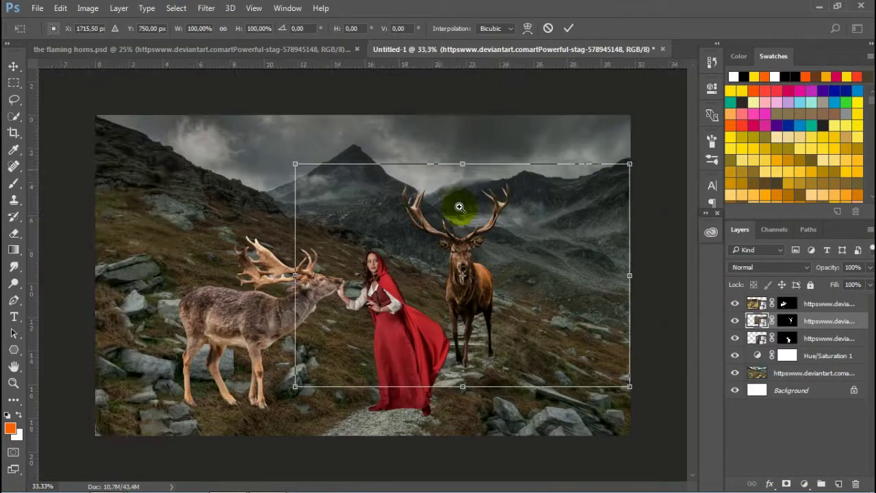
left_click_drag(627, 165, 541, 219)
mouse_move(447, 333)
left_mouse_down()
mouse_move(486, 308)
mouse_move(491, 315)
left_mouse_up()
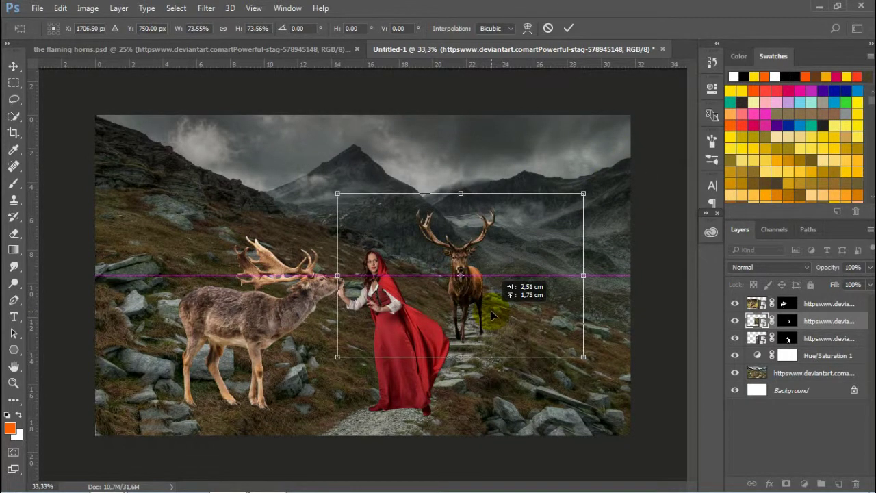
left_click_drag(583, 194, 539, 247)
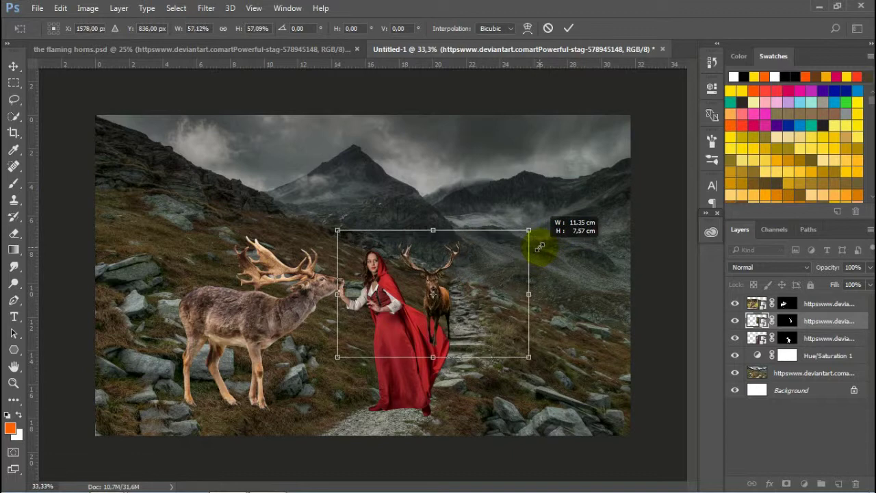
left_click_drag(480, 313, 507, 296)
scroll(480, 311, "up", 2)
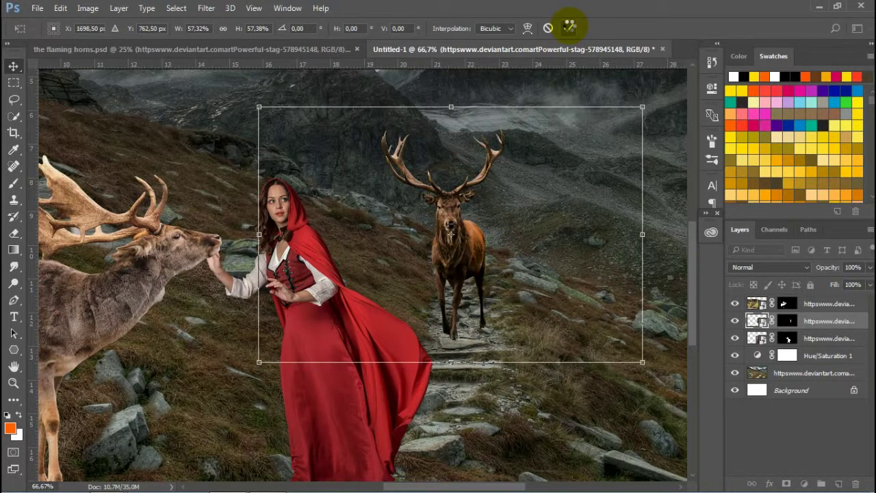
left_click(569, 25)
Select the mountain background layer and zoom in on the scene
scroll(420, 301, "down", 2)
scroll(425, 270, "up", 1)
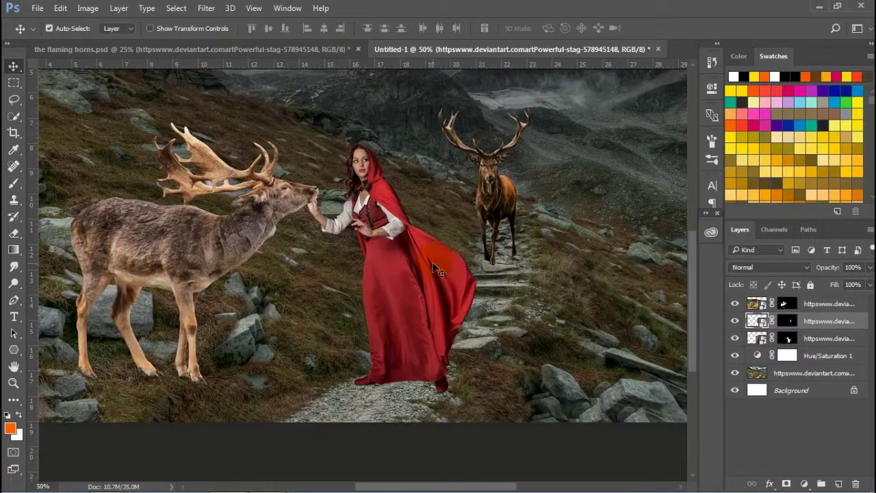
scroll(433, 267, "down", 1)
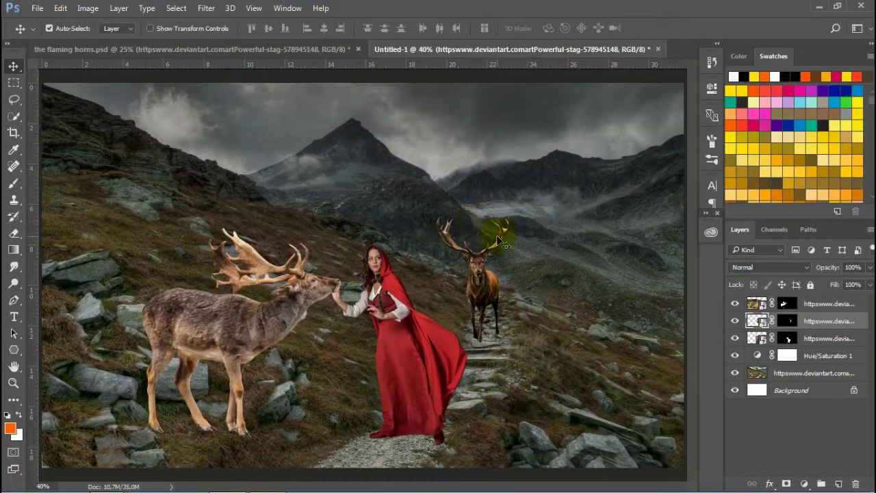
left_click(498, 239)
left_click(333, 363, "ctrl")
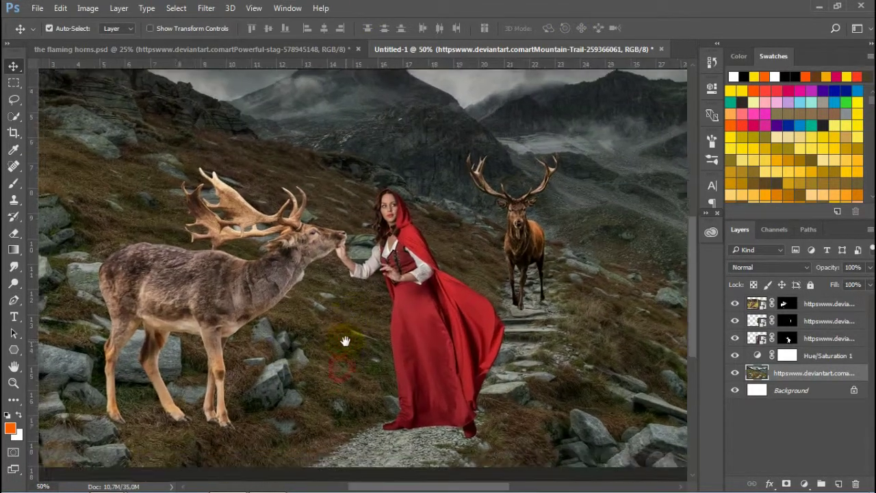
Check behind the woman by hiding her, then apply the stag's layer mask permanently
left_click_drag(342, 342, 338, 333)
left_click(735, 338)
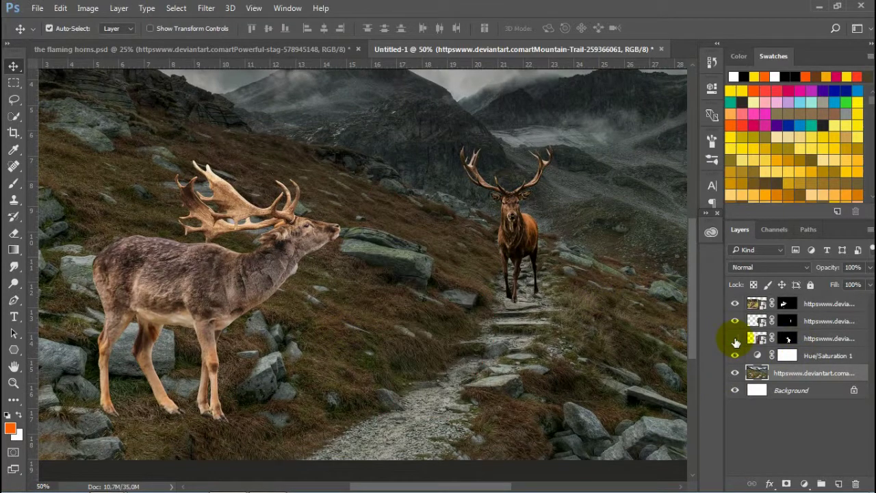
left_click(815, 338)
right_click(806, 338)
right_click(786, 320)
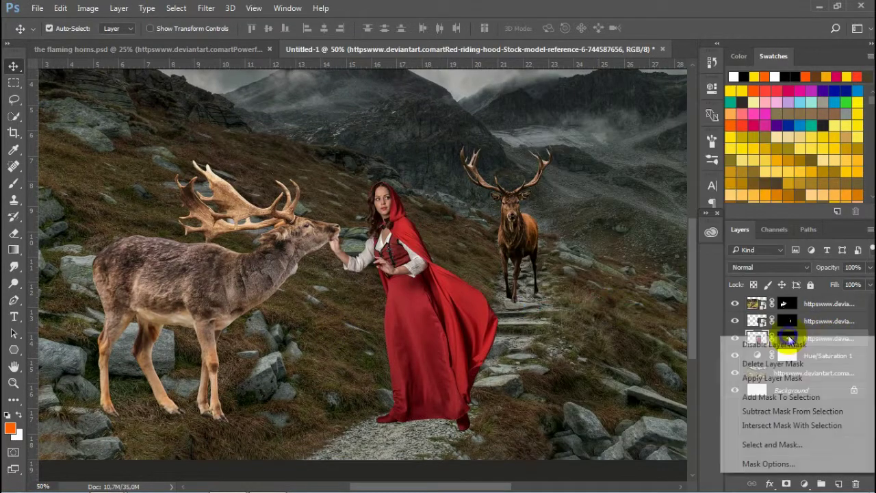
left_click(785, 320)
right_click(786, 320)
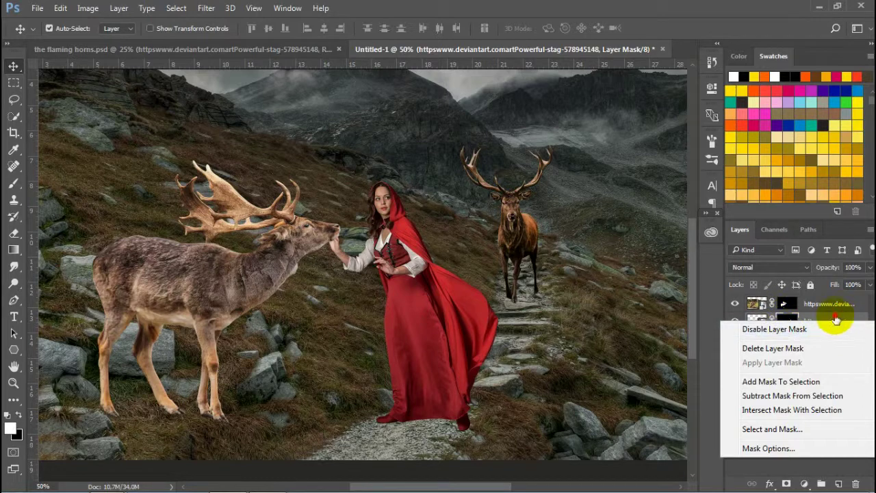
right_click(828, 320)
left_click(756, 321)
Apply the top deer layer's mask permanently
right_click(786, 320)
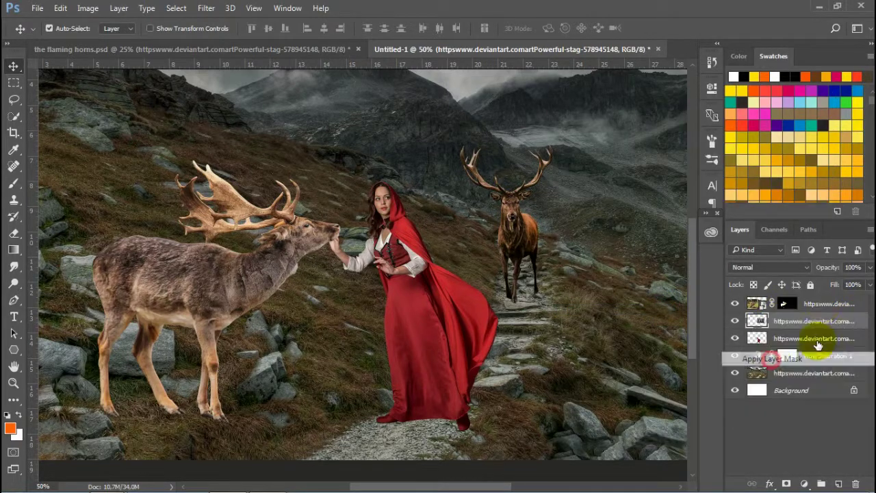
left_click(778, 358)
left_click(825, 303)
right_click(784, 307)
left_click(767, 347)
Name the layers model, deer 2 and deer 1, and add an empty shadow layer
left_click(784, 338)
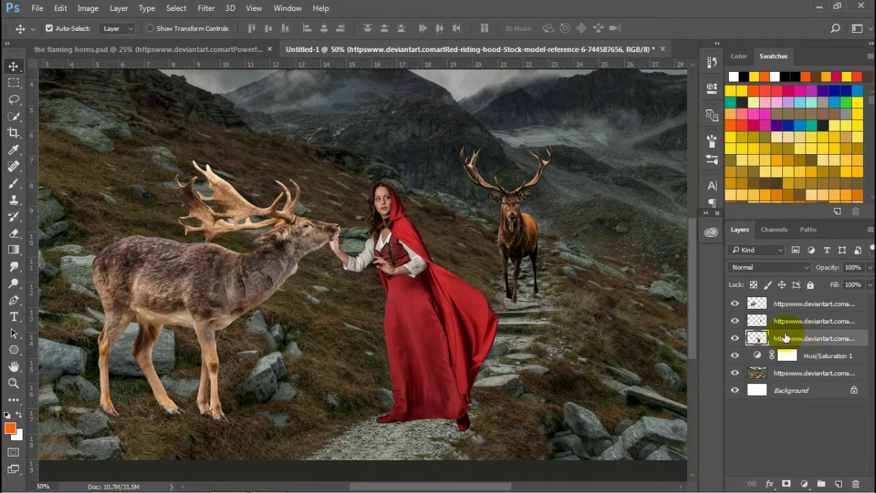
left_click(787, 356)
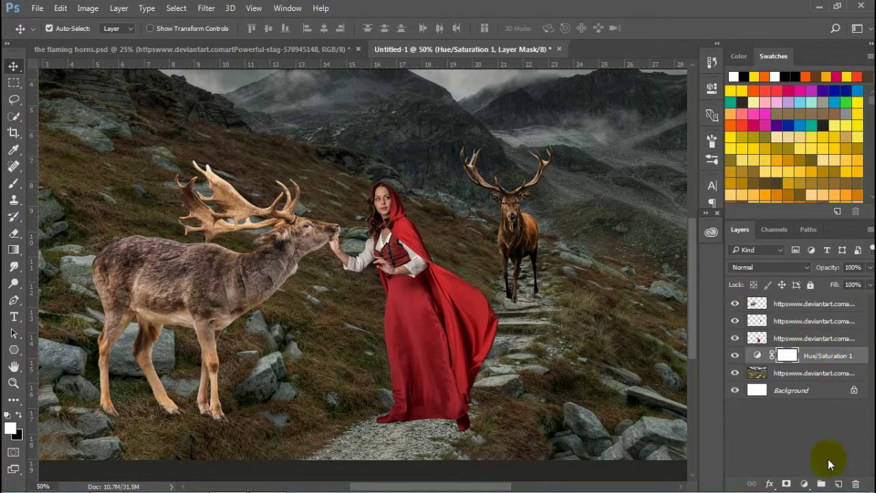
double_click(796, 338)
type("model")
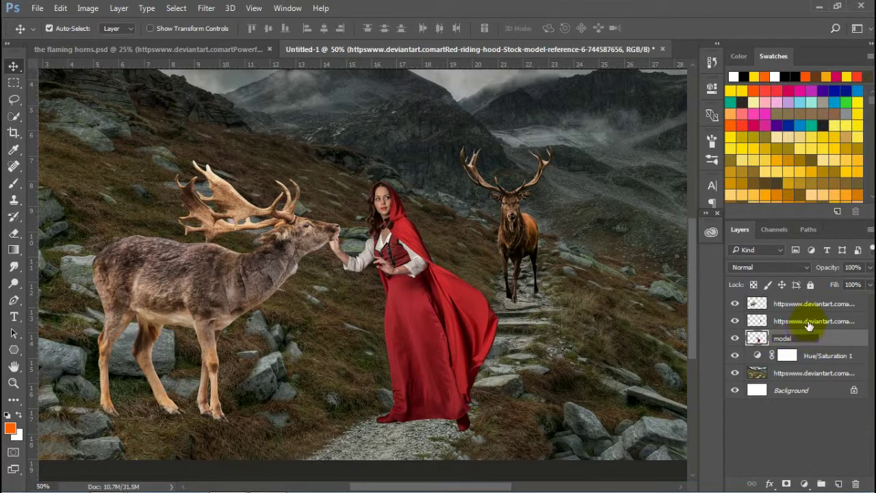
double_click(809, 320)
type("deer 2")
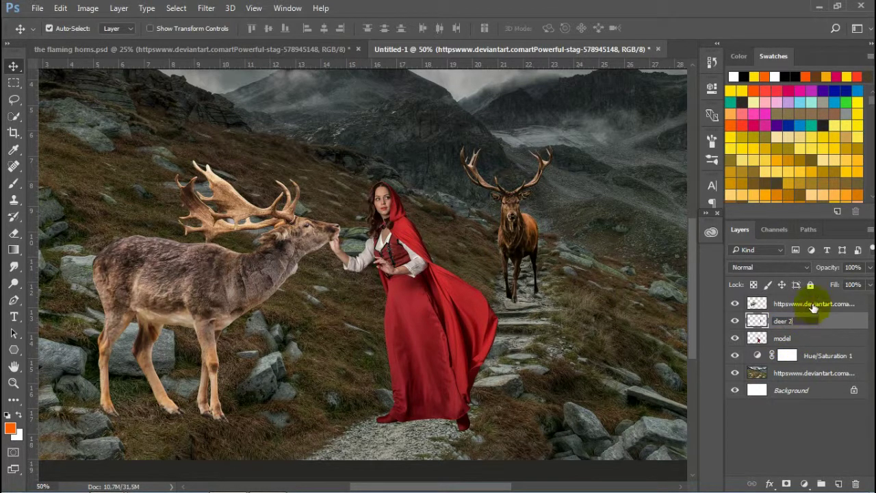
left_click_drag(812, 308, 823, 328)
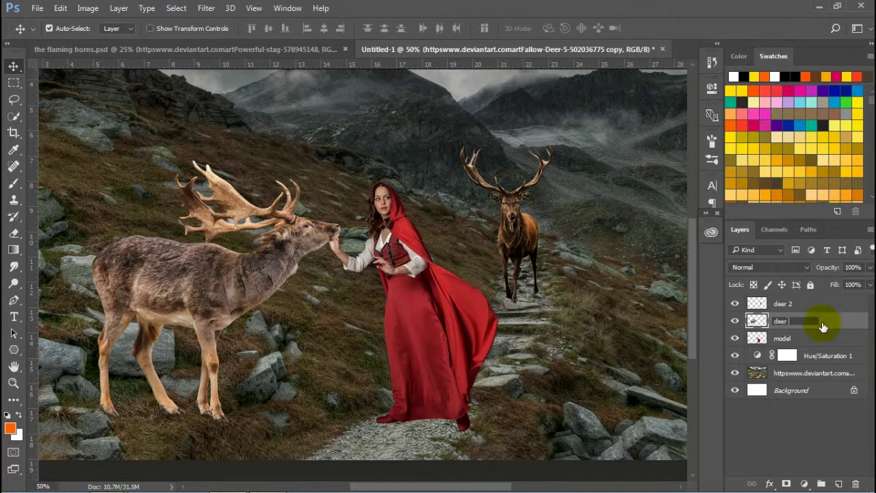
type("1")
left_click(825, 356)
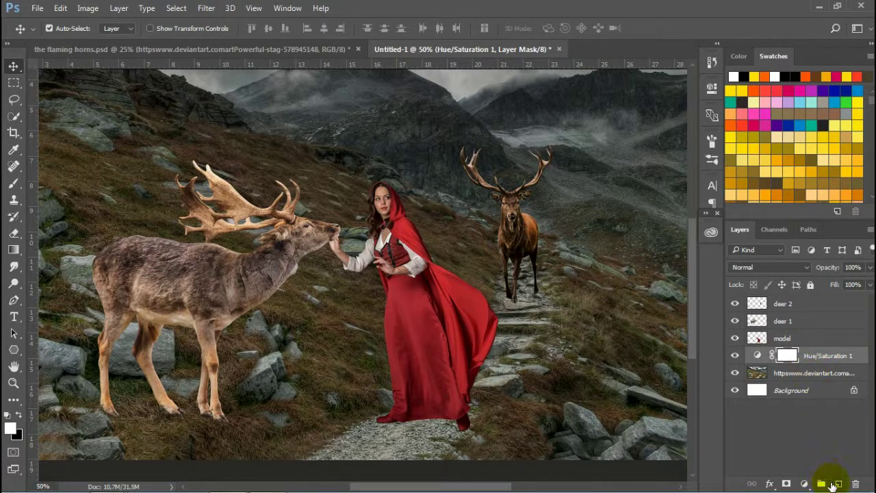
left_click(833, 483)
type("shadow")
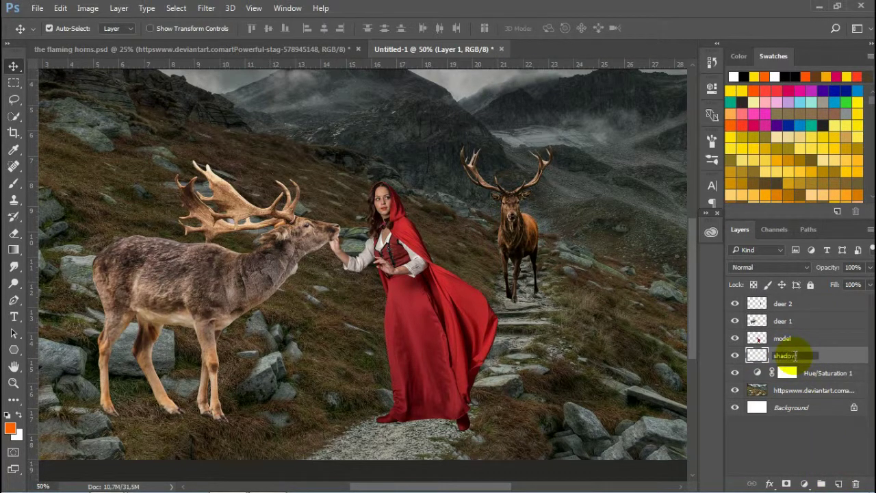
left_click(822, 373)
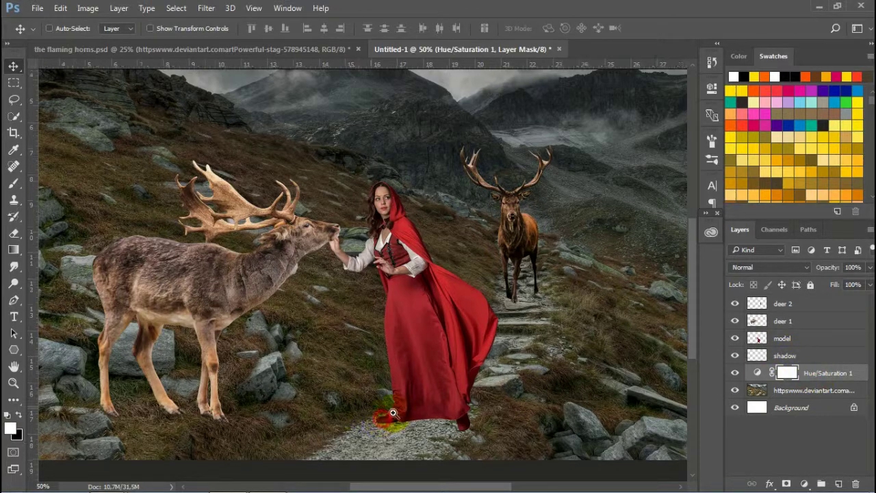
Set up a small black brush that paints on the shadow layer
scroll(386, 416, "up", 2)
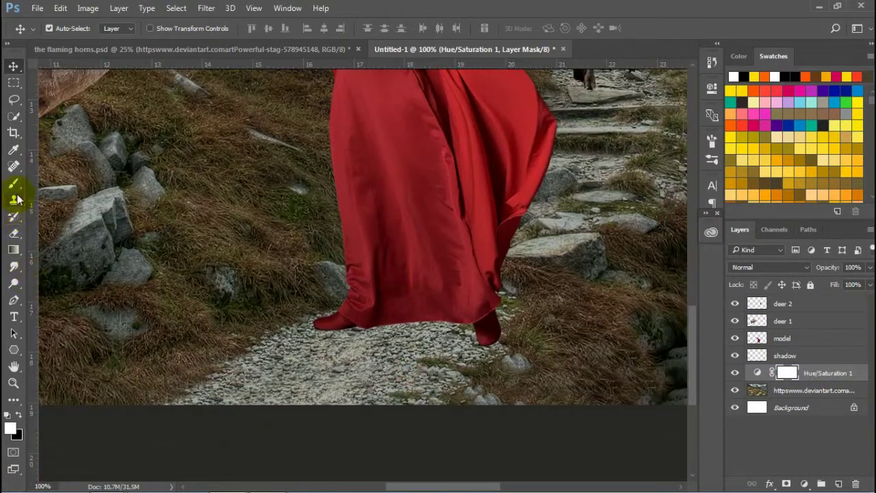
left_click(13, 183)
left_click(348, 316)
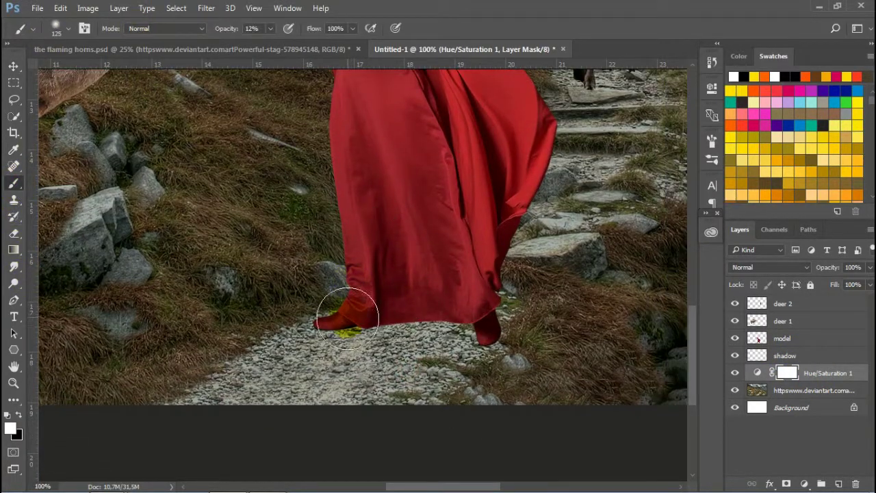
key("x")
scroll(362, 357, "up", 2)
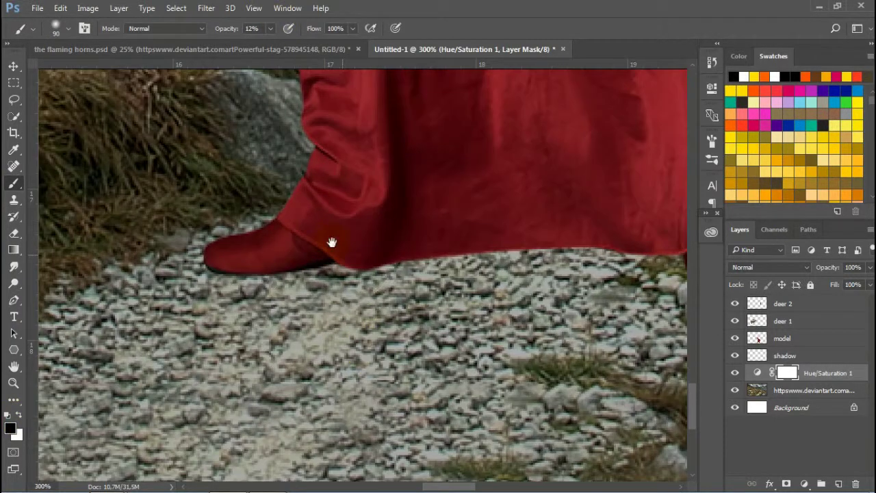
left_click_drag(245, 272, 219, 273)
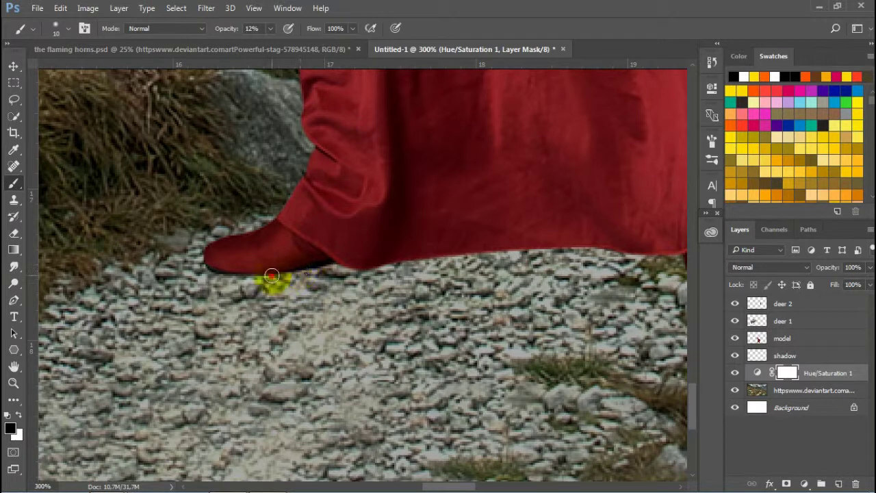
scroll(479, 295, "right", 1)
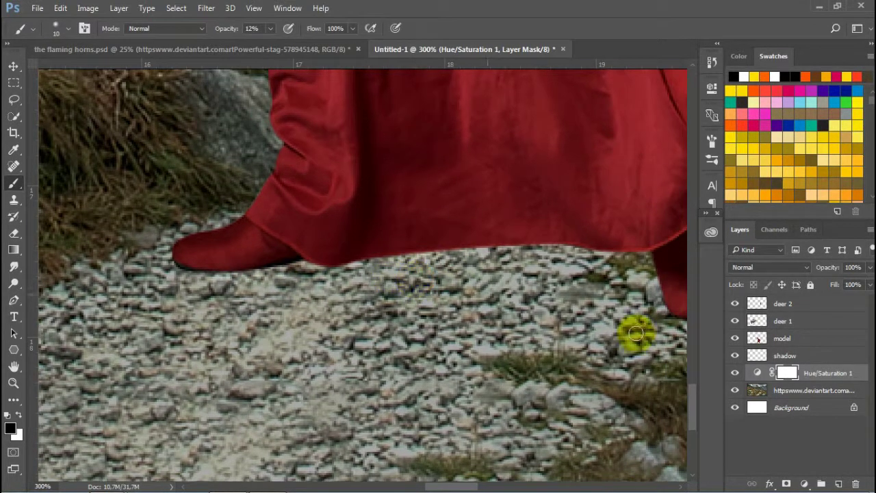
left_click(797, 356)
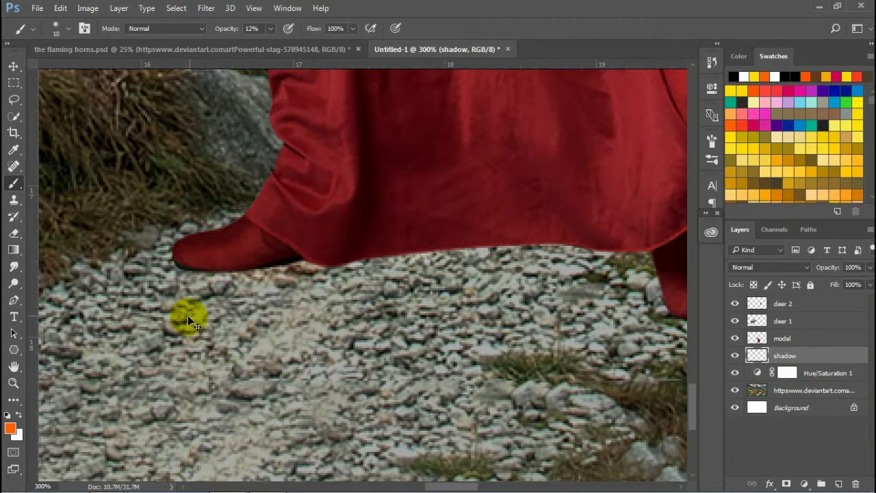
key("d")
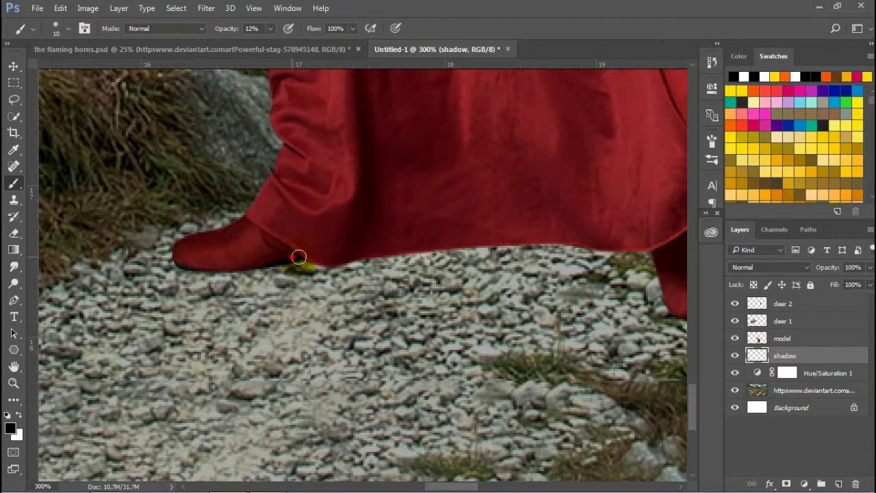
Paint a soft dark shadow along the dress hem and beside the right foot
scroll(424, 273, "right", 5)
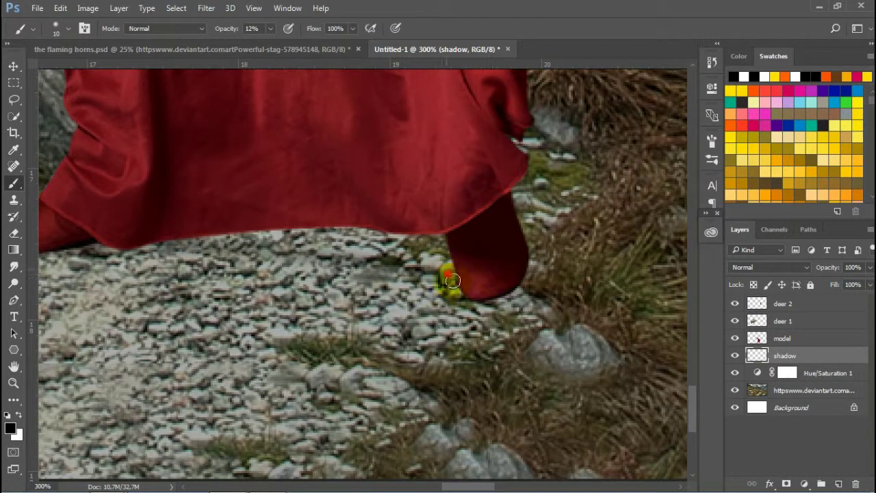
key("bracketright")
key("bracketright")
key("bracketright")
left_click_drag(182, 244, 506, 256)
scroll(506, 256, "left", 3)
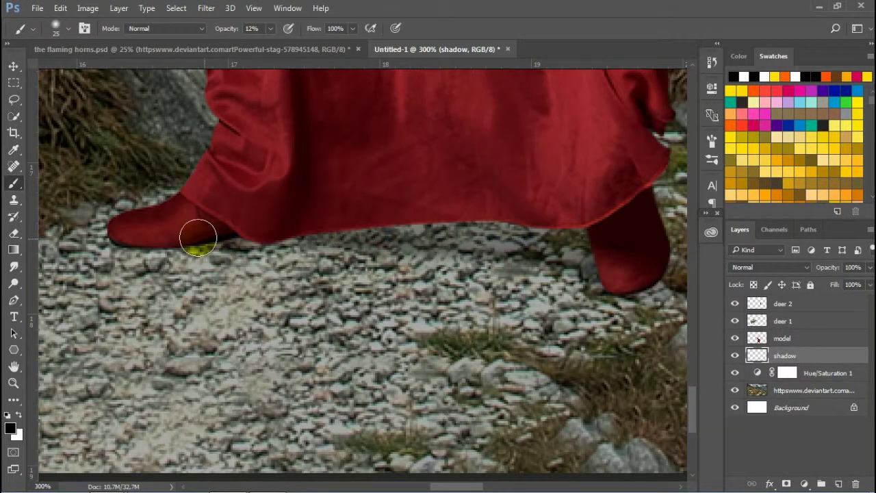
mouse_move(164, 253)
left_mouse_down()
mouse_move(283, 251)
mouse_move(198, 244)
mouse_move(619, 274)
mouse_move(425, 258)
left_mouse_up()
key("bracketright")
key("bracketright")
key("bracketright")
scroll(425, 258, "right", 3)
scroll(475, 274, "down", 1)
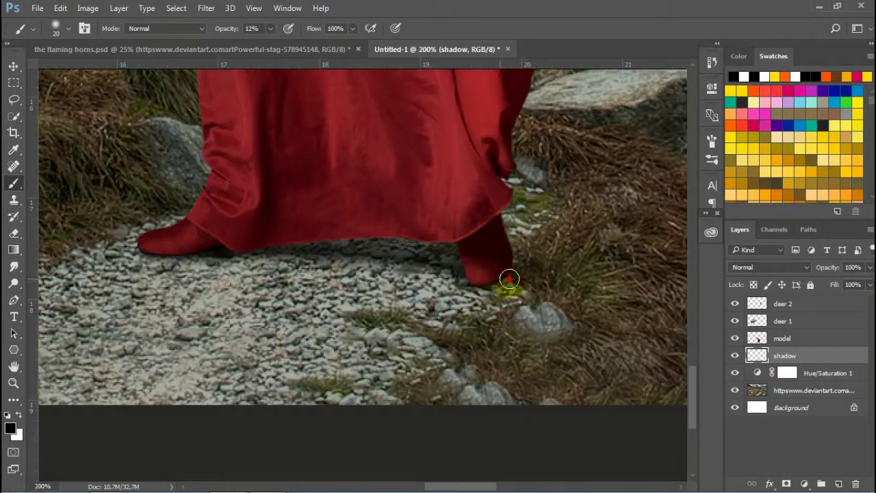
left_click_drag(472, 261, 499, 267)
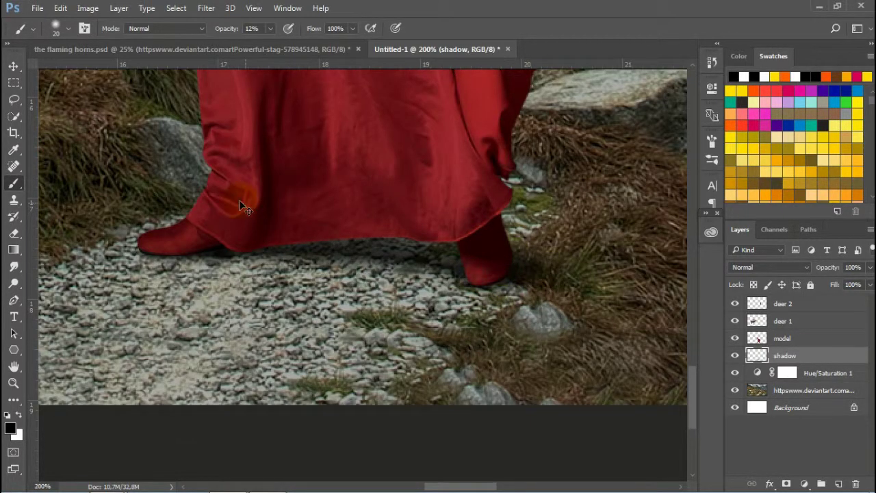
At about 30% opacity, paint shadows under the near stag's hooves
left_click_drag(240, 201, 537, 258)
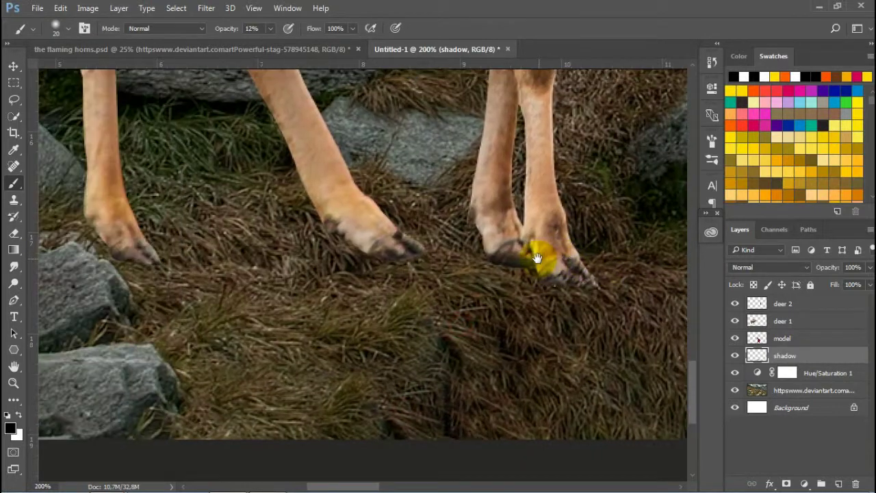
left_click(480, 234)
left_click(270, 28)
left_click_drag(264, 42, 282, 43)
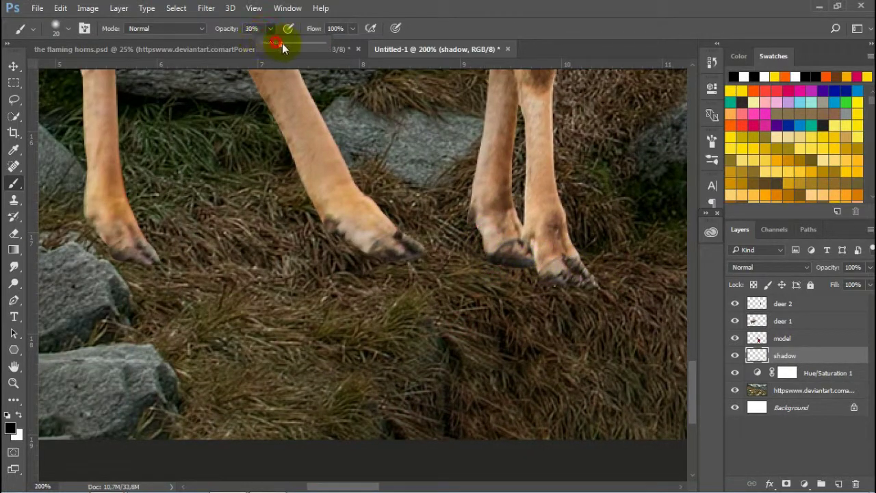
left_click_drag(108, 251, 96, 235)
left_click(116, 256)
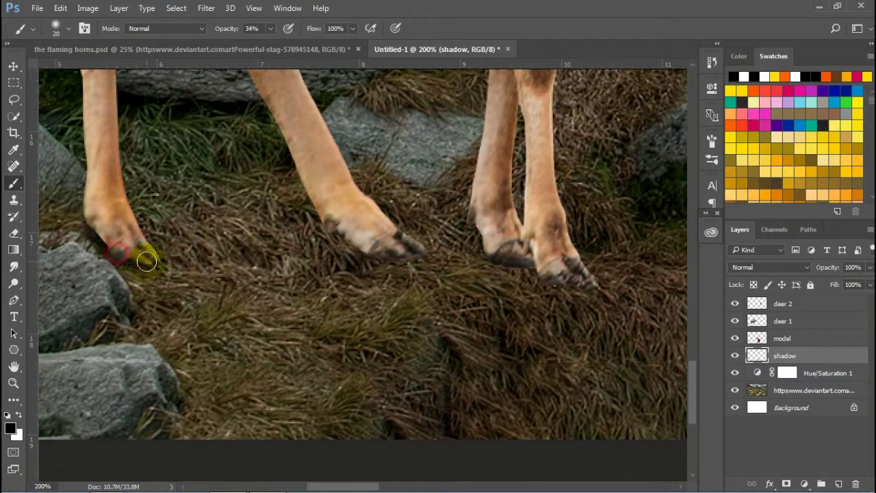
left_click_drag(342, 234, 410, 257)
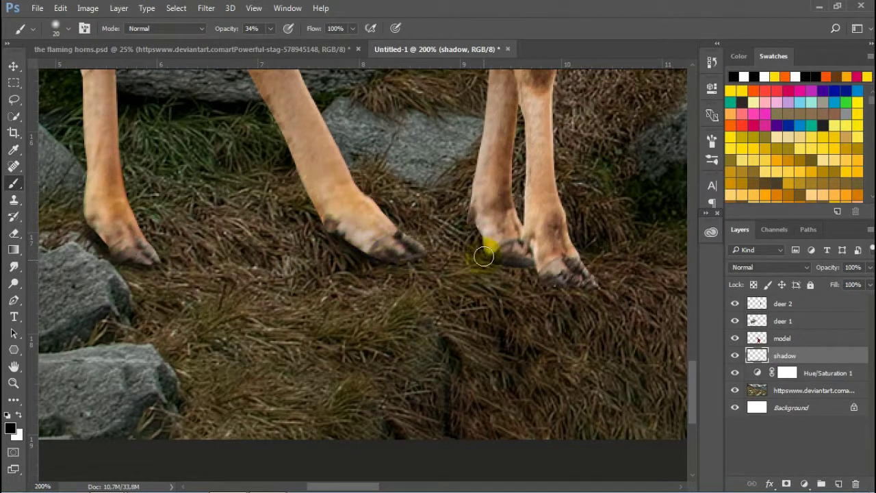
left_click_drag(488, 248, 568, 279)
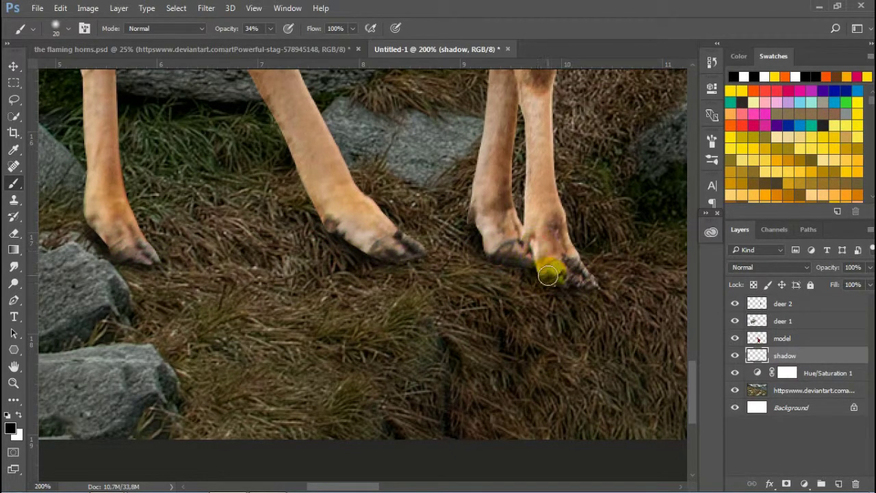
Zoom out to the full image and paint a faint shadow under the distant stag's hooves
key("ctrl+minus")
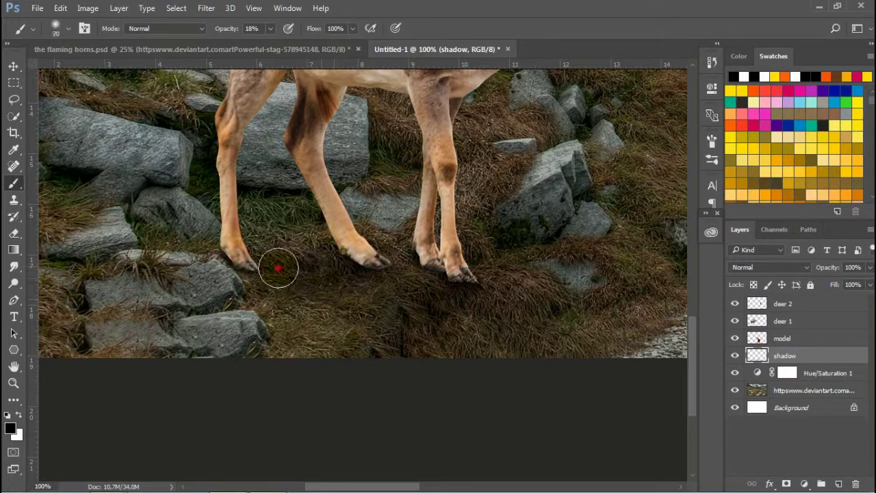
key("ctrl+0")
scroll(518, 235, "up", 3)
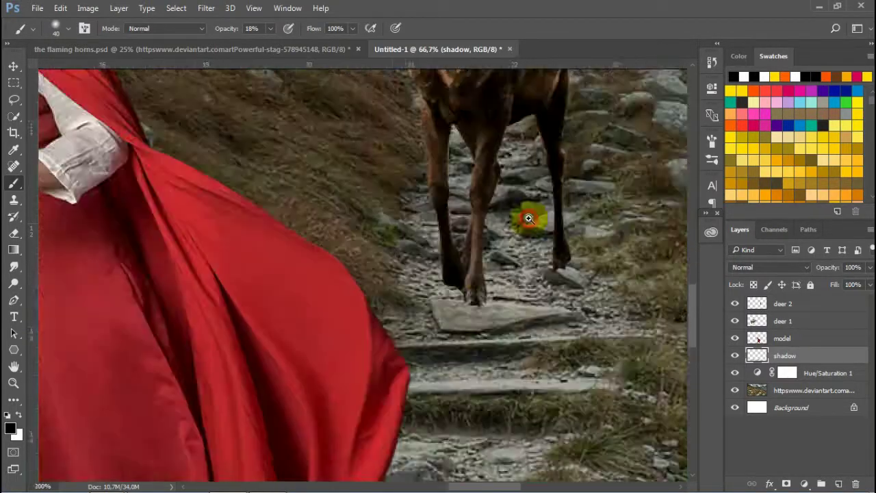
scroll(528, 215, "up", 1)
left_click_drag(433, 328, 411, 307)
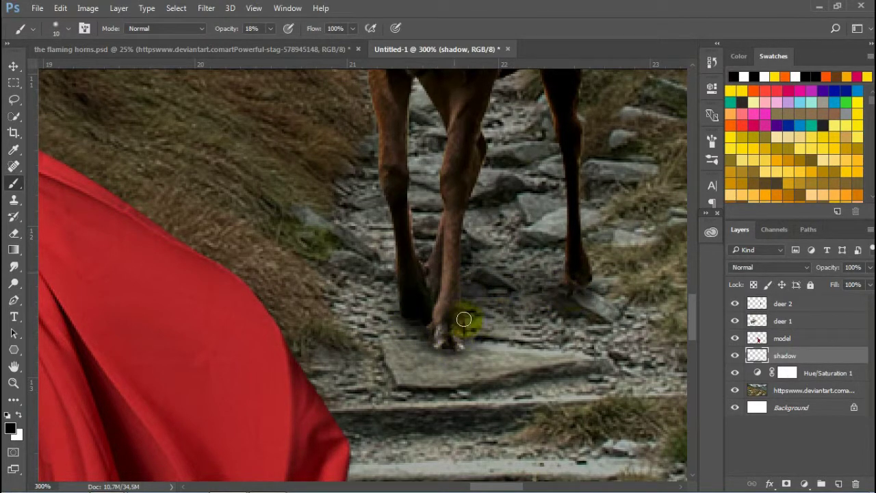
scroll(336, 200, "down", 3)
scroll(335, 200, "down", 1)
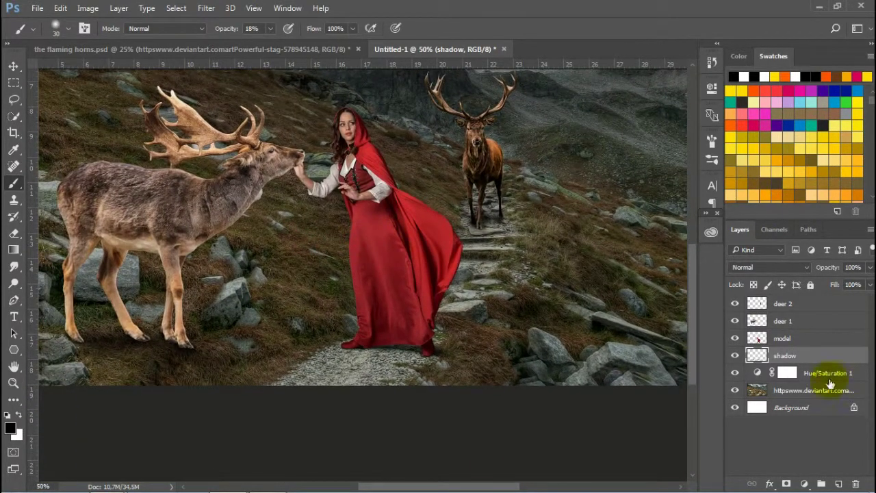
Add a Brightness/Contrast adjustment above Hue/Saturation 1 with Brightness -49 and Contrast 17
left_click(807, 390)
left_click(735, 374)
left_click(787, 372)
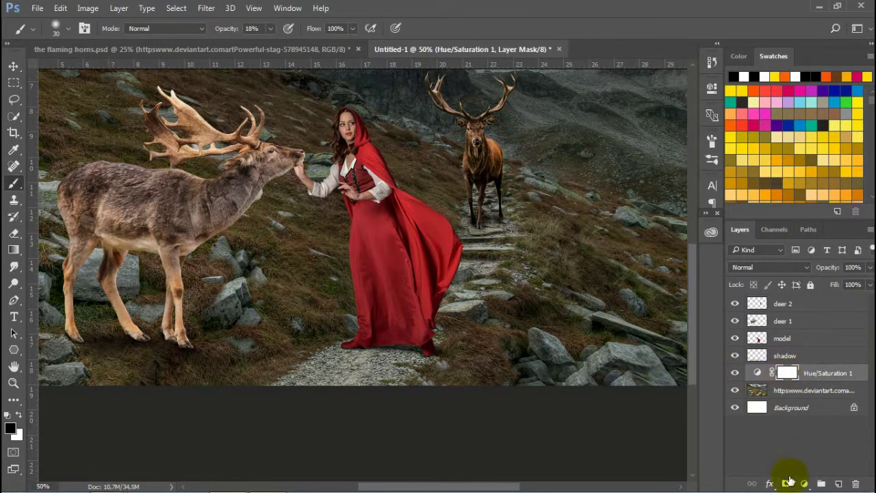
left_click(803, 484)
left_click(798, 250)
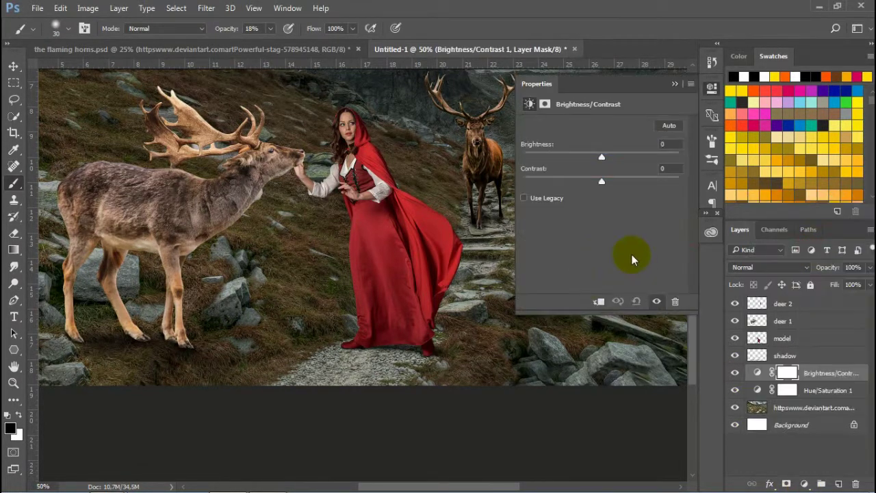
left_click_drag(574, 162, 615, 181)
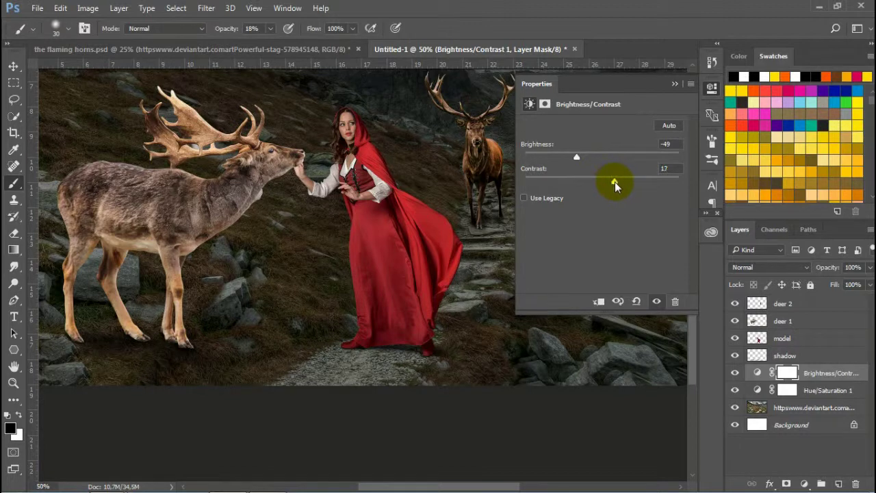
left_click(674, 83)
left_click_drag(372, 249, 505, 266)
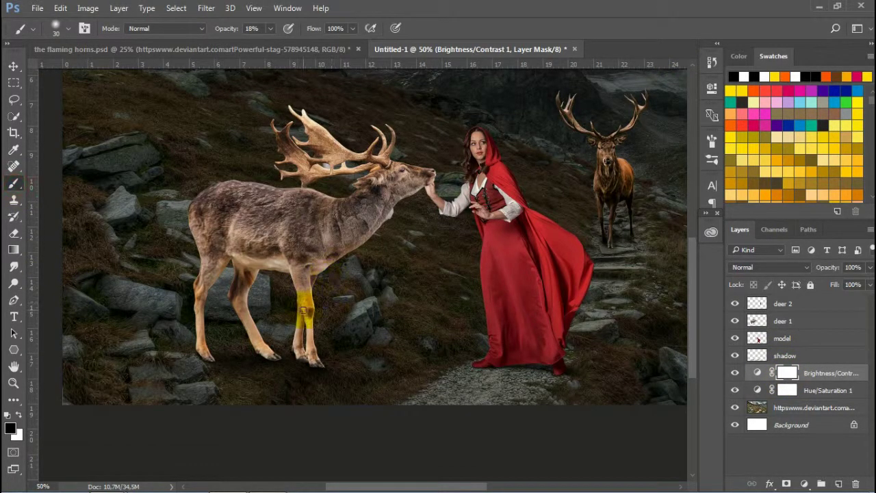
Paint the adjustment mask to restore brightness on the rocks around the near stag's legs
mouse_move(360, 308)
left_mouse_down()
mouse_move(390, 313)
mouse_move(456, 372)
mouse_move(498, 386)
left_mouse_up()
mouse_move(248, 303)
left_mouse_down()
mouse_move(136, 362)
mouse_move(342, 284)
mouse_move(431, 381)
mouse_move(401, 297)
mouse_move(226, 277)
left_mouse_up()
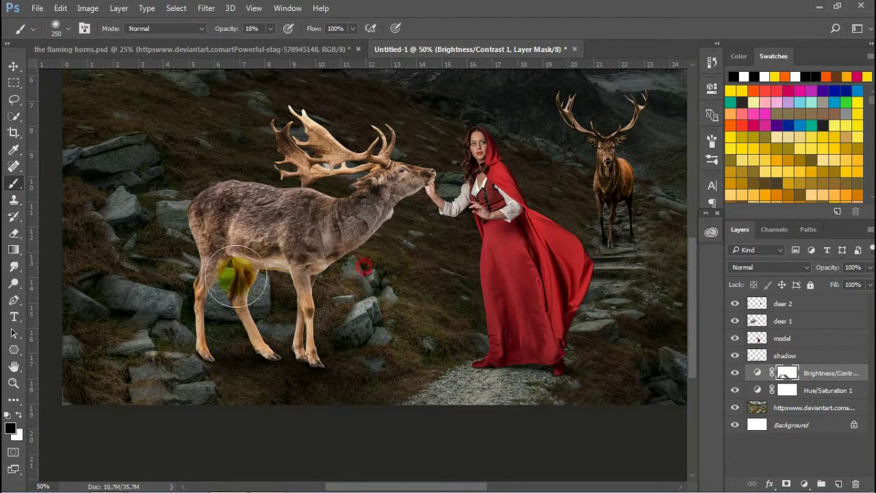
left_click_drag(160, 361, 124, 397)
left_click_drag(527, 399, 422, 396)
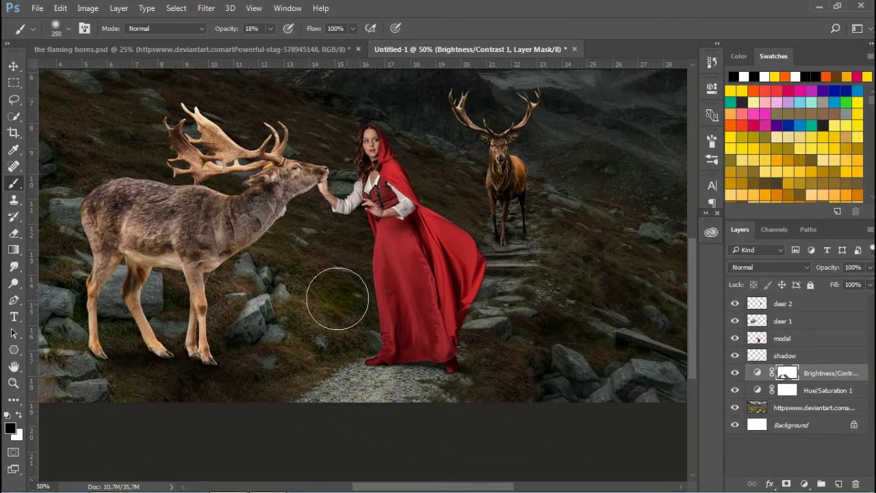
mouse_move(45, 374)
left_mouse_down()
mouse_move(244, 404)
mouse_move(260, 336)
mouse_move(342, 343)
mouse_move(321, 355)
left_mouse_up()
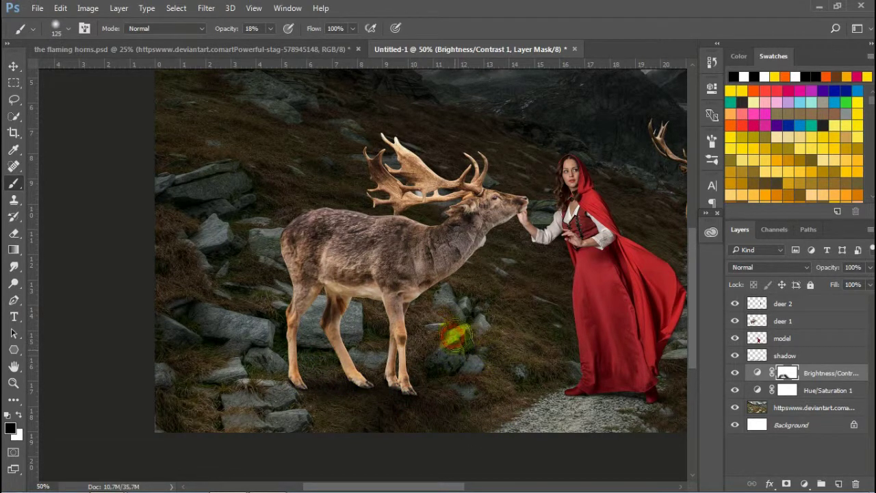
Paint the mask around the far stag's legs, then zoom out to the whole composition
left_click_drag(540, 404, 453, 404)
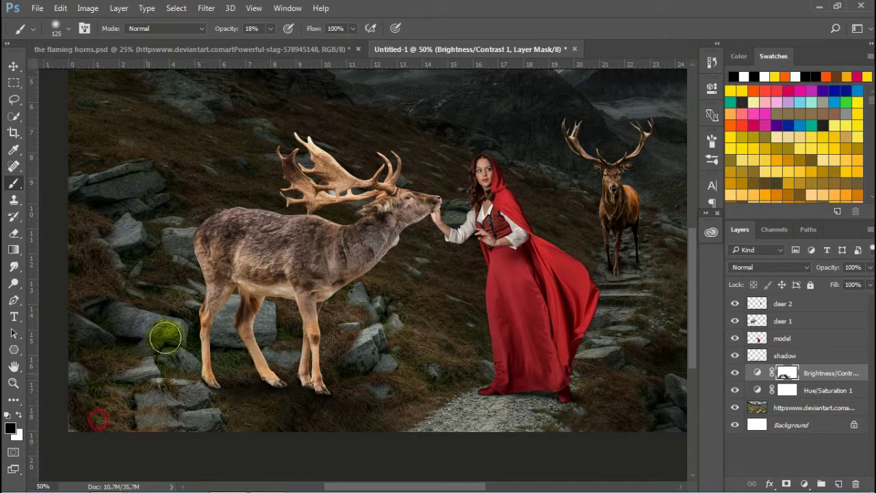
scroll(531, 275, "up", 3)
scroll(532, 276, "up", 1)
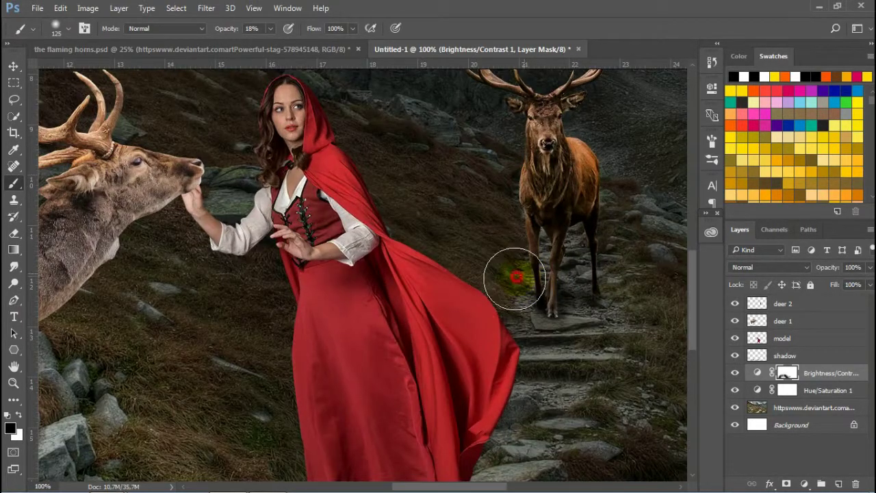
mouse_move(591, 272)
left_mouse_down()
mouse_move(566, 258)
mouse_move(513, 279)
left_mouse_up()
left_click_drag(628, 289, 566, 266)
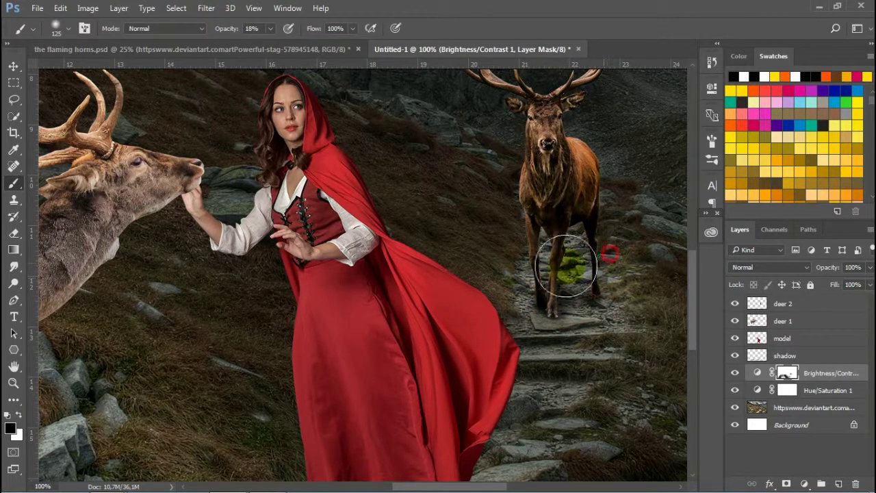
key("ctrl+minus")
key("ctrl+minus")
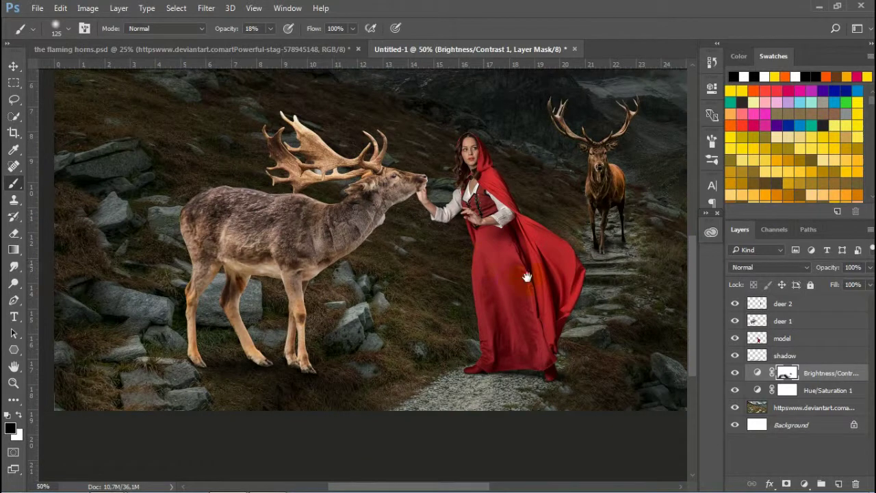
left_click(814, 339)
left_click(804, 483)
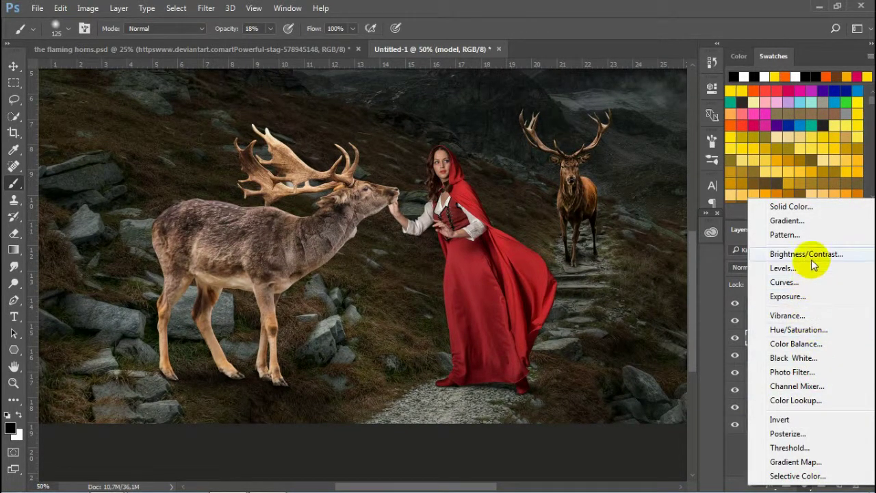
Add a Hue/Saturation adjustment clipped to the model with Saturation -12 and Lightness -17
left_click(799, 329)
left_click_drag(601, 216, 592, 226)
left_click(598, 301)
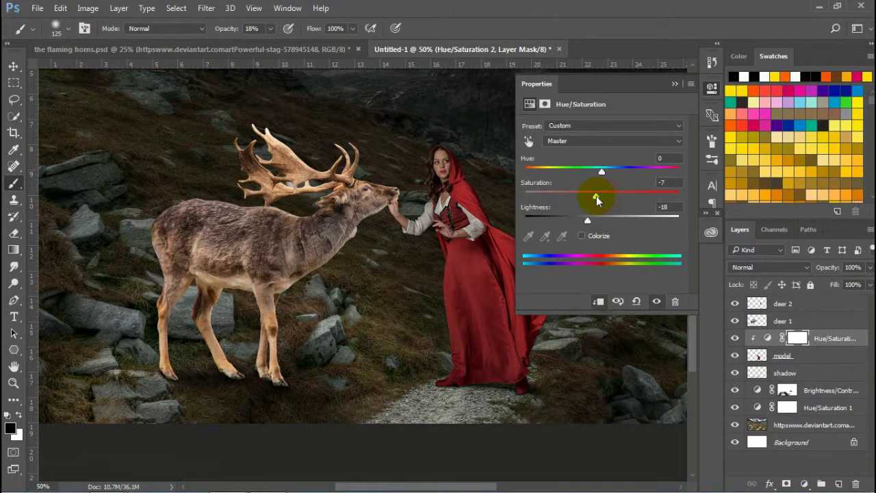
left_click_drag(584, 225, 582, 221)
left_click(674, 84)
Invert the Hue/Saturation 2 mask to black and switch to painting with white
right_click(798, 337)
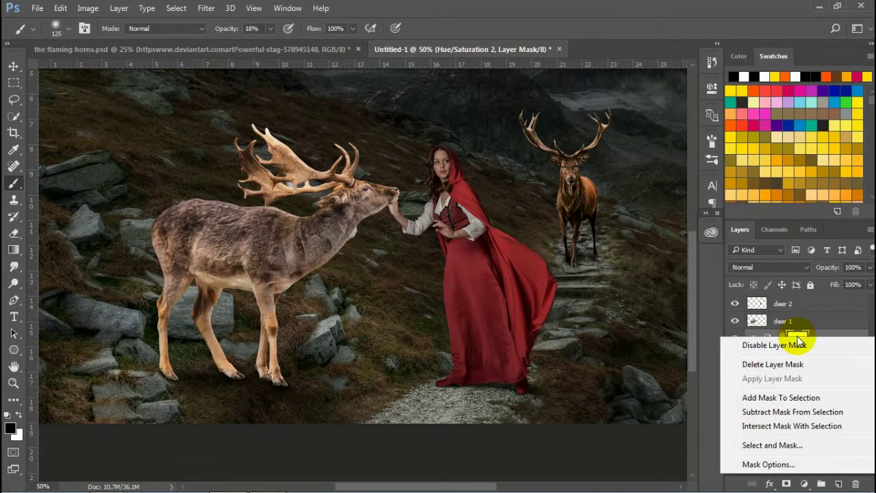
left_click(728, 6)
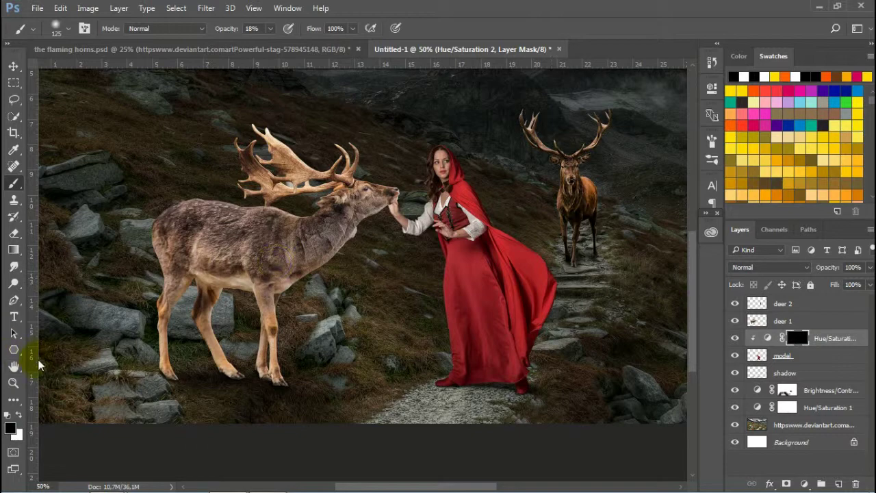
key("x")
left_click(446, 168)
scroll(444, 170, "up", 1)
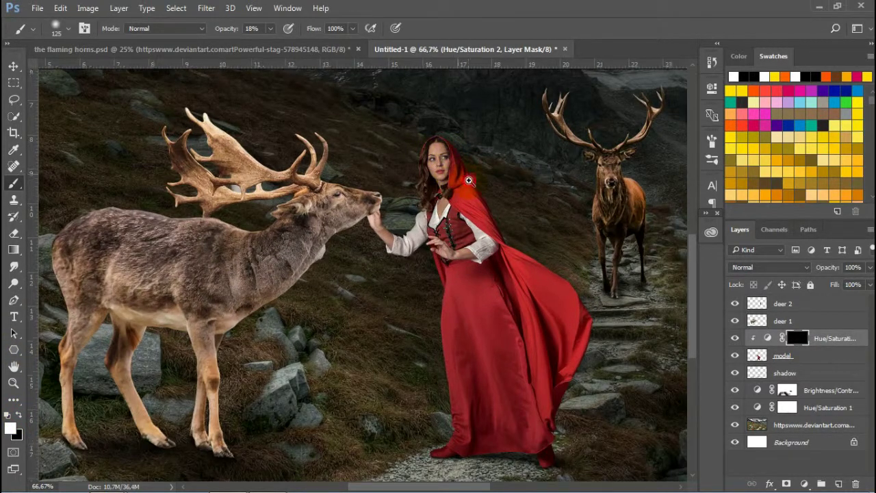
Paint the adjustment onto the model's cloak shoulder, sleeve and dress
scroll(468, 180, "up", 3)
key("bracketleft")
key("bracketleft")
key("bracketleft")
left_click_drag(394, 141, 404, 144)
left_click_drag(411, 203, 490, 231)
left_click_drag(555, 312, 535, 199)
left_click_drag(505, 294, 445, 312)
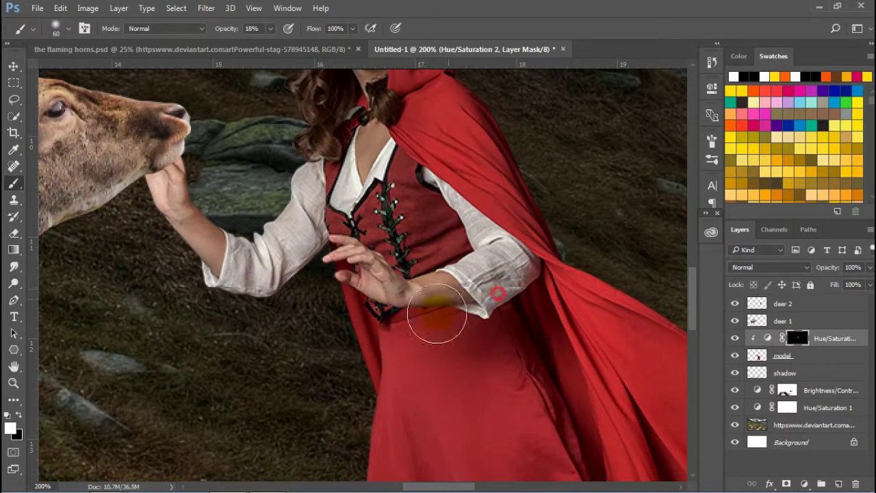
Paint the adjustment onto the dress hem and feet
left_click_drag(509, 348, 446, 283)
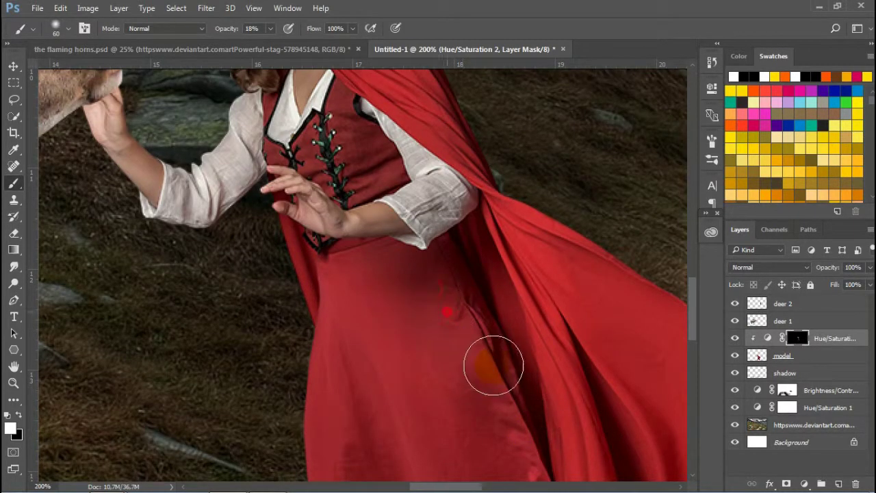
mouse_move(520, 253)
left_mouse_down()
mouse_move(541, 318)
mouse_move(308, 161)
left_mouse_up()
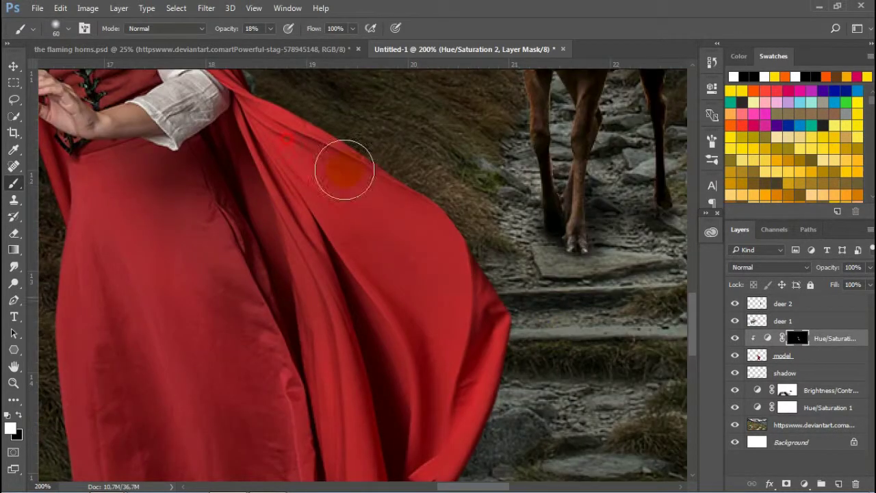
mouse_move(485, 324)
left_mouse_down()
mouse_move(520, 262)
mouse_move(465, 217)
mouse_move(548, 80)
left_mouse_up()
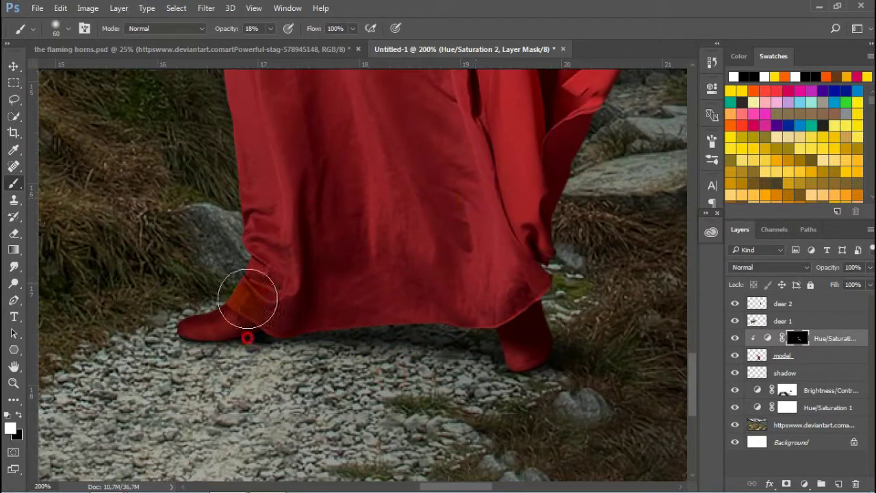
left_click_drag(303, 220, 340, 310)
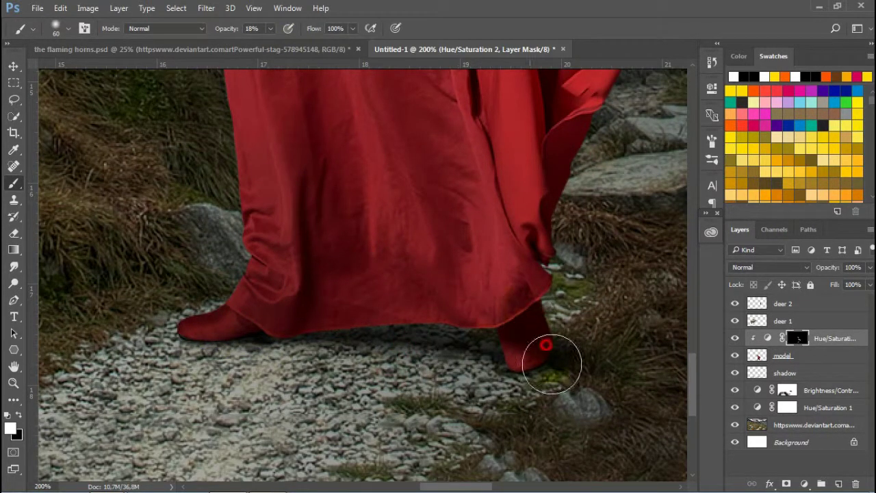
mouse_move(534, 229)
left_mouse_down()
mouse_move(499, 306)
mouse_move(354, 192)
mouse_move(342, 254)
left_mouse_up()
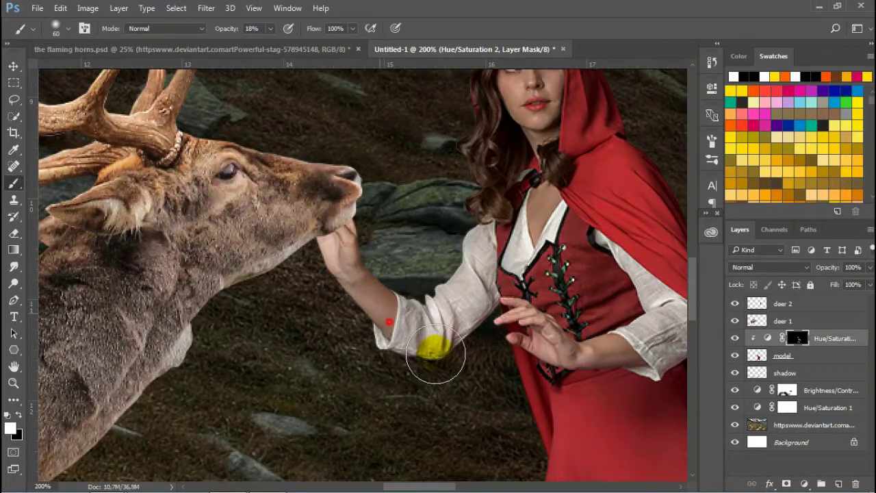
Paint the cloak edge with a smaller brush and toggle the adjustment to compare
left_click(435, 339)
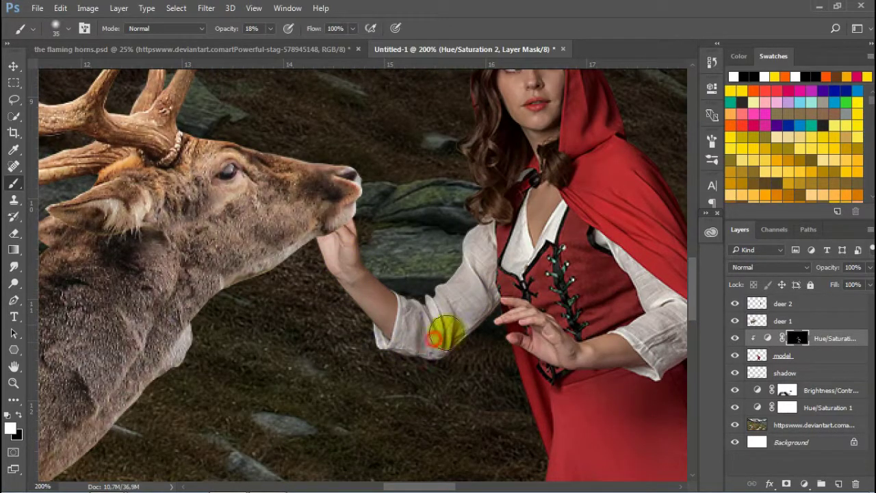
left_click_drag(438, 335, 412, 296)
left_click(483, 251)
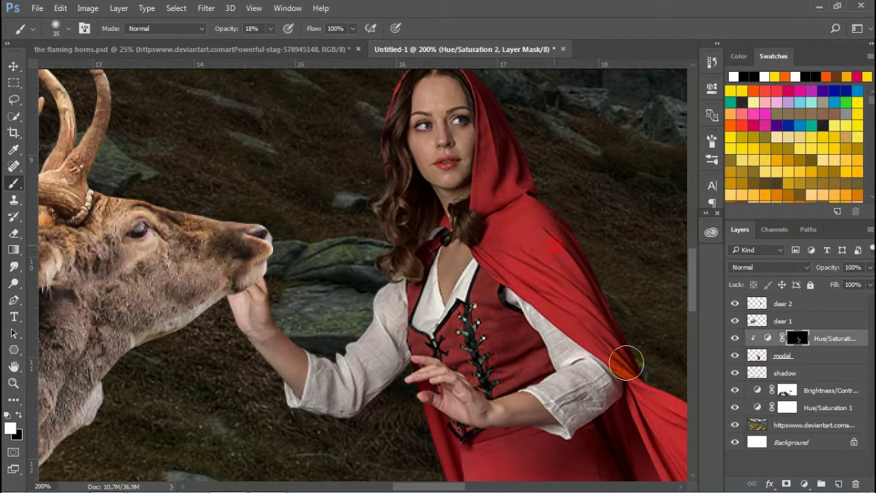
left_click(413, 210, "alt")
left_click(735, 338)
left_click(734, 338)
left_click(735, 338)
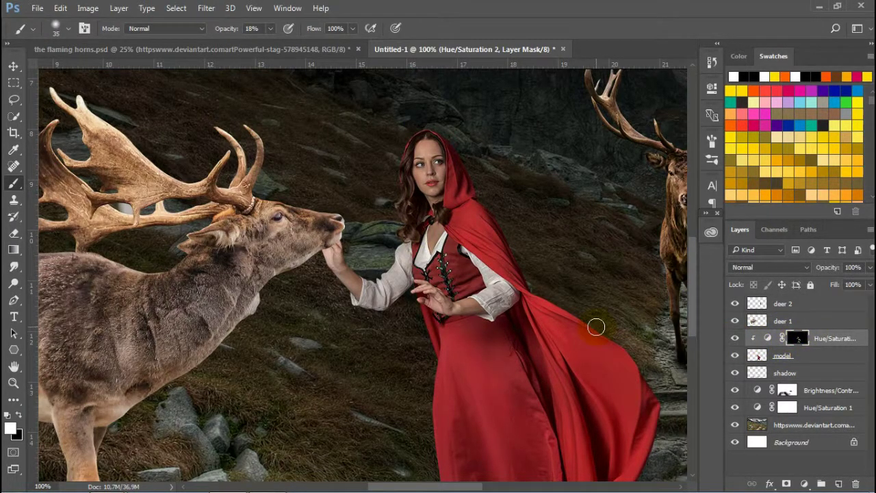
Paint the adjustment onto the woman's forehead, nose and chin
left_click(430, 156, "ctrl")
key("bracketleft")
left_click_drag(405, 124, 395, 128)
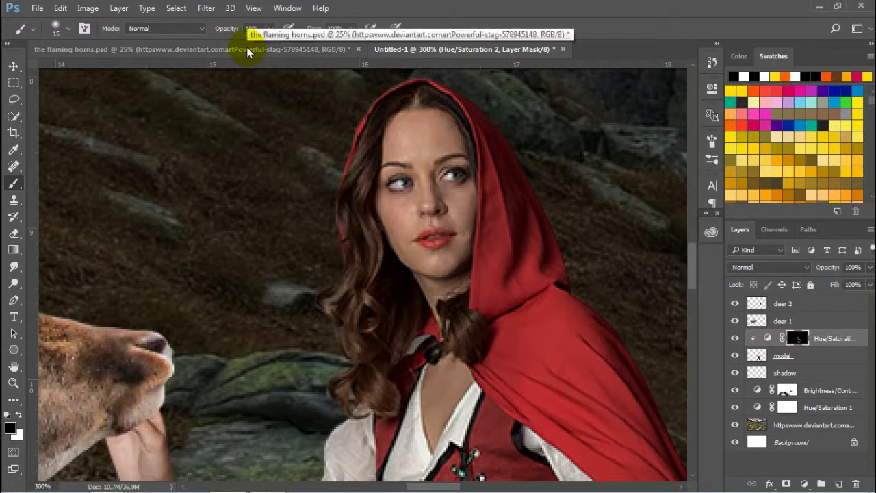
left_click_drag(413, 146, 417, 196)
left_click_drag(431, 261, 409, 248)
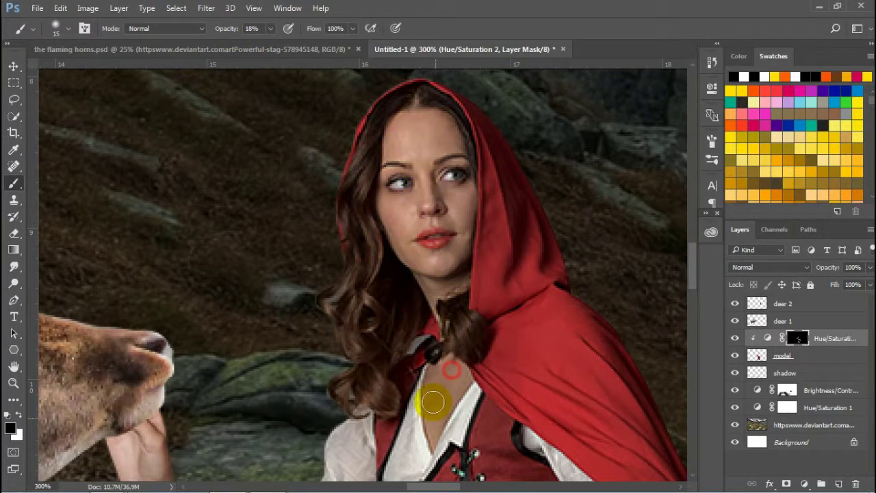
left_click_drag(419, 444, 404, 281)
At 46% brush opacity, paint the forearm, hand, bodice, sleeve and eye area
left_click_drag(270, 28, 286, 48)
left_click_drag(210, 346, 486, 401)
left_click(612, 391)
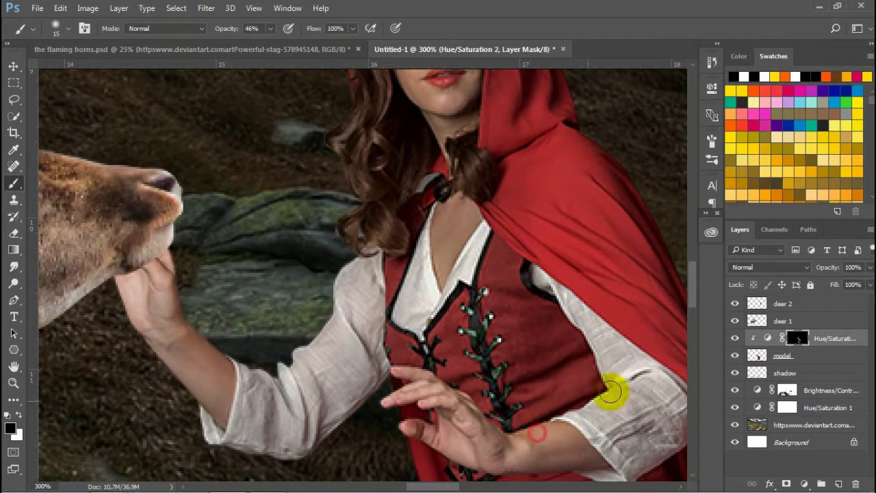
scroll(479, 219, "up", 3)
left_click(431, 140)
mouse_move(431, 140)
left_mouse_down()
mouse_move(410, 196)
mouse_move(445, 303)
mouse_move(426, 382)
left_mouse_up()
scroll(465, 264, "down", 5)
key("ctrl+1")
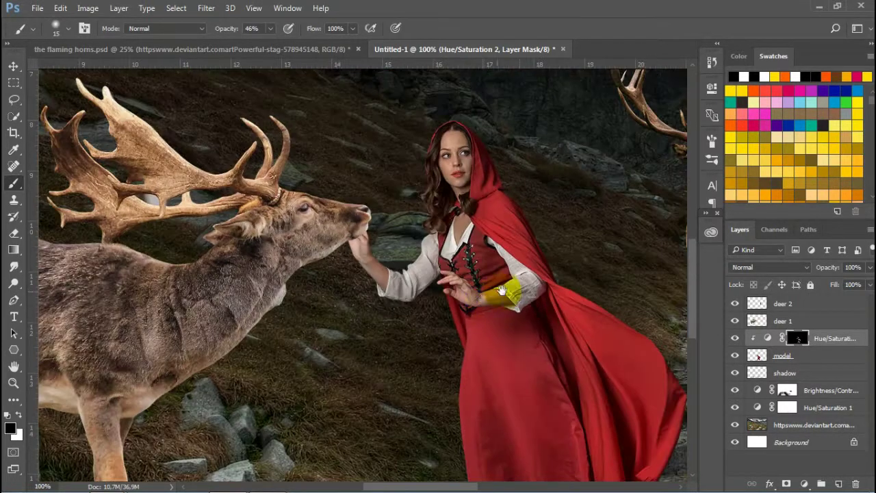
Create a new layer and fill it with 50% Gray
left_click(839, 484)
left_click(60, 7)
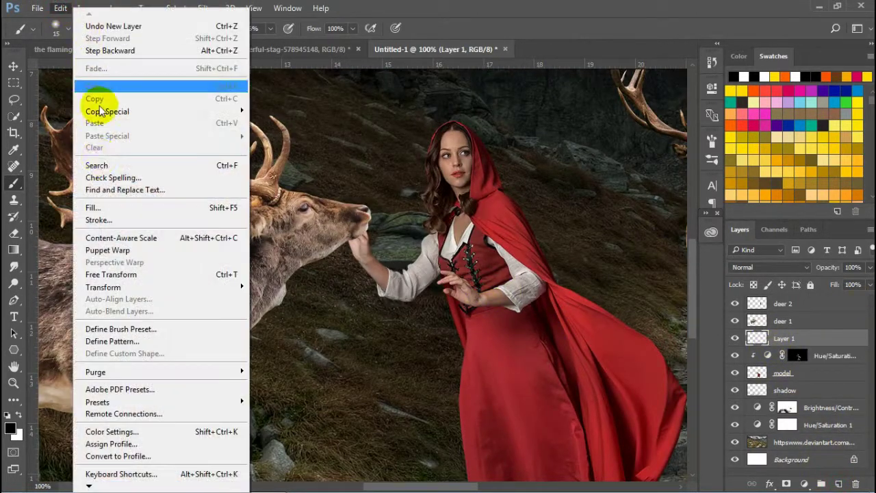
left_click(96, 201)
left_click(450, 129)
left_click(443, 223)
left_click(479, 171)
left_click(417, 333)
left_click(527, 131)
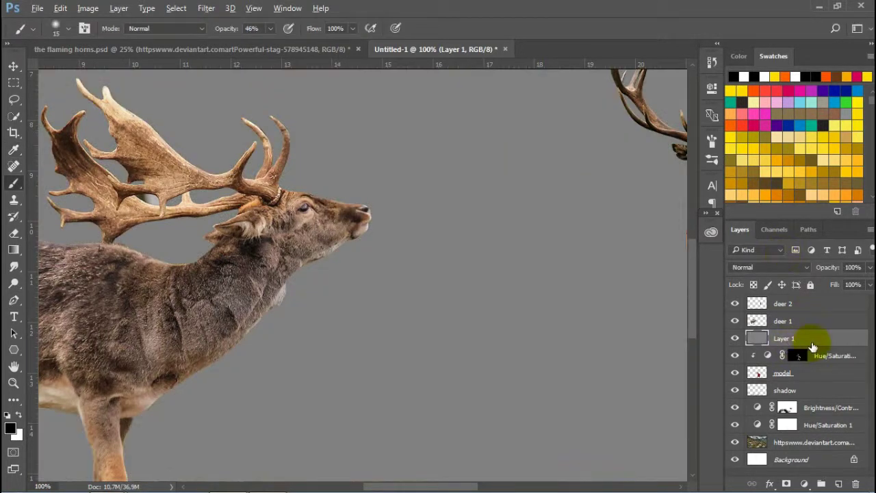
Clip the gray layer to the model and set its blend mode to Overlay
left_click(760, 347, "alt")
left_click(767, 267)
left_click(739, 134)
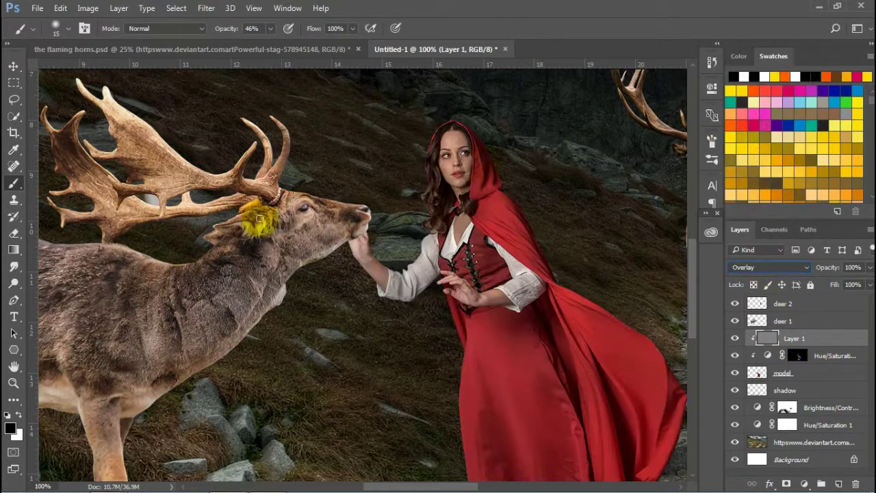
left_click(14, 283)
left_click(66, 294)
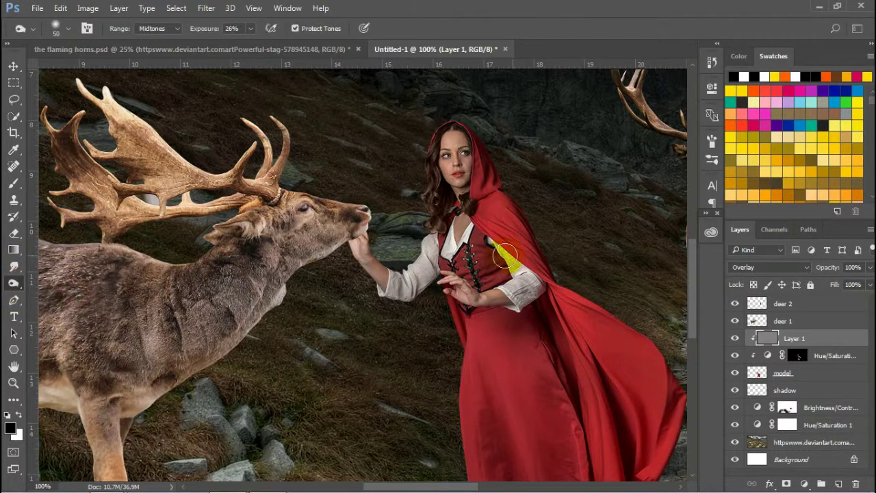
Burn the model's hand, wrist and the hood beside her neck
key("ctrl+plus")
mouse_move(384, 303)
left_mouse_down()
mouse_move(344, 309)
mouse_move(429, 348)
left_mouse_up()
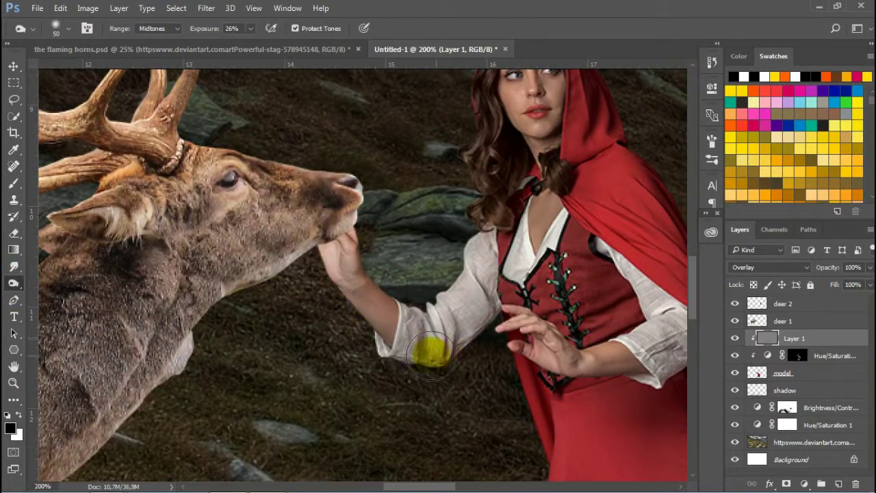
scroll(470, 322, "up", 3)
scroll(470, 322, "right", 3)
left_click_drag(434, 150, 443, 250)
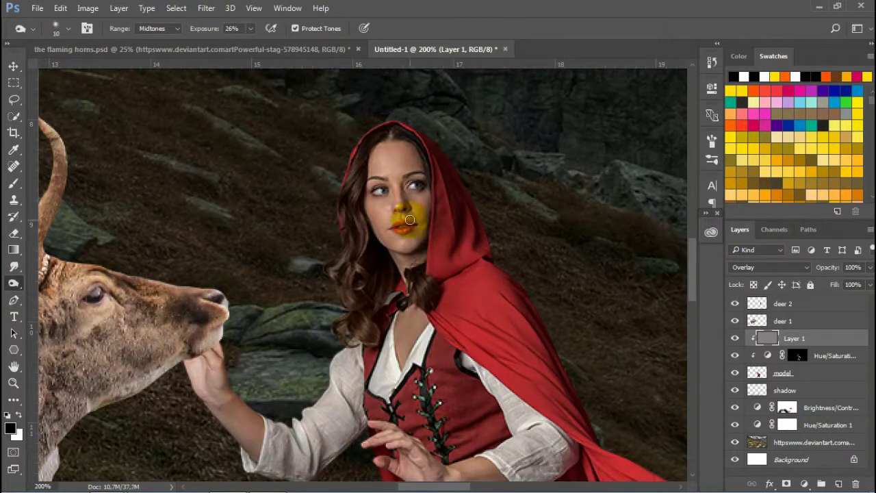
scroll(452, 178, "down", 5)
scroll(362, 312, "down", 3)
Burn the dress folds with a larger brush
left_click_drag(362, 313, 431, 313)
key("ctrl+minus")
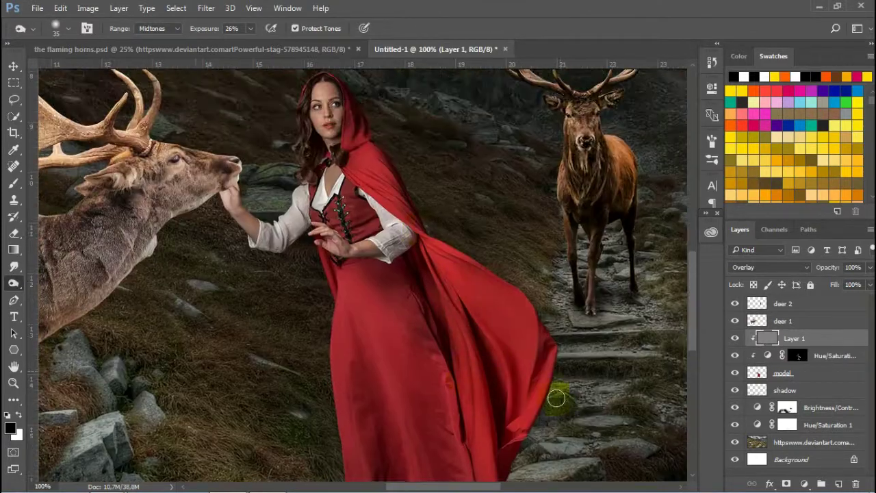
key("bracketright")
scroll(557, 401, "down", 3)
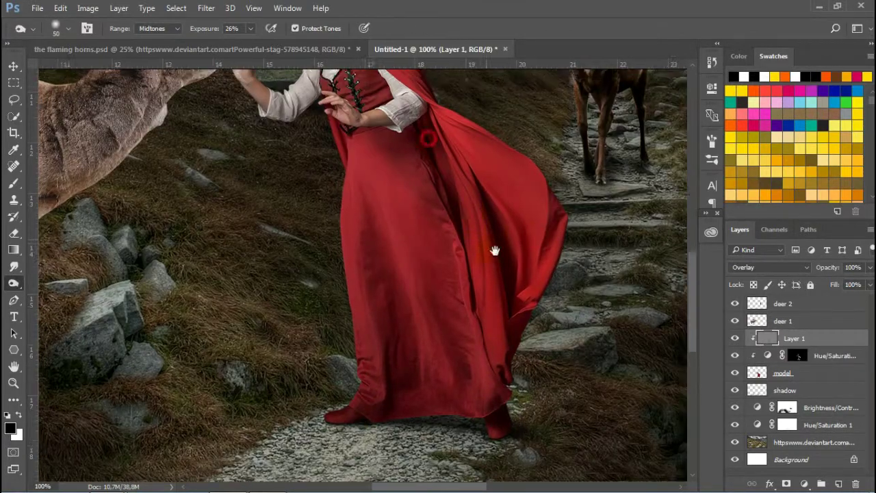
scroll(495, 251, "up", 3)
scroll(495, 250, "left", 2)
Dodge the highlights on the woman's eye and chin at close zoom
right_click(17, 284)
left_click(68, 282)
key("ctrl+plus")
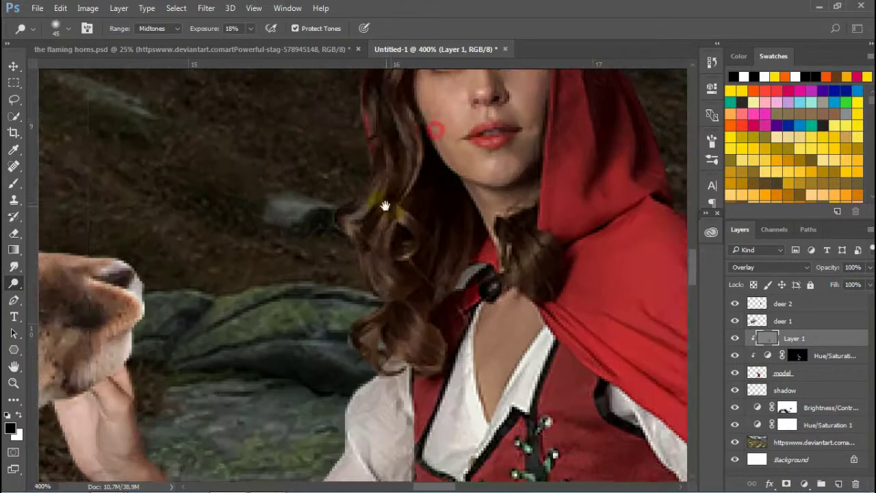
key("ctrl+plus")
scroll(377, 182, "up", 1)
key("bracketleft")
key("bracketleft")
key("bracketleft")
key("bracketleft")
key("bracketleft")
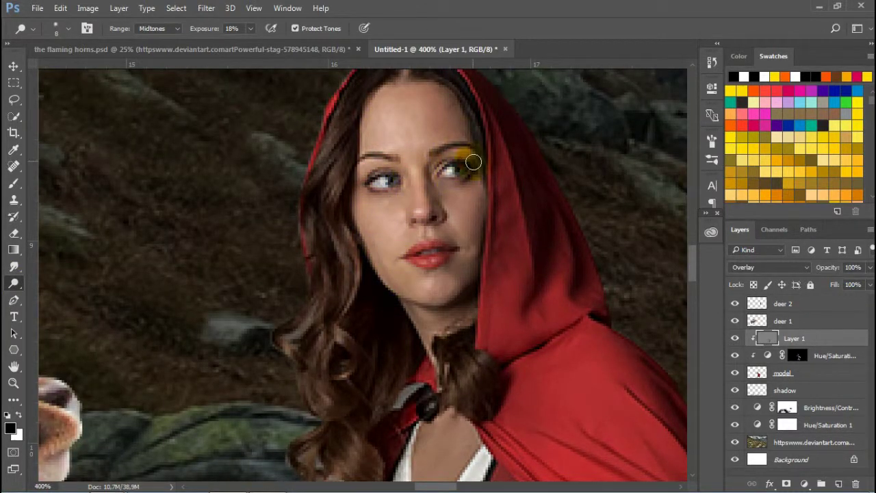
key("bracketright")
key("bracketright")
key("bracketright")
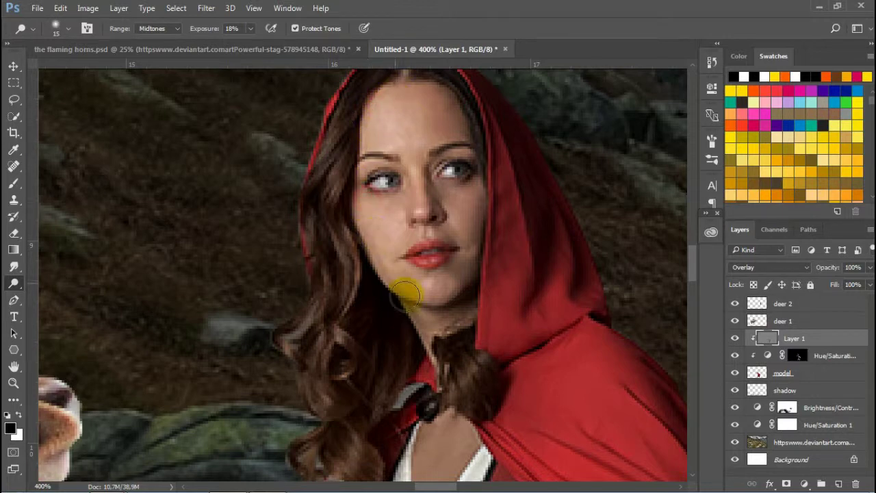
Dodge the skin on her neck and chest with a wider brush
scroll(410, 260, "down", 3)
scroll(411, 233, "down", 1)
left_click_drag(416, 336, 410, 411)
scroll(283, 358, "down", 3)
scroll(313, 349, "down", 3)
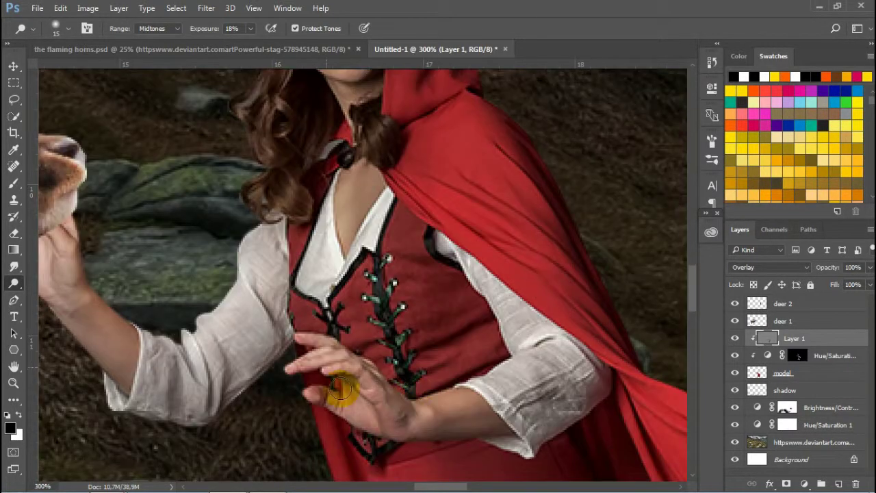
scroll(445, 372, "down", 3)
key("bracketright")
key("bracketright")
key("bracketright")
scroll(639, 293, "down", 1)
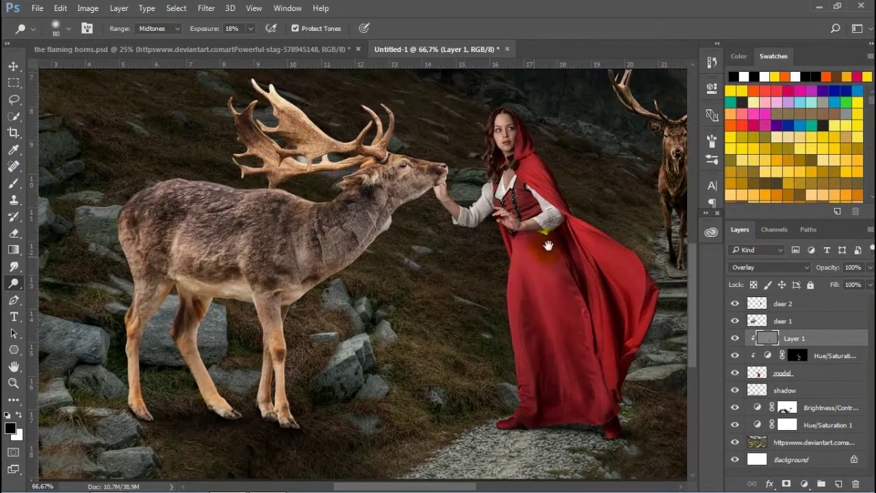
Add a Hue/Saturation layer clipped to deer 1 with Hue -2, Saturation -8, Lightness -37
left_click(813, 322)
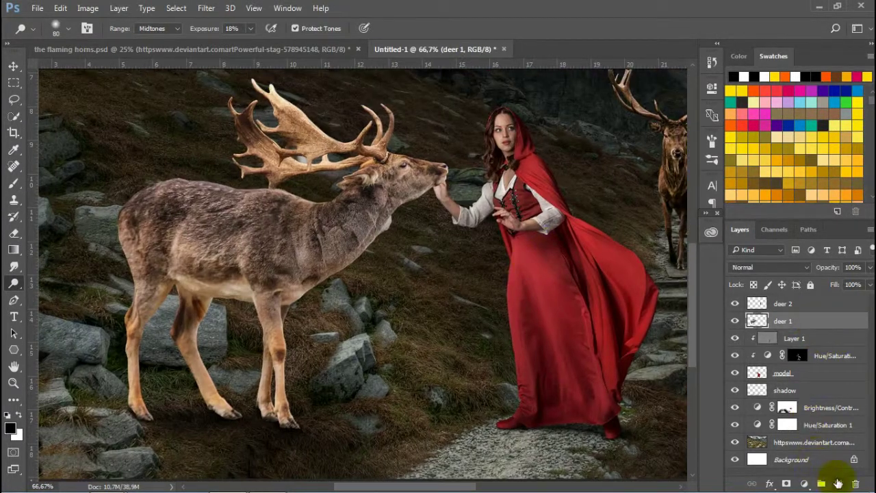
left_click(803, 483)
left_click(793, 372)
left_click(599, 301)
left_click_drag(602, 220, 590, 227)
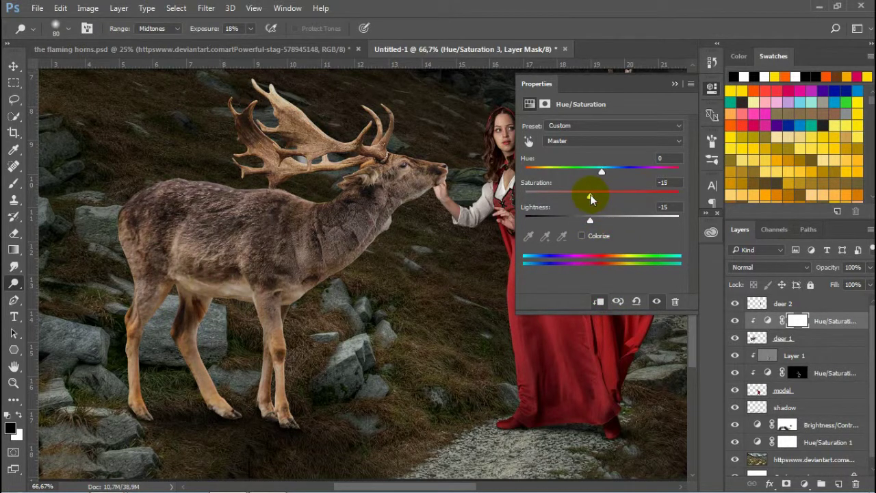
mouse_move(601, 171)
left_mouse_down()
mouse_move(592, 174)
mouse_move(601, 170)
left_mouse_up()
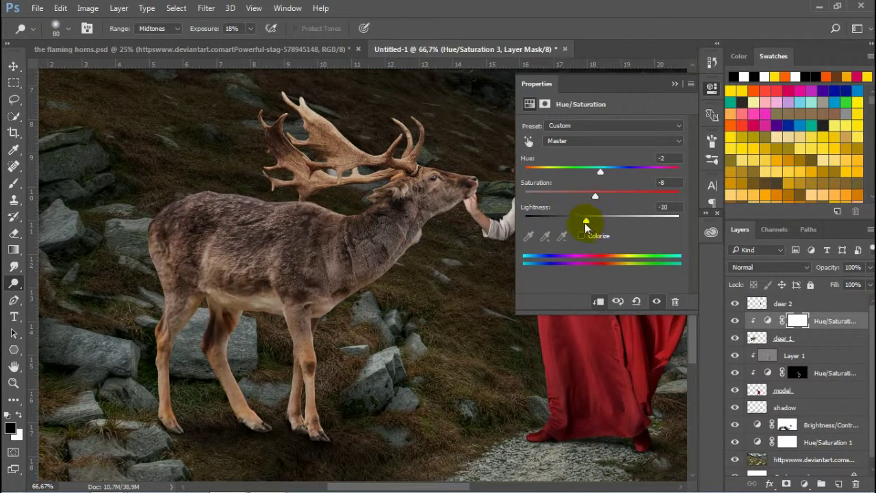
left_click_drag(586, 223, 573, 219)
left_click(656, 301)
left_click(656, 301)
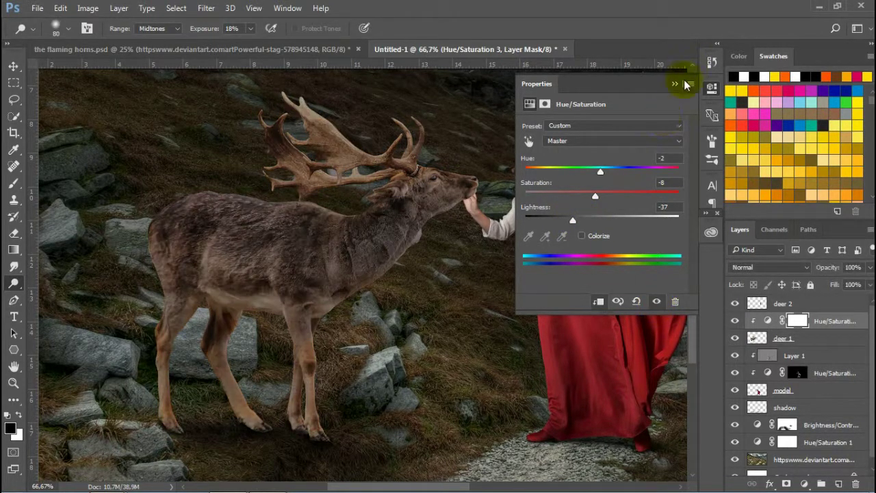
left_click(675, 83)
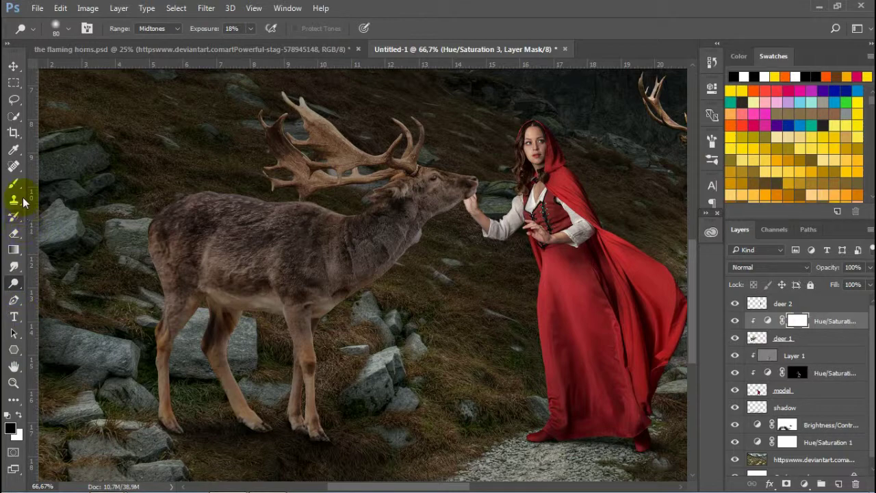
Paint black on the Hue/Saturation 3 mask at 46% opacity to lighten the antler
left_click(14, 183)
left_click(193, 228)
key("bracketright")
key("bracketright")
key("bracketright")
key("ctrl+z")
left_click_drag(308, 122, 349, 145)
scroll(361, 146, "up", 1)
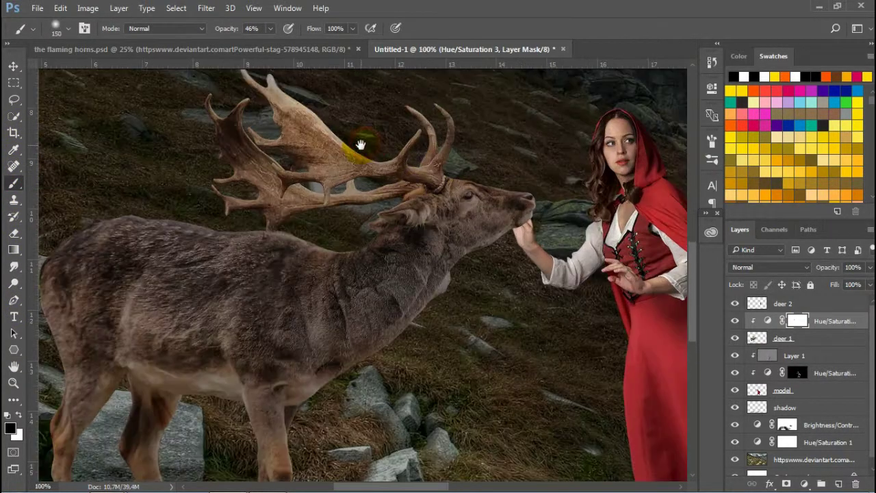
key("bracketleft")
key("bracketleft")
key("bracketleft")
left_click(308, 164)
left_click(447, 255)
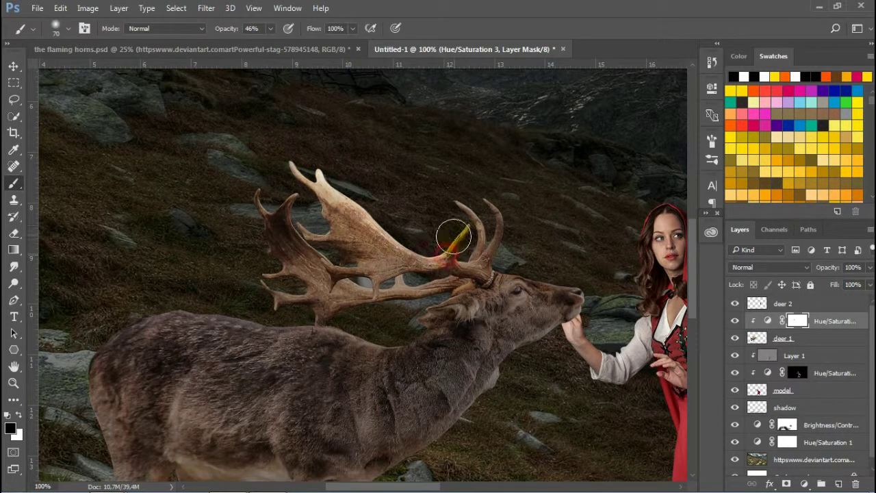
Mask the darkening off the stag's neck, left antler base and back
left_click(421, 284)
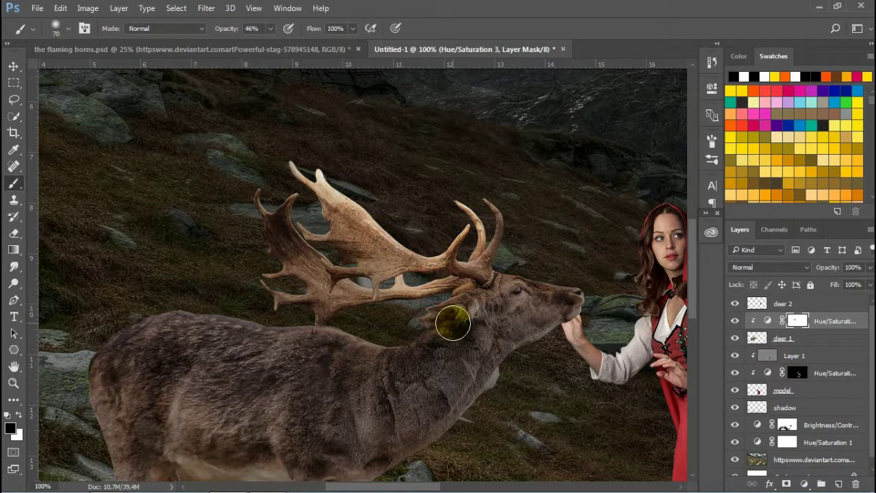
left_click(351, 283)
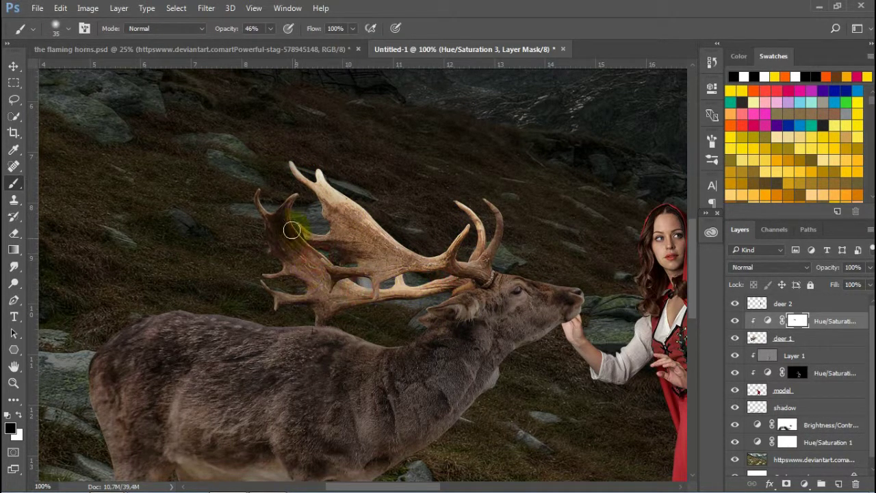
mouse_move(282, 296)
left_mouse_down()
mouse_move(301, 261)
mouse_move(338, 289)
left_mouse_up()
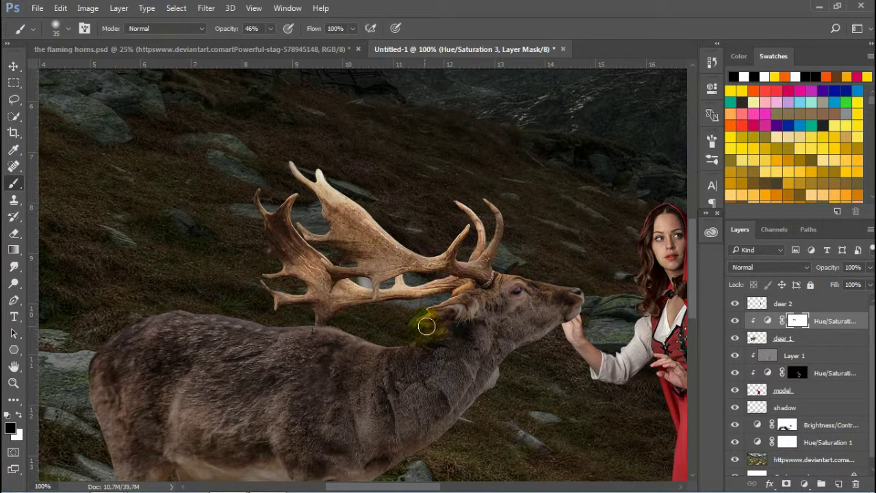
left_click_drag(275, 327, 133, 317)
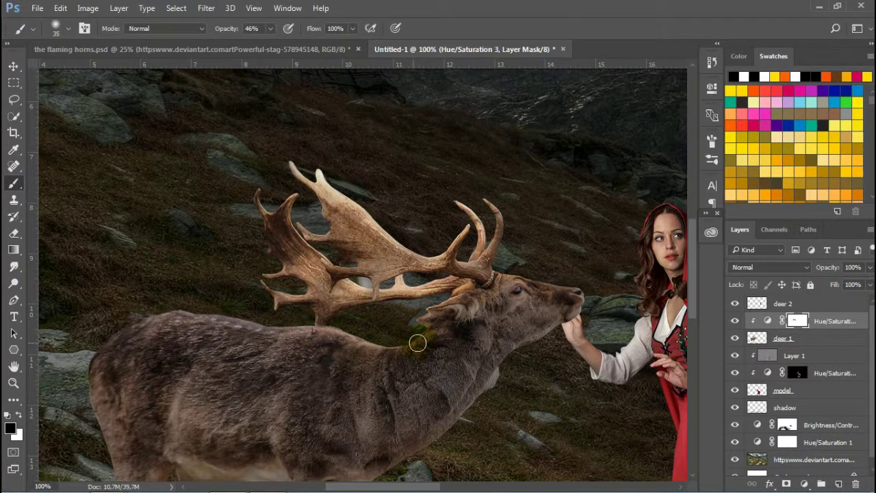
left_click_drag(418, 343, 435, 308)
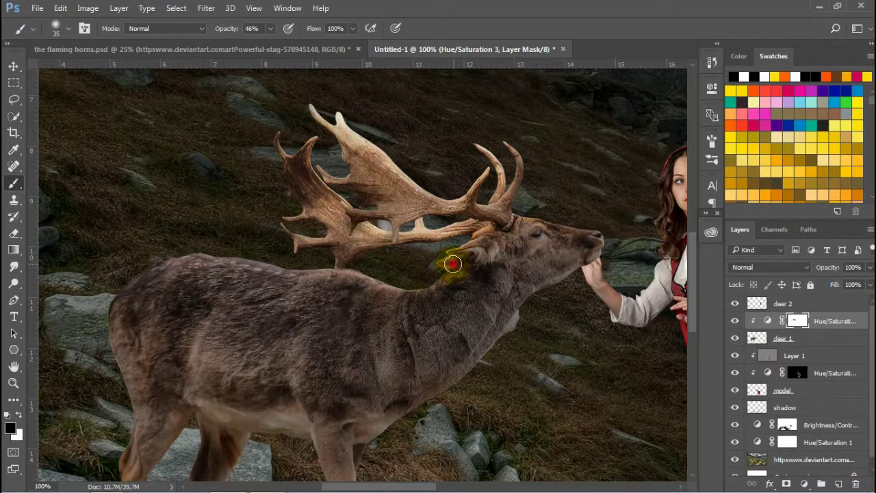
left_click_drag(457, 269, 349, 288)
mouse_move(359, 239)
left_mouse_down()
mouse_move(362, 146)
mouse_move(301, 163)
left_mouse_up()
Mask the darkening along both antlers, tips to bases, with a brush enlarged to 30
scroll(326, 174, "up", 2)
mouse_move(402, 260)
left_mouse_down()
mouse_move(442, 277)
mouse_move(362, 264)
left_mouse_up()
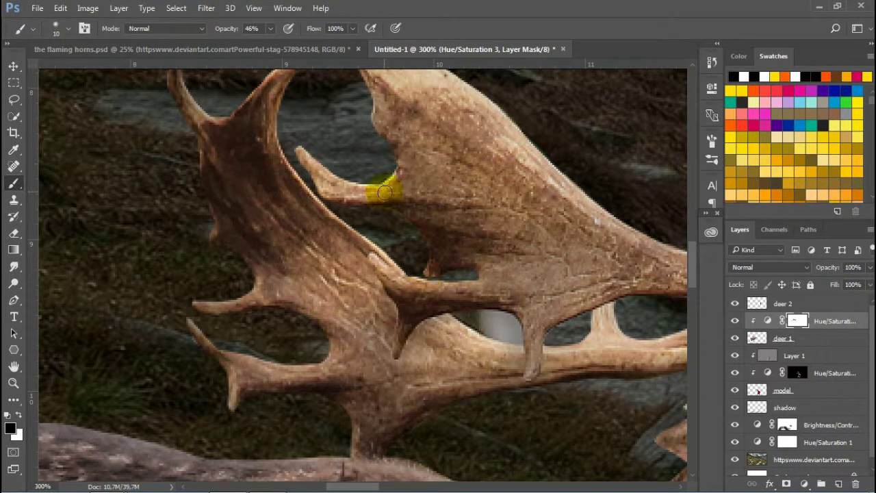
mouse_move(393, 160)
left_mouse_down()
mouse_move(577, 303)
mouse_move(543, 322)
mouse_move(552, 355)
mouse_move(557, 348)
mouse_move(485, 322)
mouse_move(582, 254)
mouse_move(570, 271)
mouse_move(577, 260)
mouse_move(430, 260)
mouse_move(278, 303)
mouse_move(403, 356)
left_mouse_up()
key("bracketright")
key("bracketright")
left_click_drag(244, 231, 266, 358)
mouse_move(185, 235)
left_mouse_down()
mouse_move(214, 313)
mouse_move(169, 154)
left_mouse_up()
mouse_move(245, 289)
left_mouse_down()
mouse_move(231, 309)
mouse_move(195, 297)
mouse_move(494, 342)
mouse_move(233, 452)
left_mouse_up()
mouse_move(499, 293)
left_mouse_down()
mouse_move(538, 293)
mouse_move(559, 212)
left_mouse_up()
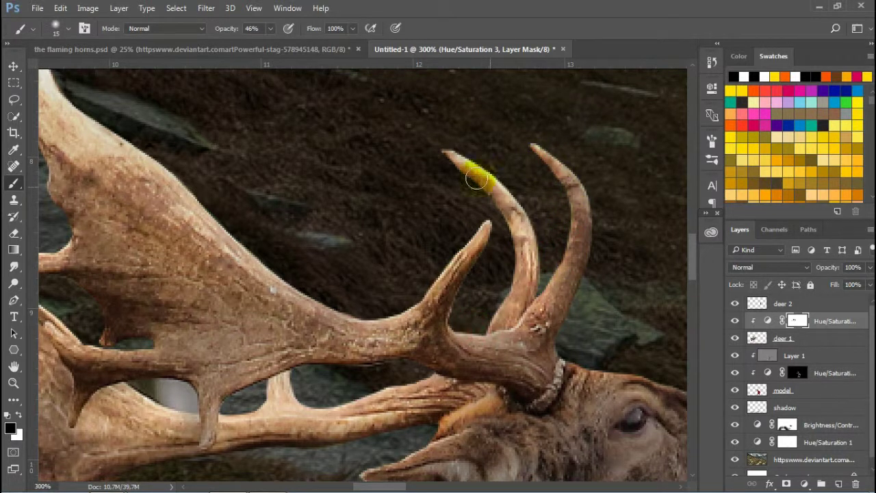
mouse_move(571, 231)
left_mouse_down()
mouse_move(513, 316)
mouse_move(457, 335)
mouse_move(470, 245)
mouse_move(513, 322)
mouse_move(544, 303)
mouse_move(584, 362)
left_mouse_up()
mouse_move(505, 396)
left_mouse_down()
mouse_move(447, 421)
mouse_move(479, 358)
mouse_move(524, 340)
mouse_move(340, 324)
left_mouse_up()
Mask the darkening down the stag's inner leg
mouse_move(655, 336)
left_mouse_down()
mouse_move(503, 343)
mouse_move(344, 389)
left_mouse_up()
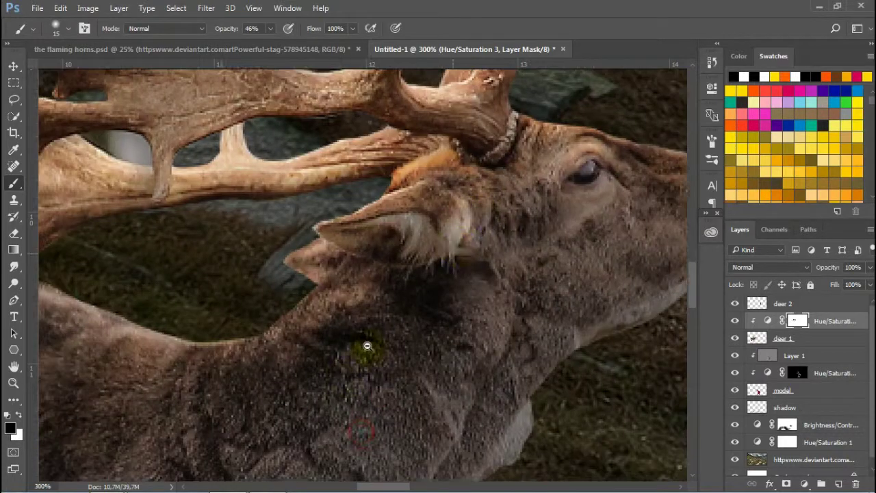
scroll(368, 352, "down", 2)
left_click_drag(305, 293, 286, 343)
key("bracketright")
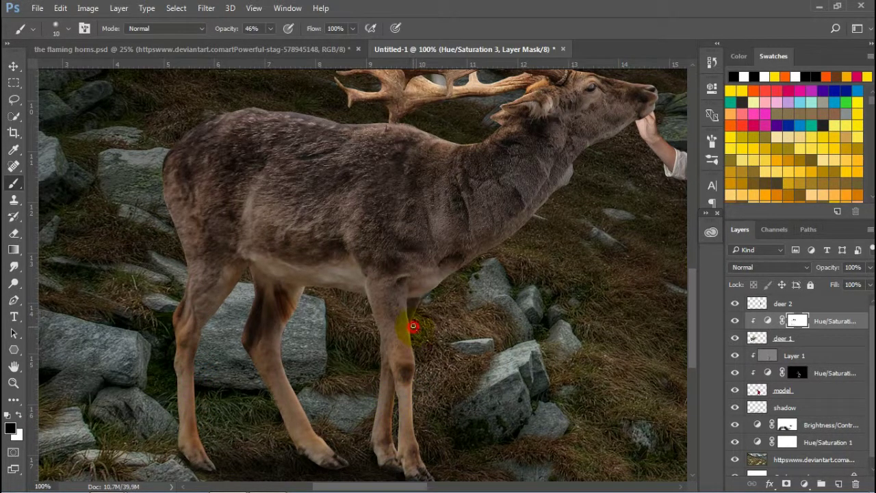
Lower brush opacity to 13% and softly mask the darkening across the stag's back
left_click(270, 28)
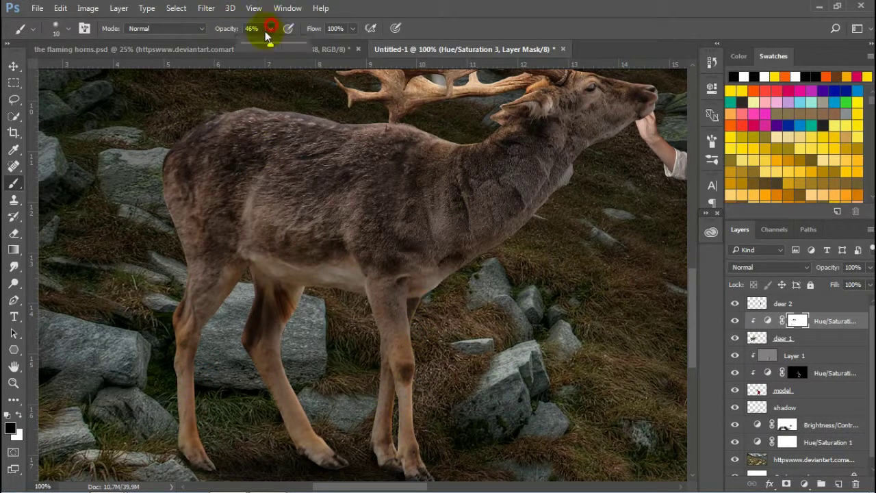
left_click(355, 164)
mouse_move(383, 149)
left_mouse_down()
mouse_move(303, 153)
mouse_move(234, 141)
mouse_move(417, 182)
mouse_move(501, 152)
mouse_move(479, 186)
mouse_move(336, 141)
mouse_move(212, 150)
mouse_move(235, 190)
mouse_move(514, 153)
mouse_move(354, 180)
mouse_move(207, 177)
mouse_move(455, 185)
left_mouse_up()
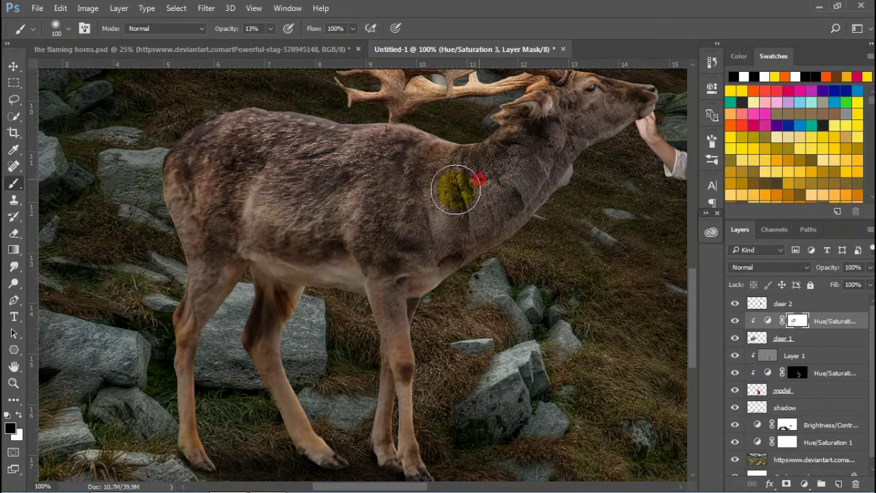
scroll(356, 254, "down", 1)
scroll(342, 215, "down", 1)
scroll(349, 224, "down", 1)
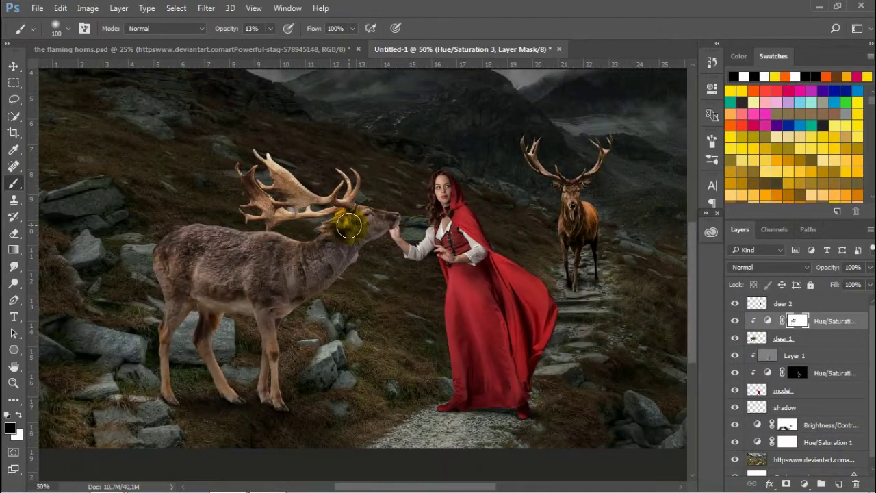
Add a Hue/Saturation layer clipped to deer 2 with Saturation -32 and Lightness +2
left_click(788, 303)
left_click(803, 483)
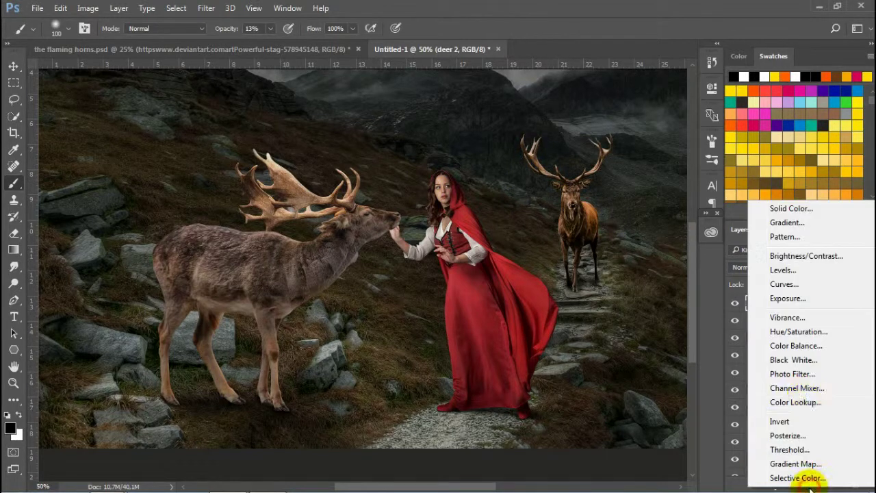
left_click(797, 331)
left_click(578, 217)
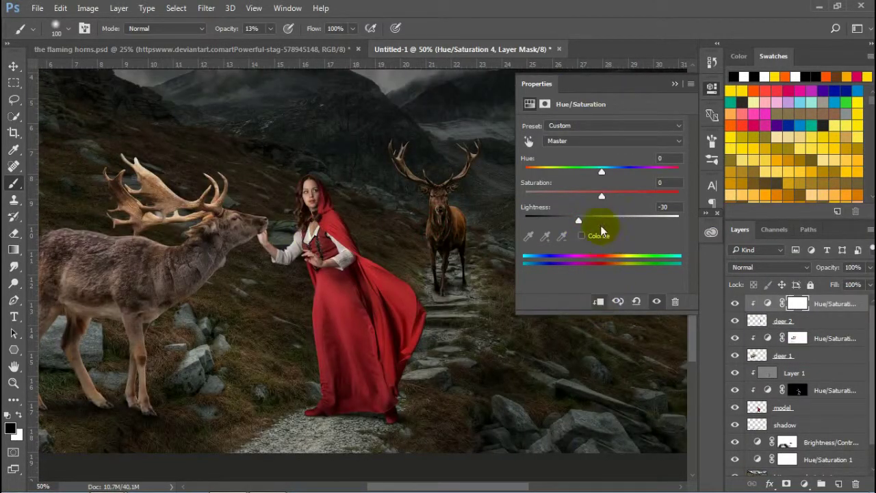
mouse_move(602, 196)
left_mouse_down()
mouse_move(593, 198)
mouse_move(605, 224)
left_mouse_up()
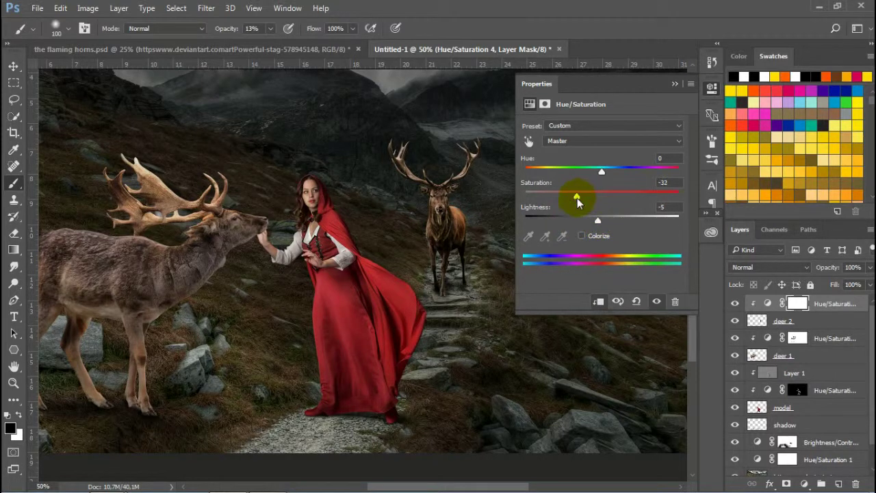
left_click_drag(595, 217, 605, 218)
left_click(674, 84)
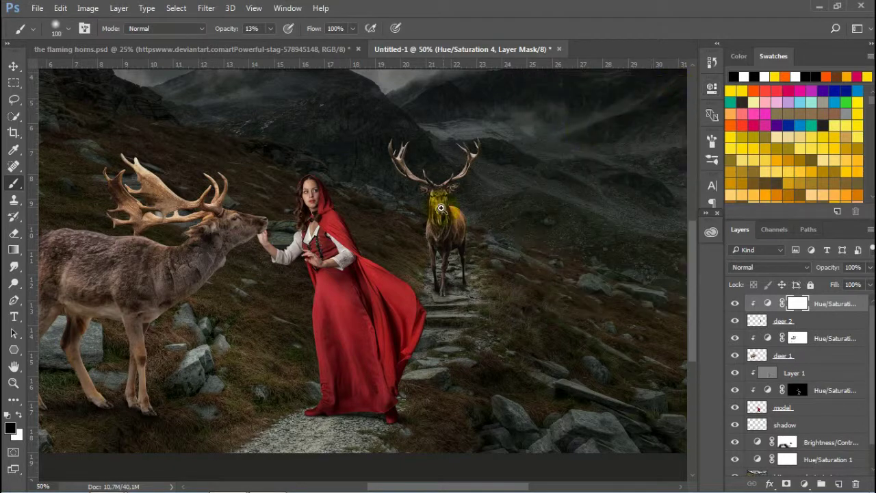
Paint the Hue/Saturation 4 mask over the stag's antlers and chest, then add a Brightness/Contrast adjustment
scroll(443, 207, "up", 2)
scroll(444, 206, "up", 2)
scroll(444, 207, "down", 2)
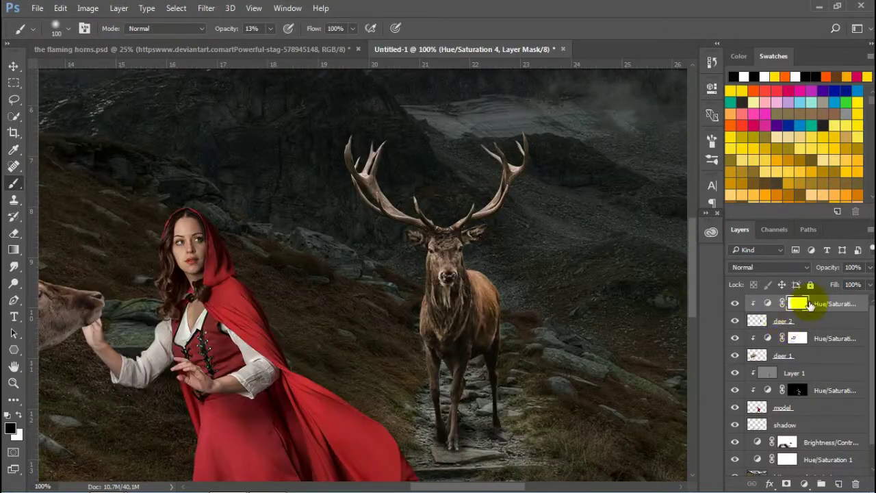
left_click(798, 304)
left_click(381, 168)
left_click(475, 280)
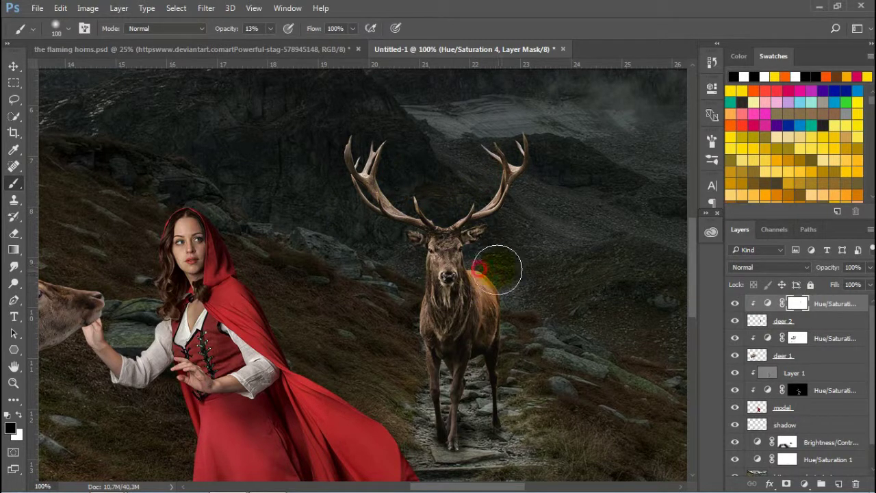
left_click(407, 301)
left_click(505, 171)
left_click(400, 185)
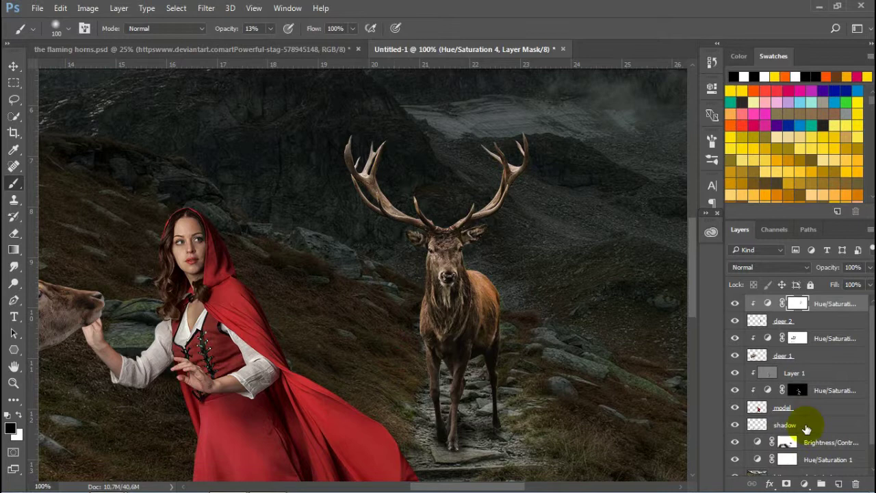
left_click(804, 484)
left_click(806, 255)
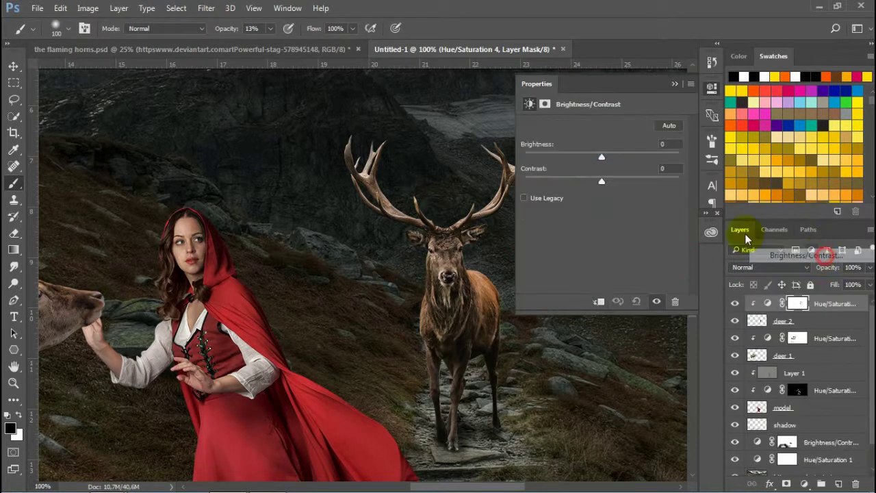
Set Brightness/Contrast 2 to Brightness -30 and brush its mask across the trail stag's head
left_click_drag(601, 156, 587, 158)
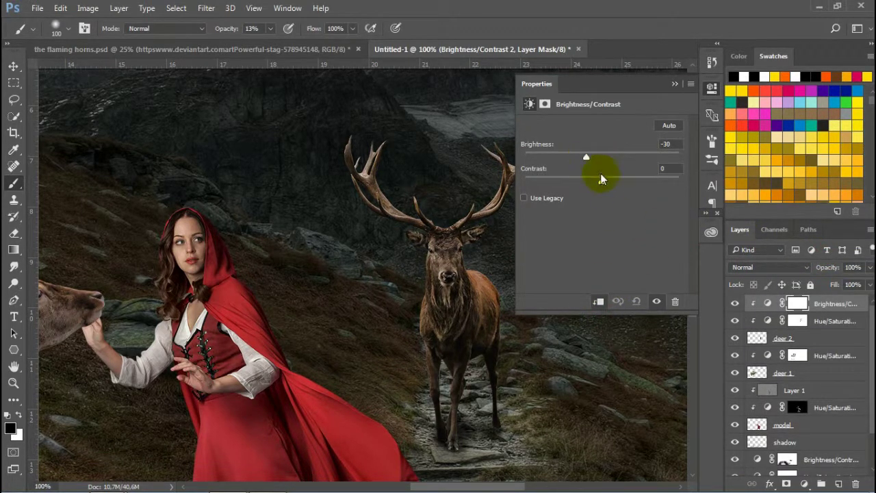
left_click(675, 83)
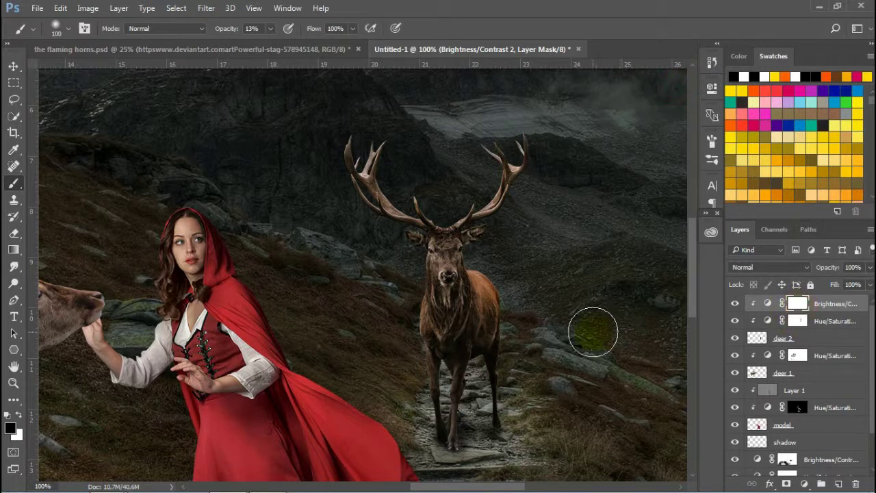
mouse_move(402, 188)
left_mouse_down()
mouse_move(386, 182)
mouse_move(404, 198)
mouse_move(475, 201)
mouse_move(504, 256)
left_mouse_up()
mouse_move(527, 284)
left_mouse_down()
mouse_move(391, 308)
mouse_move(501, 273)
left_mouse_up()
key("ctrl+minus")
key("ctrl+minus")
key("ctrl+minus")
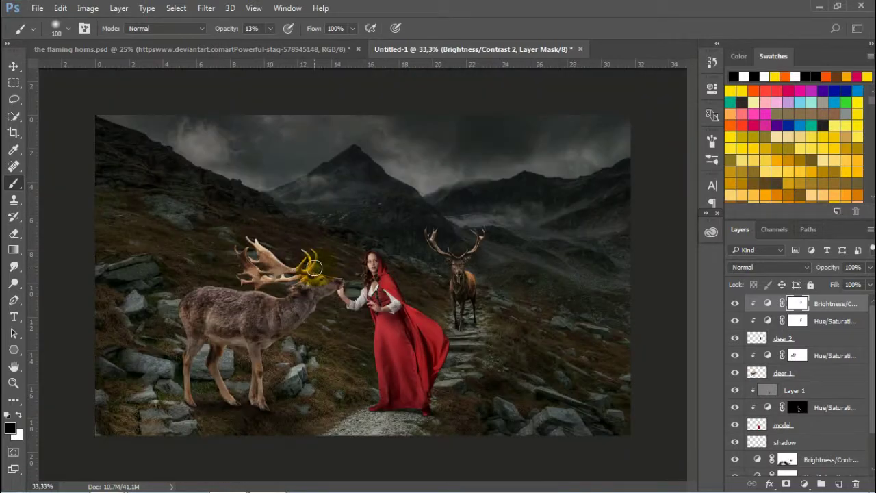
left_click(804, 483)
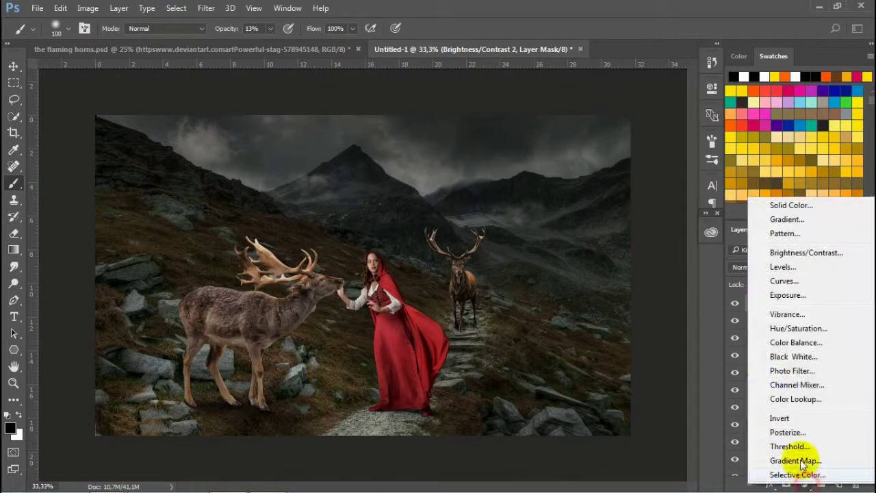
Add a Color Lookup layer using 3Strip.look and compare the composite with and without it
left_click(795, 398)
left_click(663, 127)
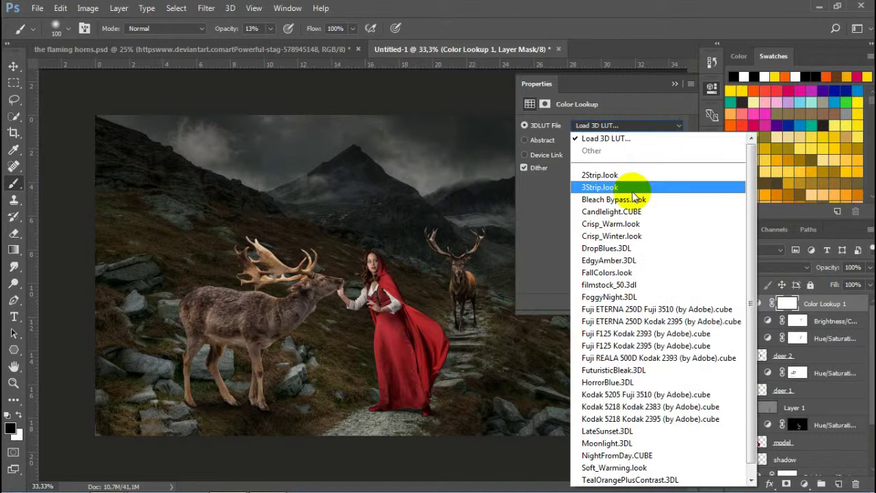
left_click(613, 187)
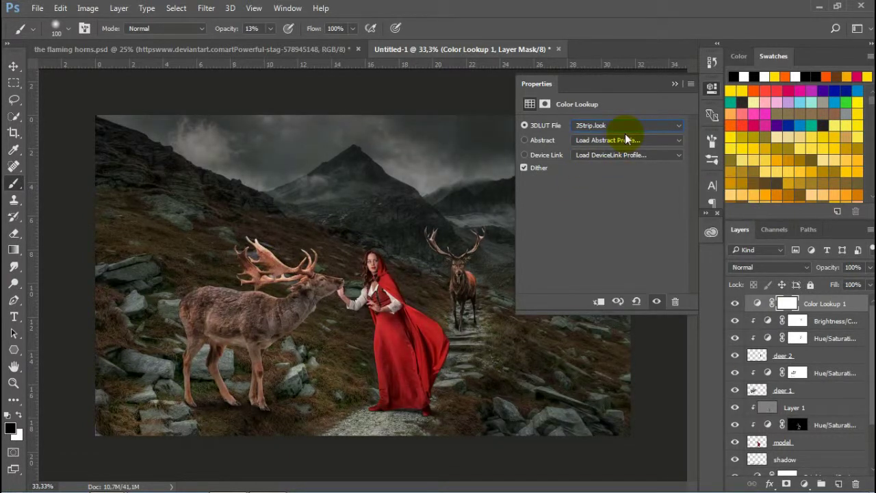
left_click(656, 302)
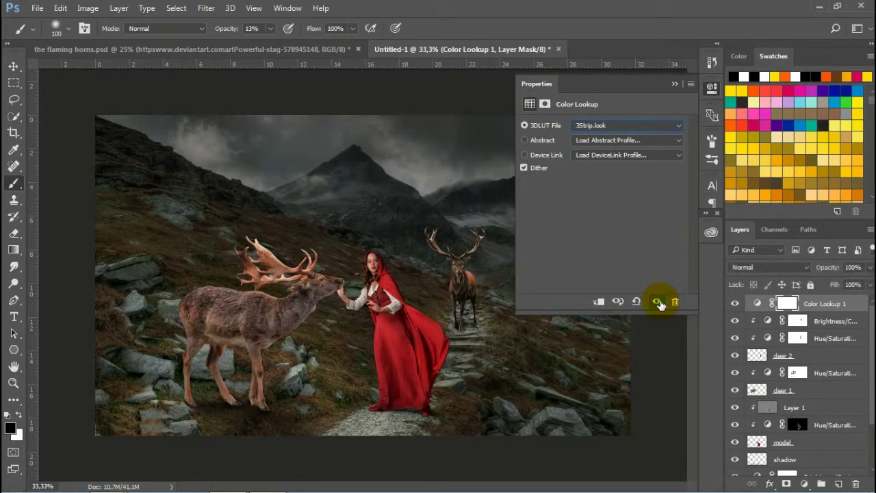
left_click(656, 302)
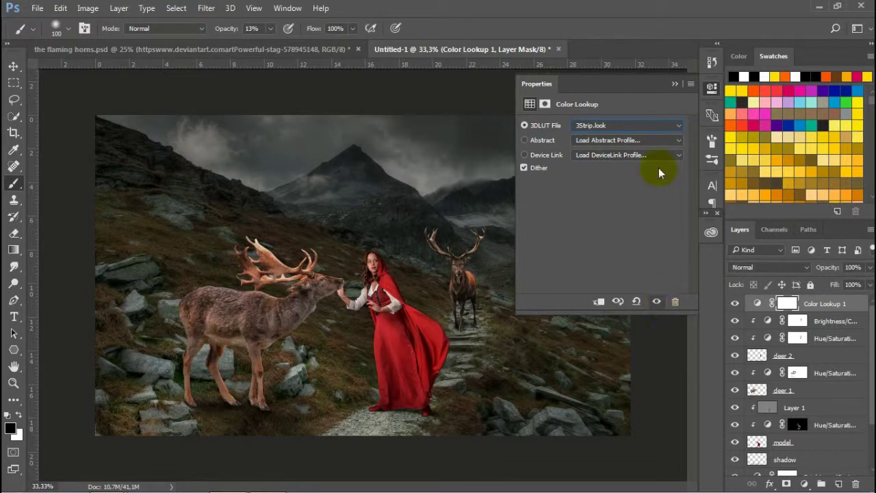
left_click(674, 84)
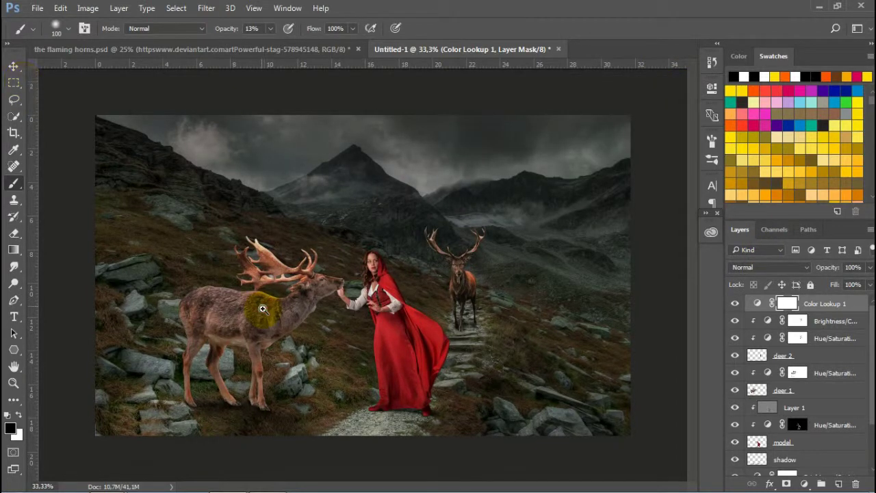
scroll(260, 307, "up", 1)
scroll(336, 274, "up", 1)
left_click(802, 340)
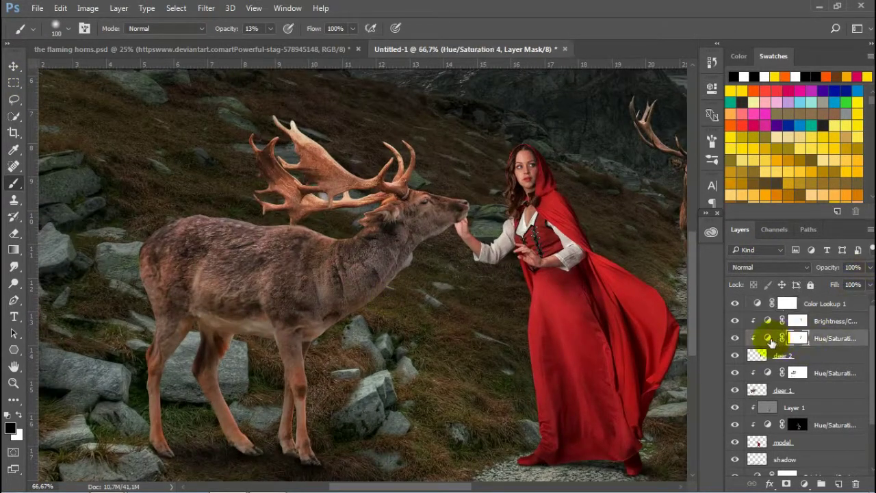
Toggle the trail stag's Hue/Saturation 4 off and on to compare
double_click(797, 338)
left_click(656, 302)
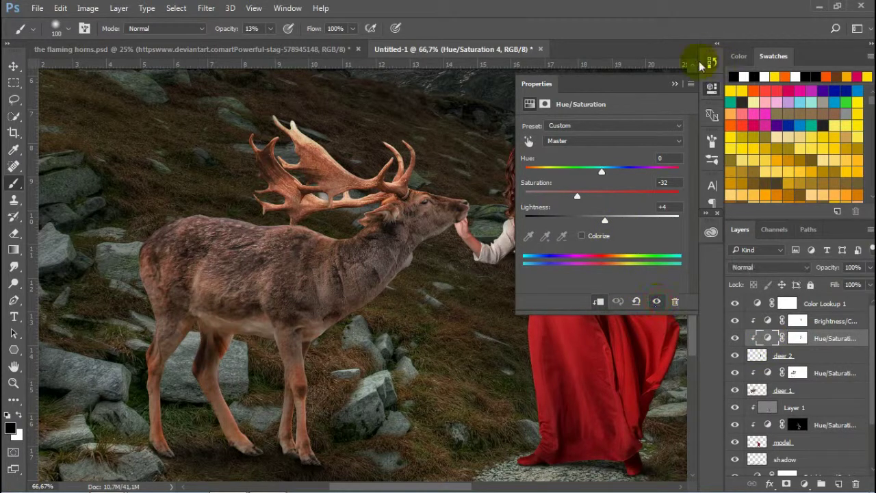
left_click(712, 87)
Retune Hue/Saturation 3 on the near deer to Hue -6, Saturation +6, Lightness -55
left_click(798, 373)
double_click(797, 373)
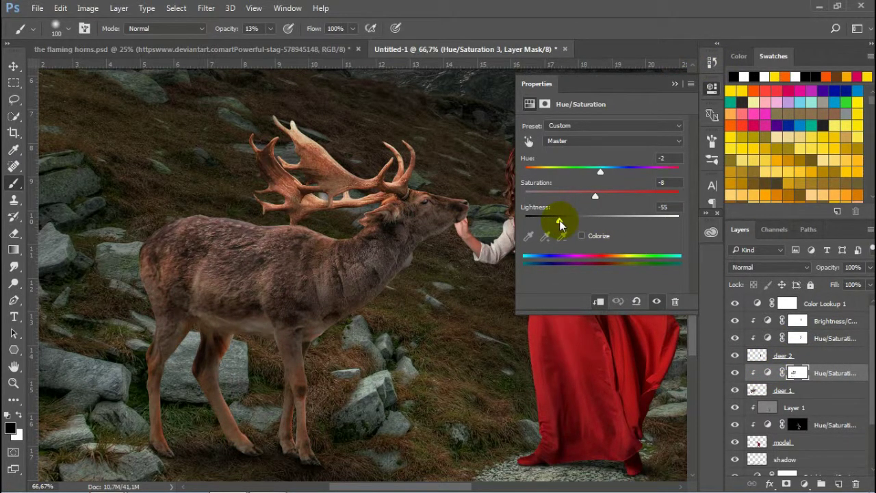
key("ctrl+minus")
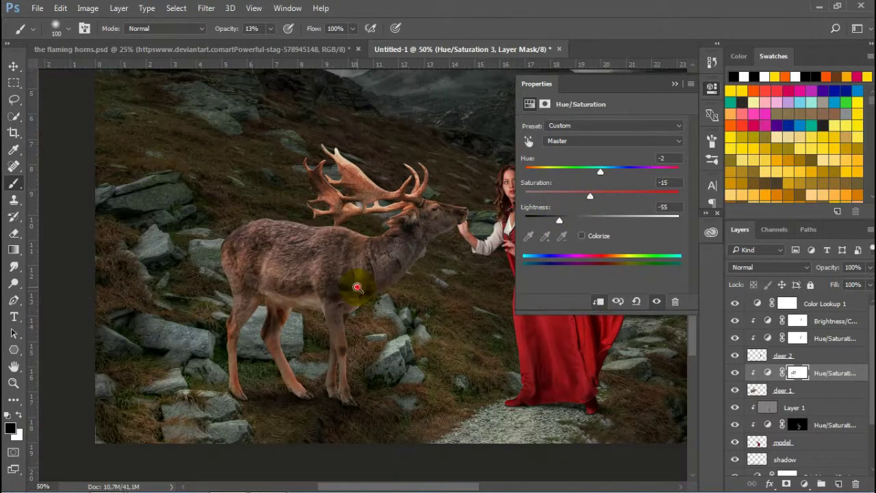
key("ctrl+minus")
key("ctrl+plus")
mouse_move(590, 196)
left_mouse_down()
mouse_move(646, 196)
mouse_move(616, 203)
left_mouse_up()
mouse_move(600, 171)
left_mouse_down()
mouse_move(571, 176)
mouse_move(639, 176)
mouse_move(598, 178)
mouse_move(606, 196)
left_mouse_up()
left_click_drag(524, 230, 340, 302)
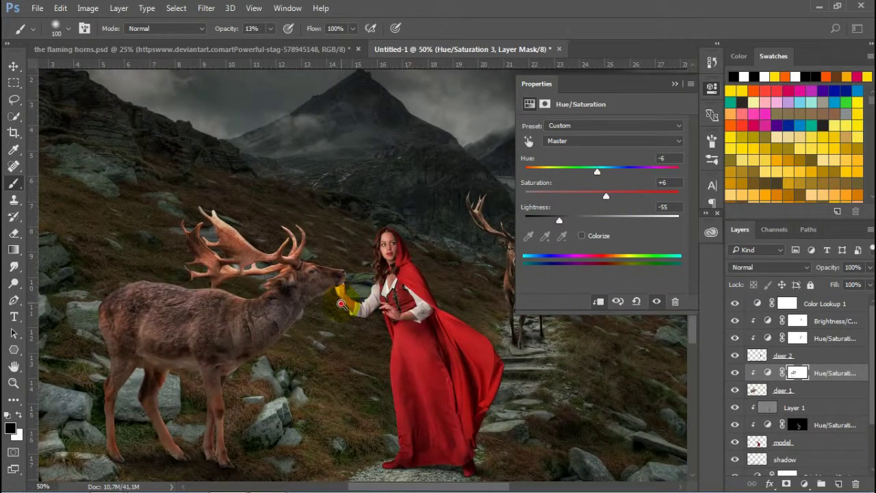
scroll(340, 301, "up", 1)
left_click(675, 84)
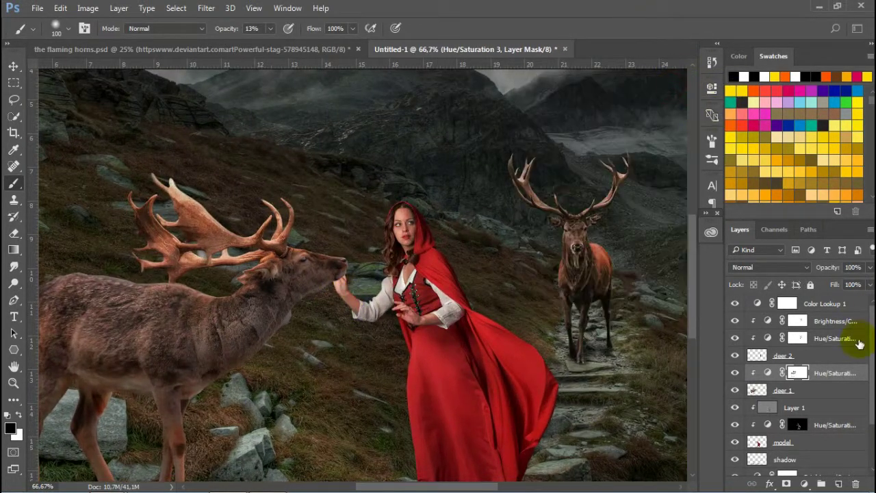
Add a mask to the model layer and set a smaller brush at full opacity
left_click_drag(797, 424, 785, 444)
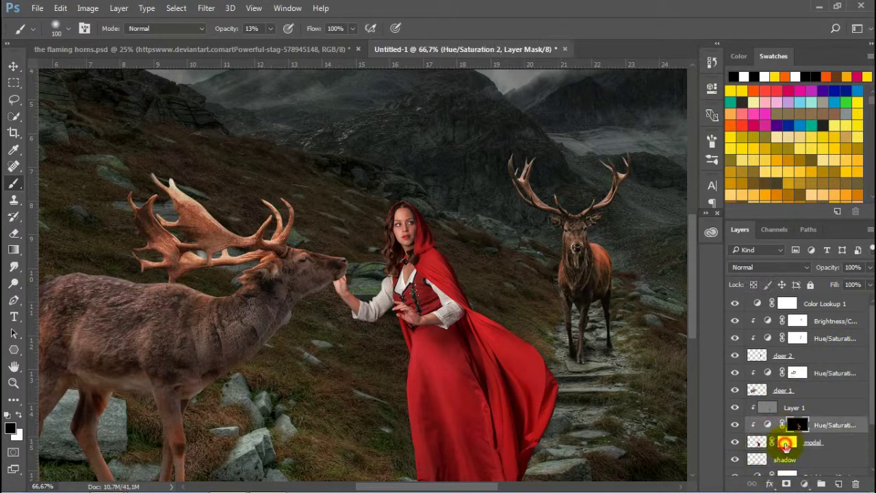
scroll(336, 269, "up", 1)
scroll(401, 294, "up", 3)
scroll(397, 280, "up", 3)
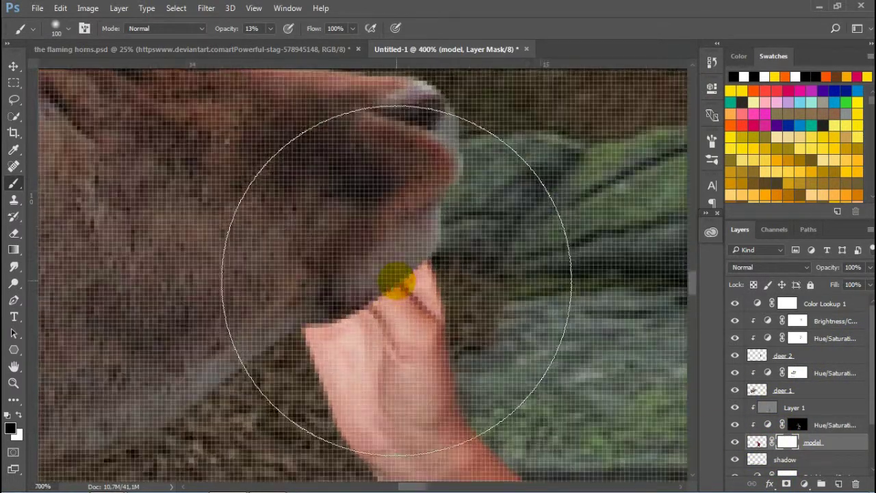
key("bracketleft")
key("bracketleft")
key("bracketleft")
key("bracketleft")
key("bracketleft")
key("bracketleft")
scroll(390, 291, "down", 2)
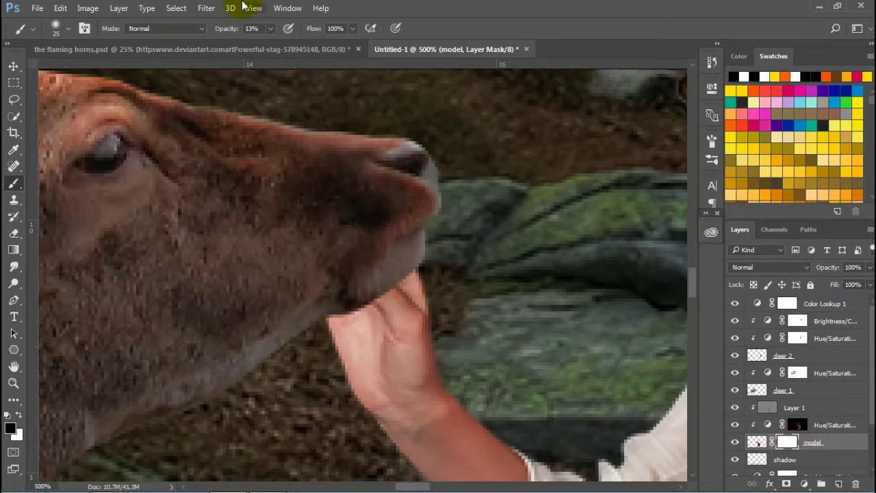
left_click_drag(269, 44, 329, 43)
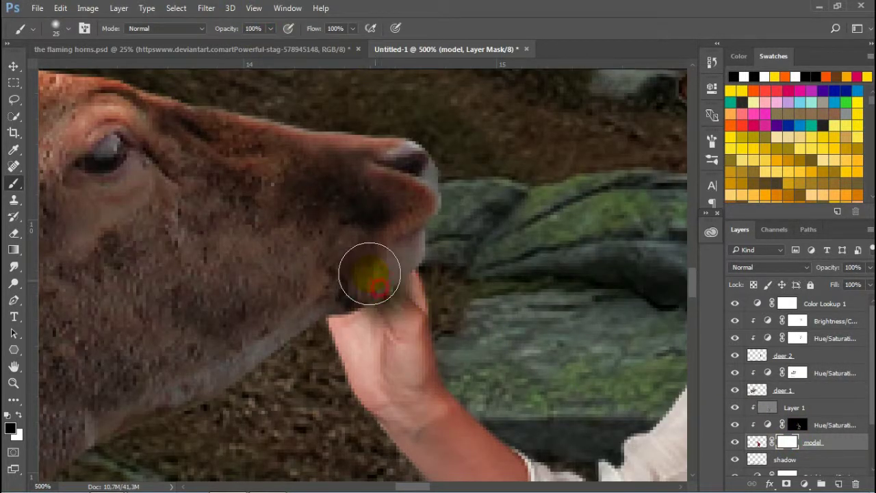
Mask deer 1's chin so the fingers show, restoring fur around the fingertips
left_click(794, 391)
left_click(786, 483)
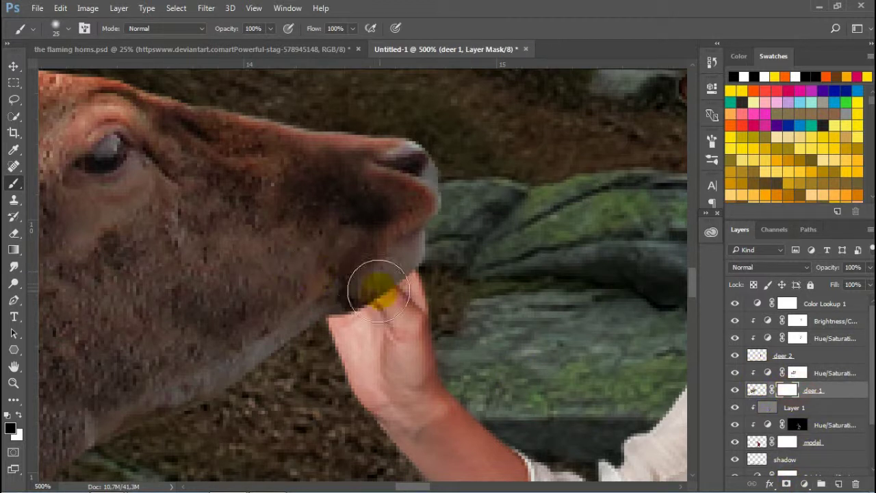
mouse_move(351, 277)
left_mouse_down()
mouse_move(332, 269)
mouse_move(403, 294)
left_mouse_up()
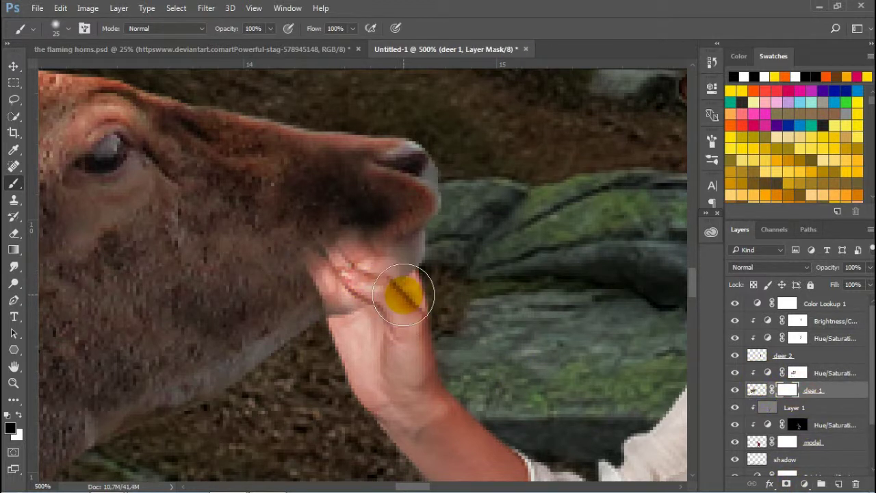
key("bracketleft")
key("bracketleft")
key("bracketleft")
key("x")
mouse_move(354, 307)
left_mouse_down()
mouse_move(332, 285)
mouse_move(351, 260)
mouse_move(400, 275)
left_mouse_up()
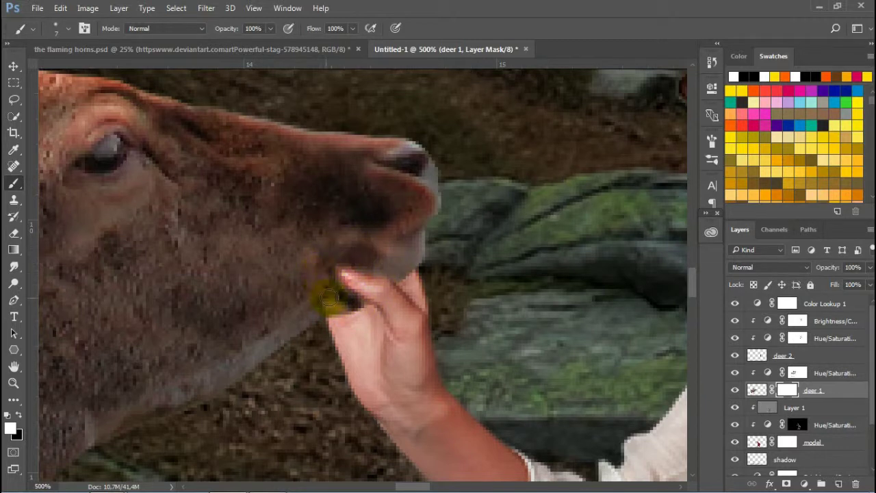
left_click(331, 260, "alt")
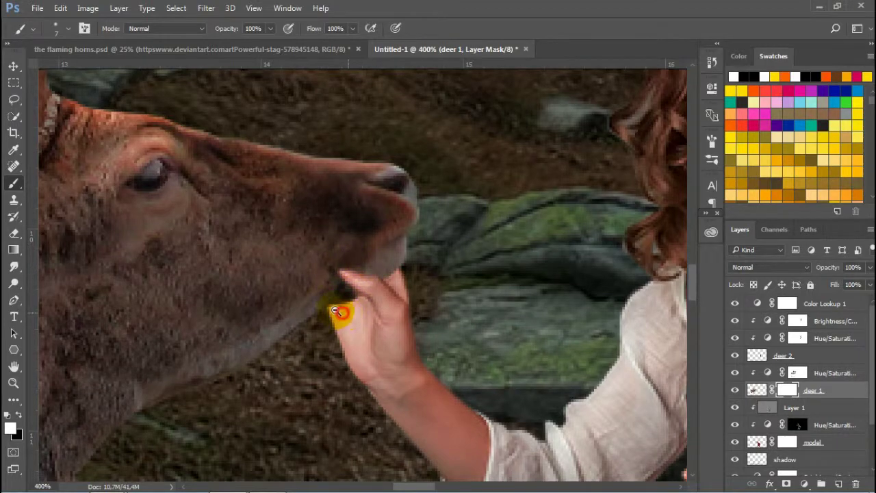
key("ctrl+minus")
key("ctrl+minus")
key("ctrl+minus")
key("ctrl+minus")
key("ctrl+minus")
key("v")
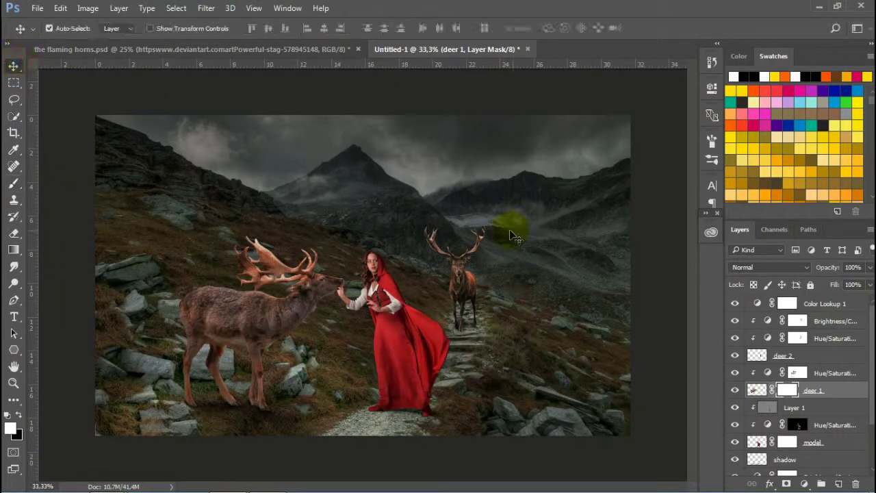
Close the flaming horns document without saving changes
left_click(318, 51)
left_click_drag(872, 422, 860, 274)
left_click(358, 49)
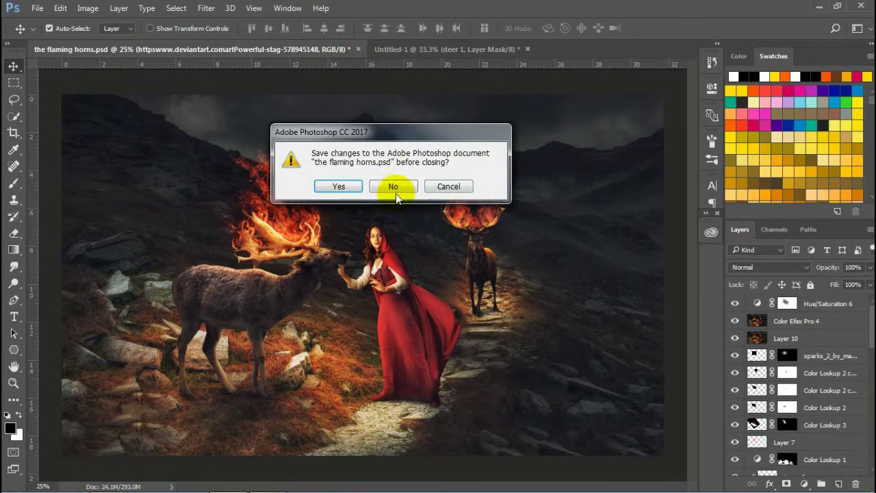
left_click(393, 186)
left_click_drag(871, 343, 873, 388)
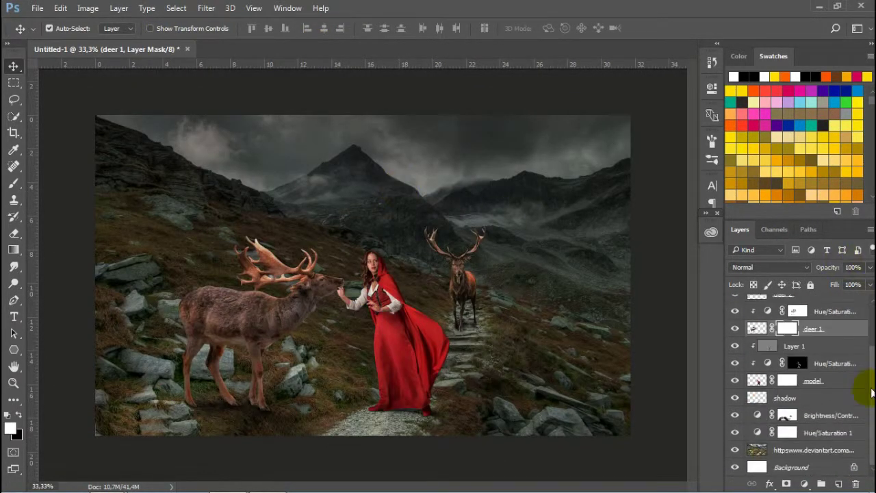
Lower the saturation and lightness of the landscape's Hue/Saturation 1 adjustment
double_click(757, 432)
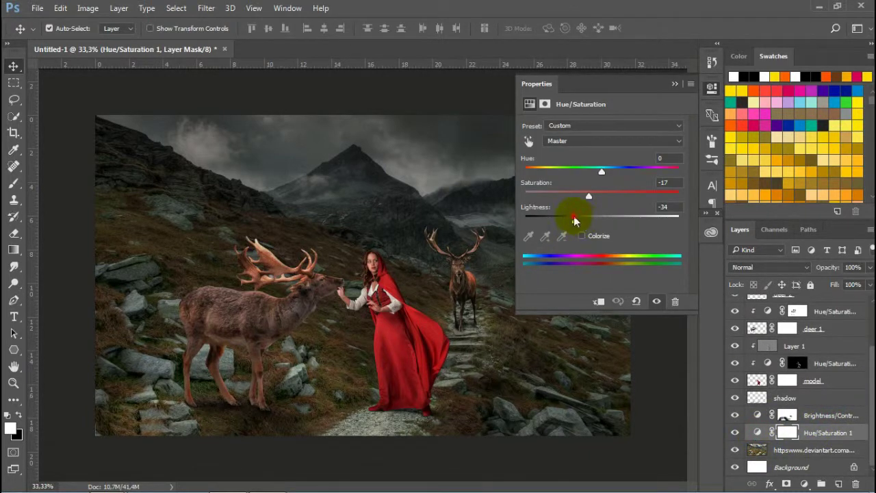
left_click_drag(574, 220, 585, 197)
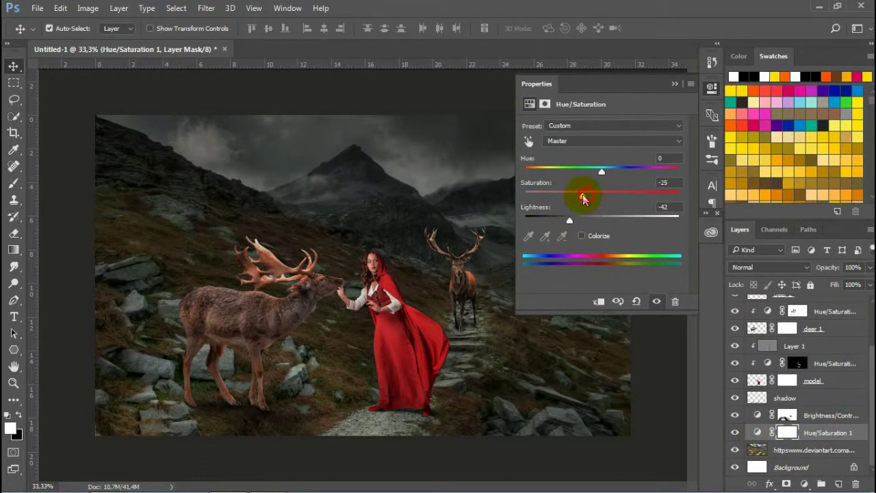
left_click(675, 83)
Paint black on the Hue/Saturation 1 mask over the deer's legs and nearby rocks
key("b")
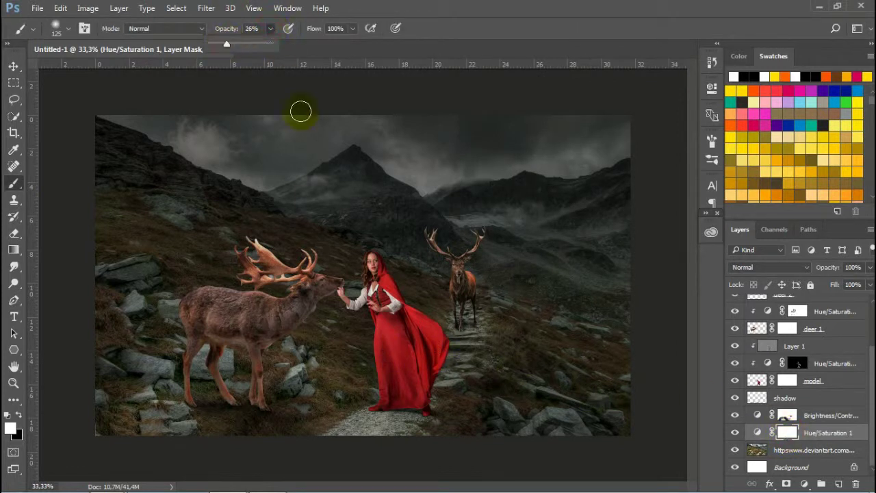
left_click(279, 358)
key("x")
mouse_move(279, 358)
left_mouse_down()
mouse_move(224, 366)
mouse_move(187, 419)
mouse_move(375, 442)
mouse_move(290, 370)
mouse_move(420, 404)
left_mouse_up()
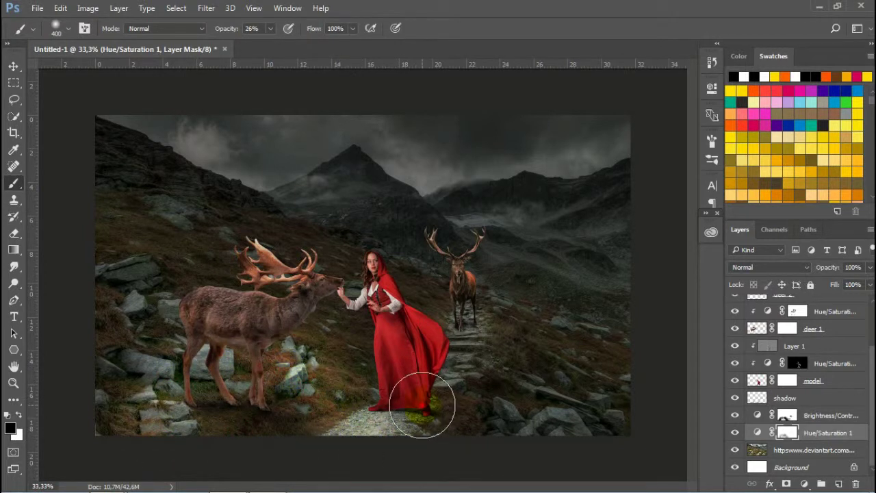
left_click_drag(474, 330, 479, 322)
left_click(487, 321)
key("bracketleft")
key("bracketleft")
key("bracketleft")
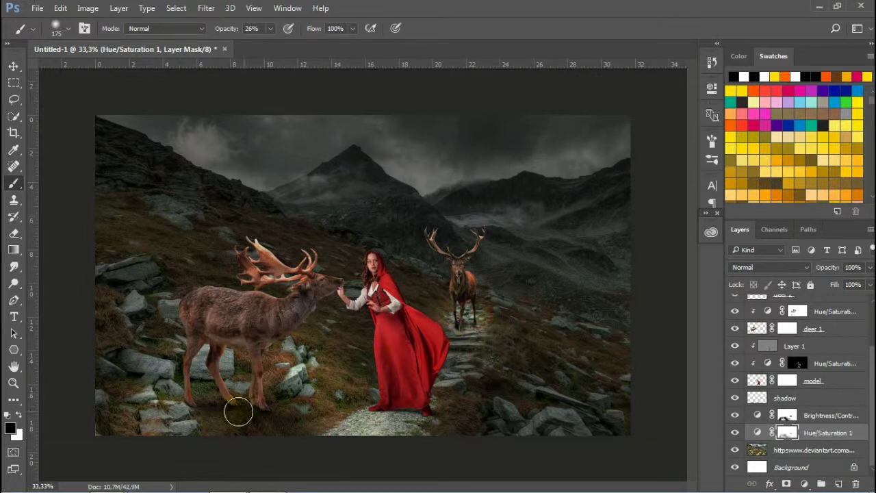
left_click(13, 66)
left_click_drag(167, 429, 350, 335)
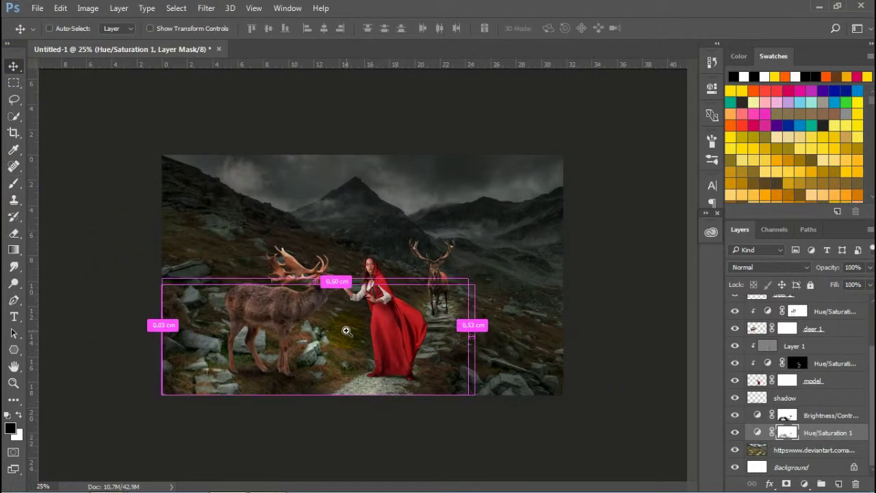
Shift the hue slightly in the woman's Hue/Saturation 2 settings
scroll(277, 301, "up", 1)
scroll(277, 301, "up", 1)
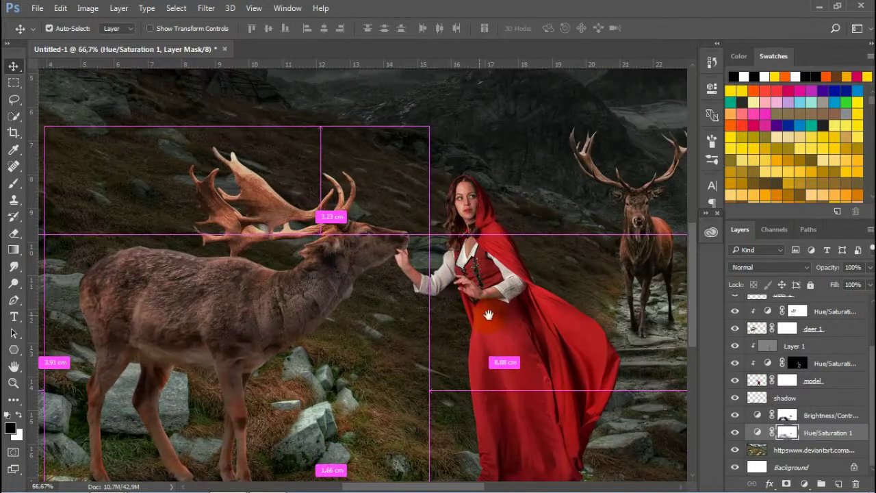
left_click(761, 381)
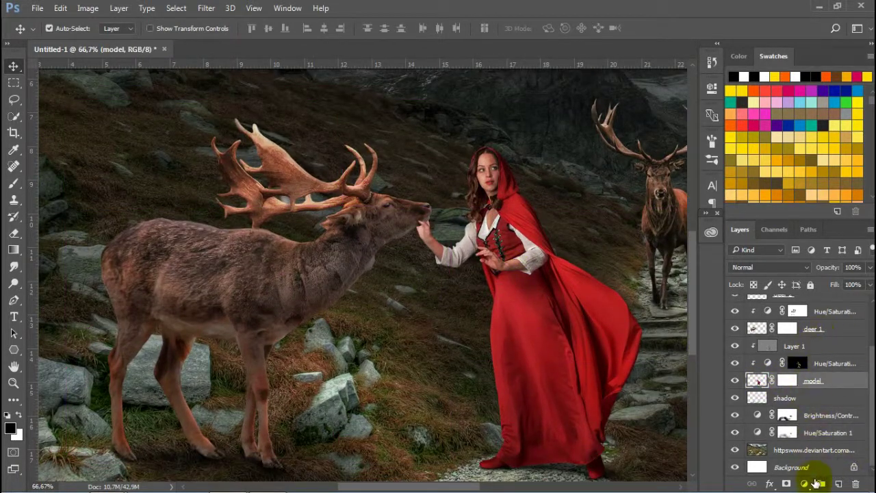
left_click(804, 484)
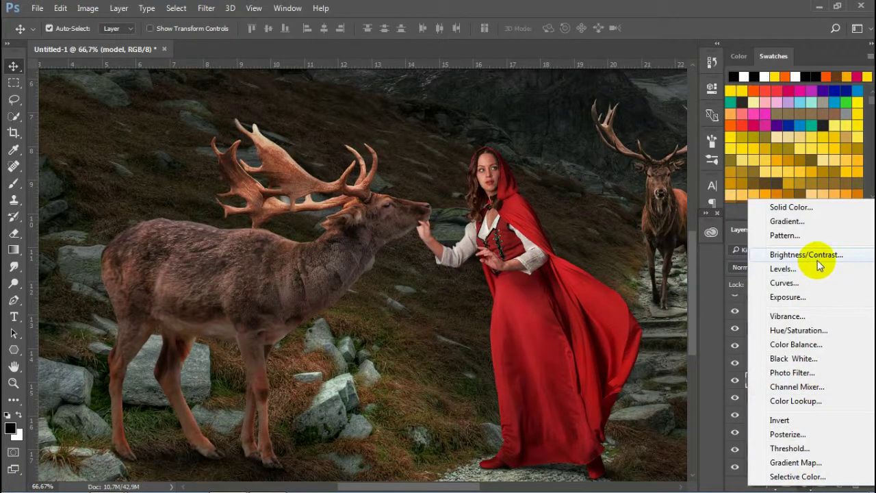
left_click(766, 8)
double_click(766, 369)
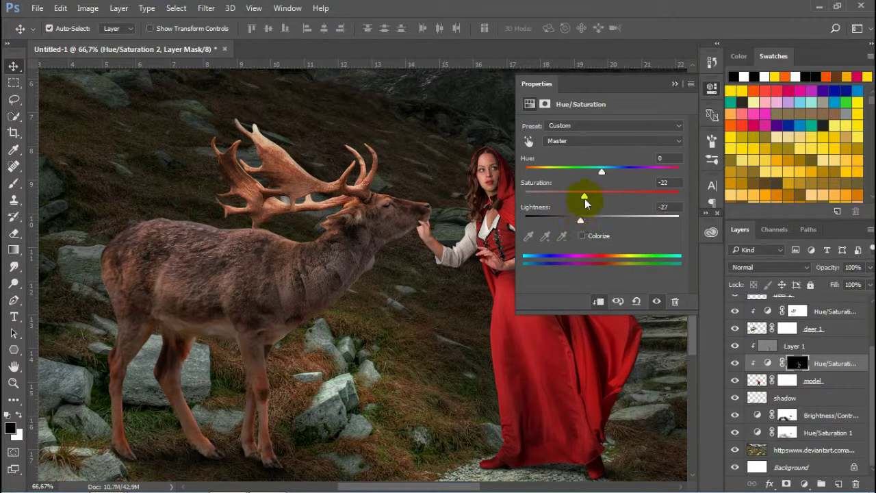
left_click_drag(601, 173, 604, 175)
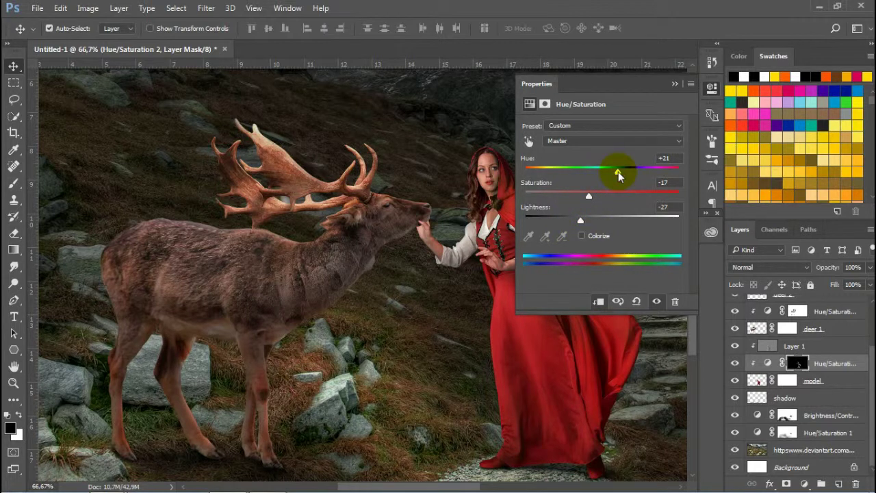
left_click(661, 158)
Clip Hue/Saturation 2 to the model layer and place the Fire 2 flame image into the scene
left_click(705, 116)
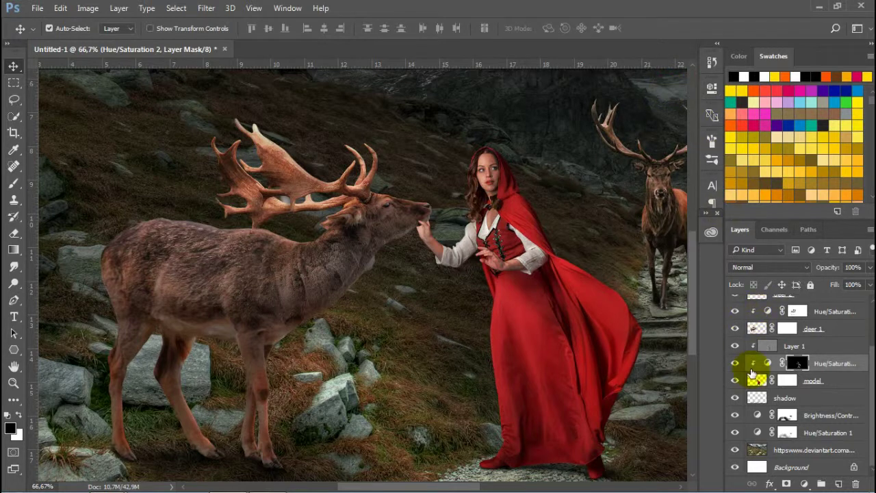
key("ctrl+alt+g")
key("ctrl+minus")
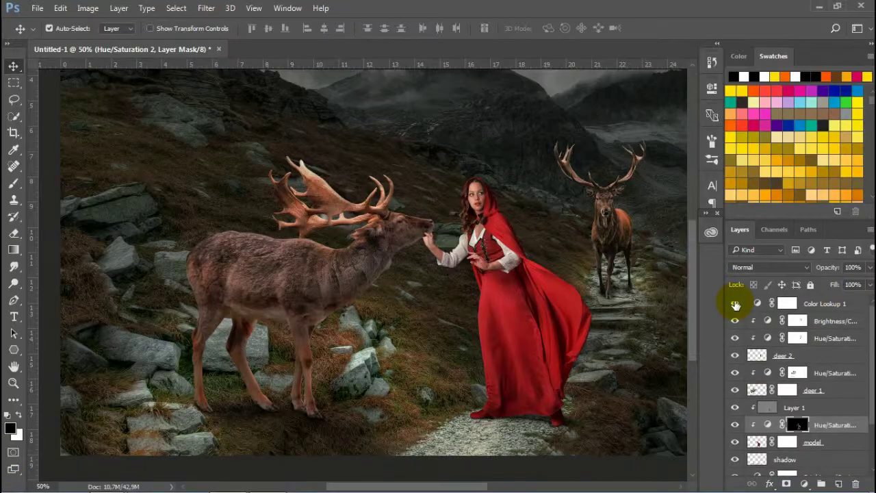
left_click_drag(225, 484, 456, 250)
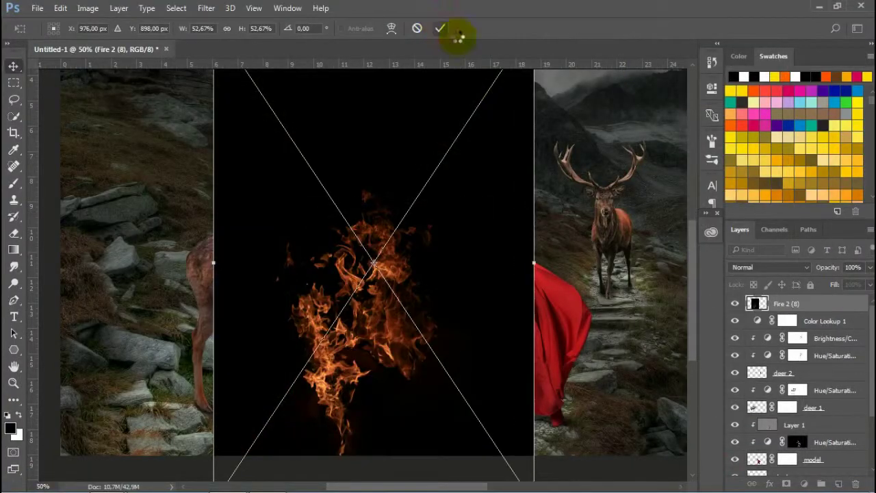
Blend the fire image in Screen mode and position it over the big deer's antlers
left_click(811, 267)
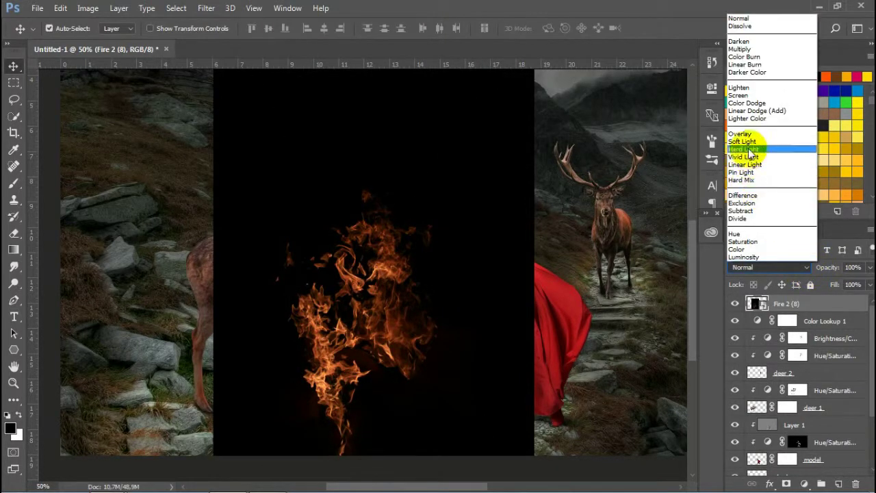
left_click(742, 95)
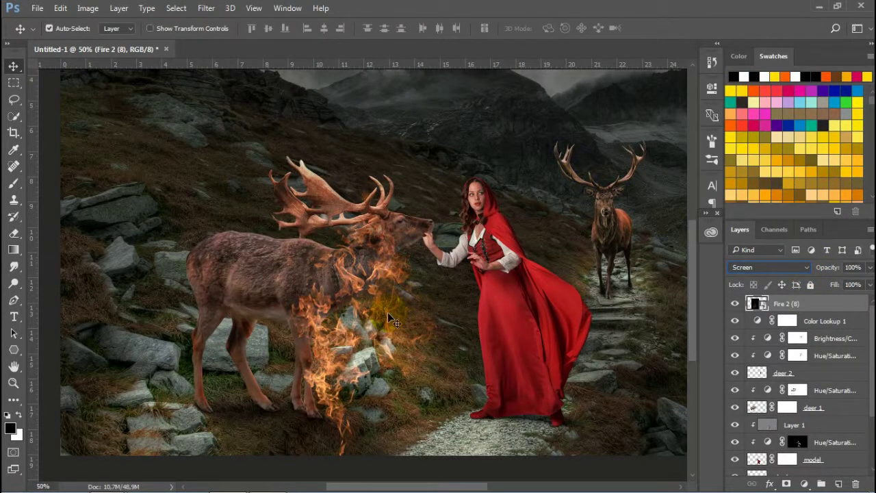
left_click_drag(389, 320, 345, 130)
mouse_move(446, 176)
left_mouse_down()
mouse_move(475, 273)
mouse_move(472, 266)
left_mouse_up()
left_click_drag(361, 255, 377, 255)
Copy part of the flames to a new hidden layer and rasterize the fire layer
key("l")
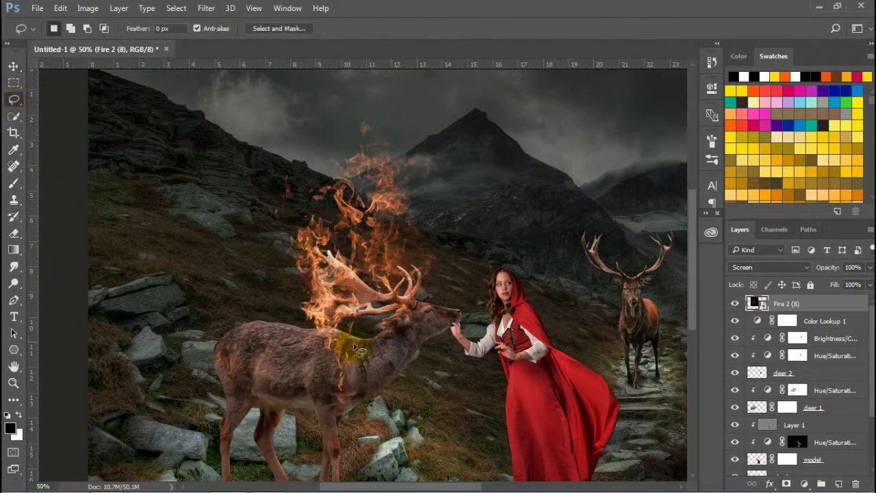
left_click_drag(373, 368, 374, 364)
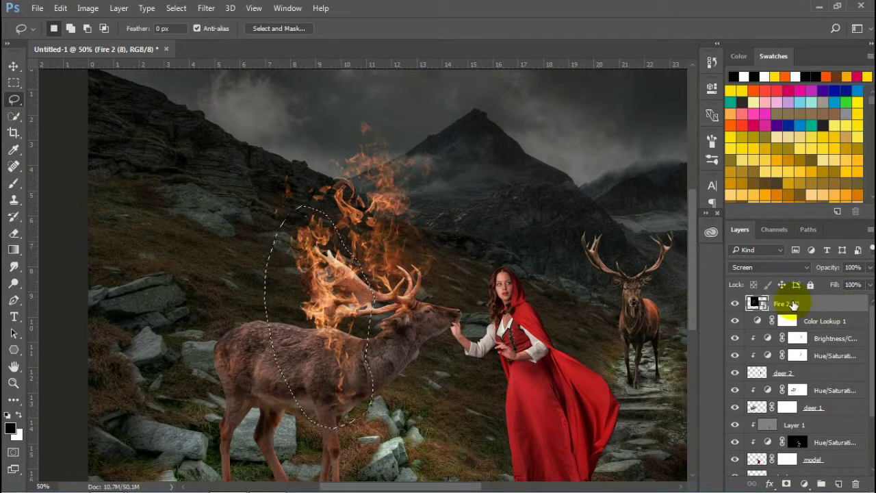
key("ctrl+j")
left_click(787, 321)
right_click(792, 317)
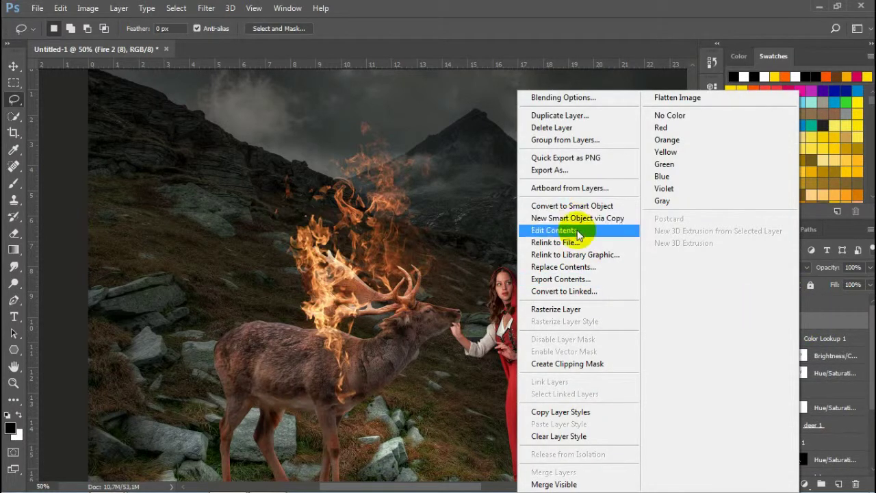
left_click(540, 309)
left_click(733, 303)
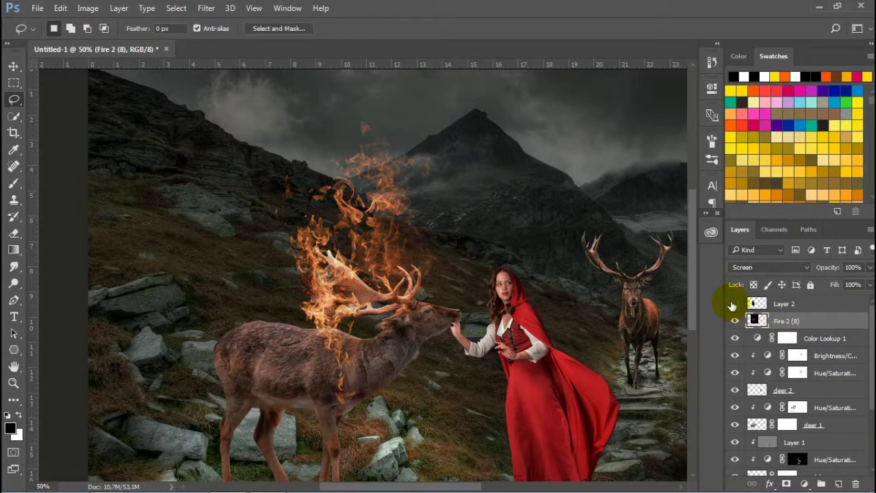
key("ctrl+l")
Brighten Fire 2's highlights with Levels and move it higher over the antlers
left_click_drag(749, 347, 741, 348)
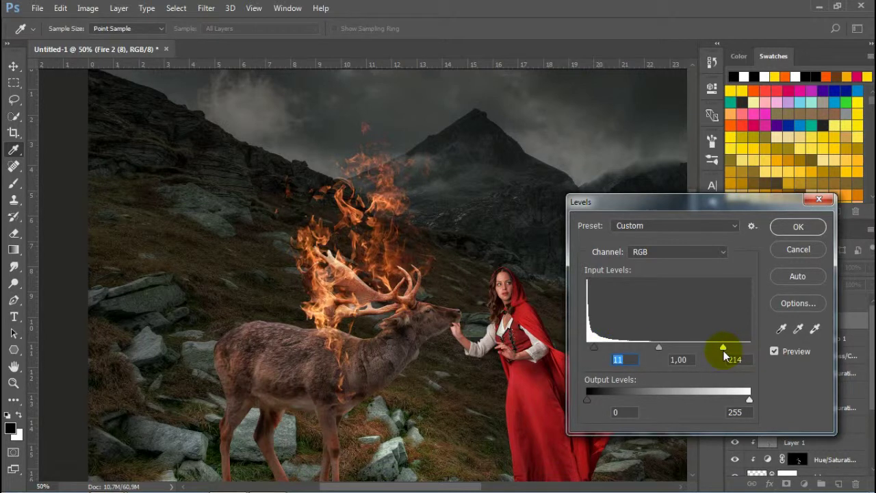
left_click(798, 227)
key("l")
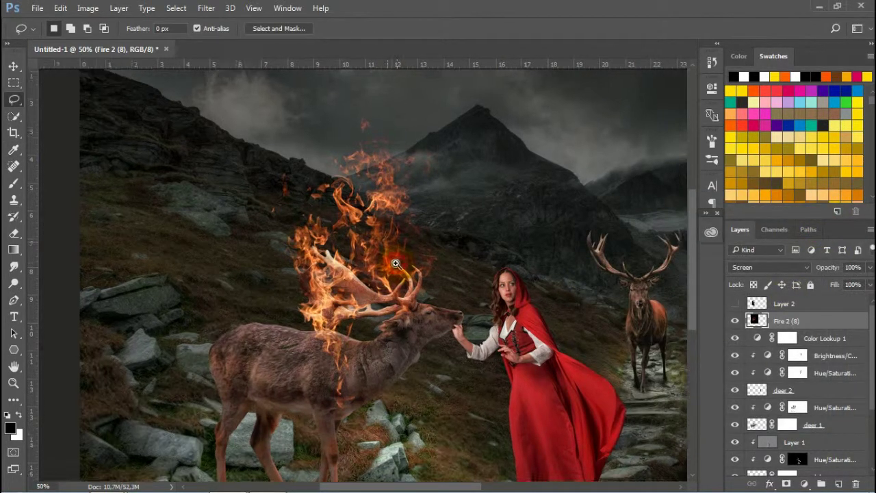
key("ctrl+plus")
left_click(14, 66)
mouse_move(415, 247)
left_mouse_down()
mouse_move(383, 225)
mouse_move(403, 247)
left_mouse_up()
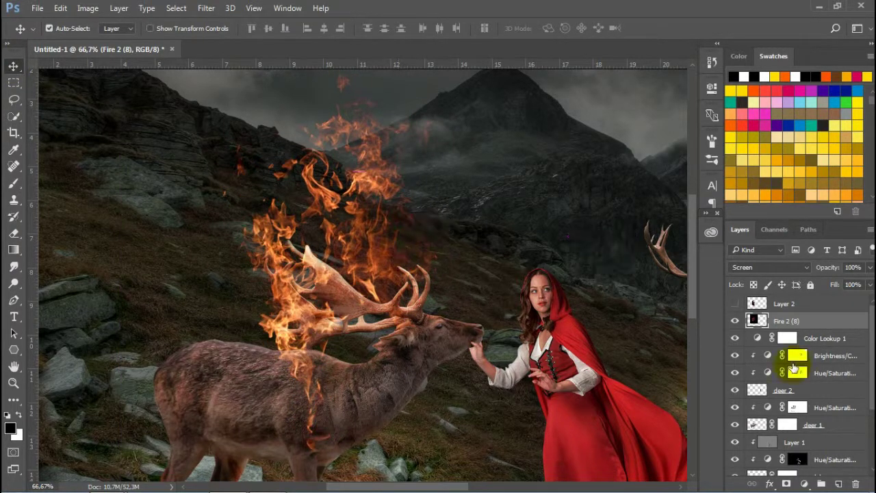
Mask Fire 2 and paint black to hide flames over the deer's body and antler base
left_click(784, 482)
left_click(21, 185)
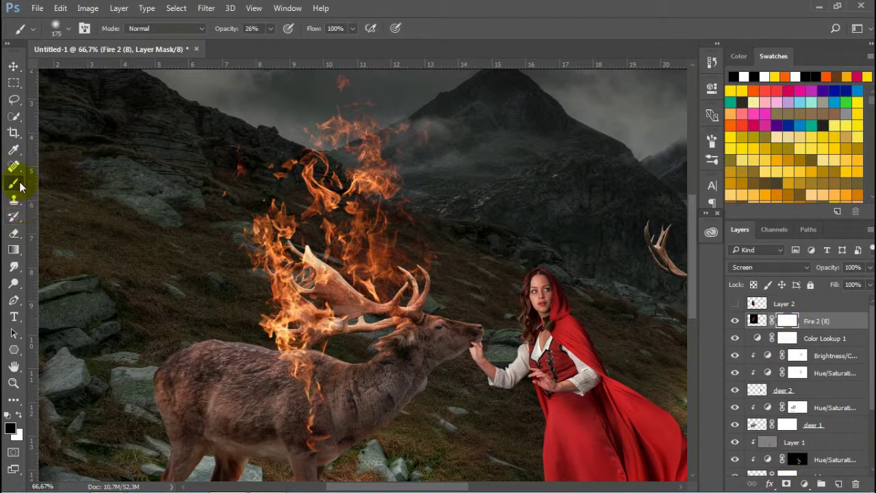
mouse_move(348, 347)
left_mouse_down()
mouse_move(273, 313)
mouse_move(274, 280)
mouse_move(293, 228)
mouse_move(264, 234)
mouse_move(327, 337)
left_mouse_up()
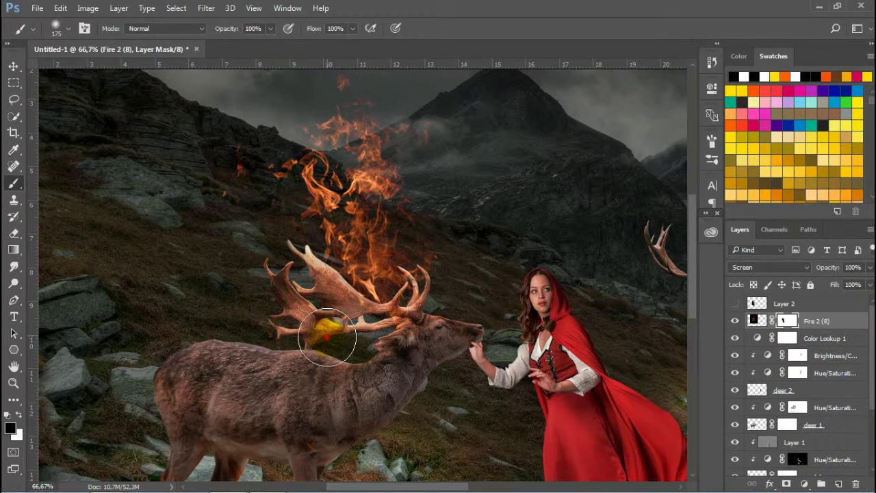
left_click_drag(402, 333, 248, 282)
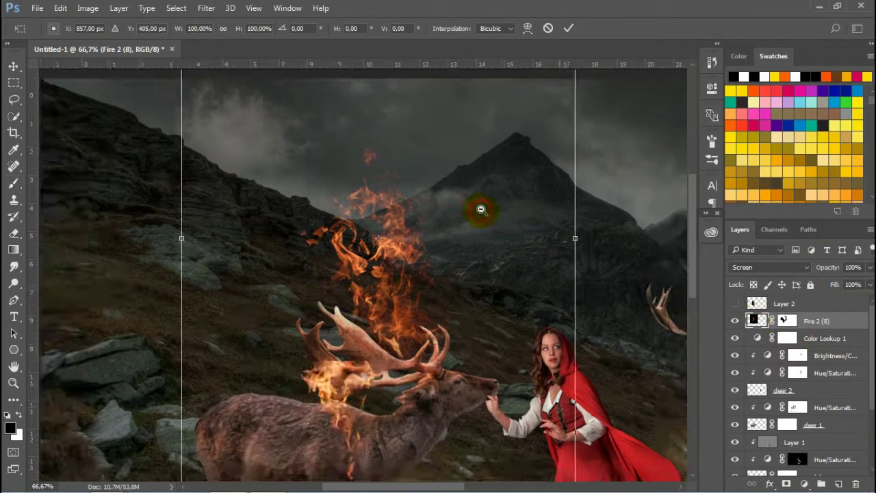
Distort Fire 2 with Free Transform so it follows the antlers
left_click(482, 210, "alt")
left_click_drag(532, 434, 554, 433)
left_click_drag(498, 342, 508, 361)
left_click(568, 28)
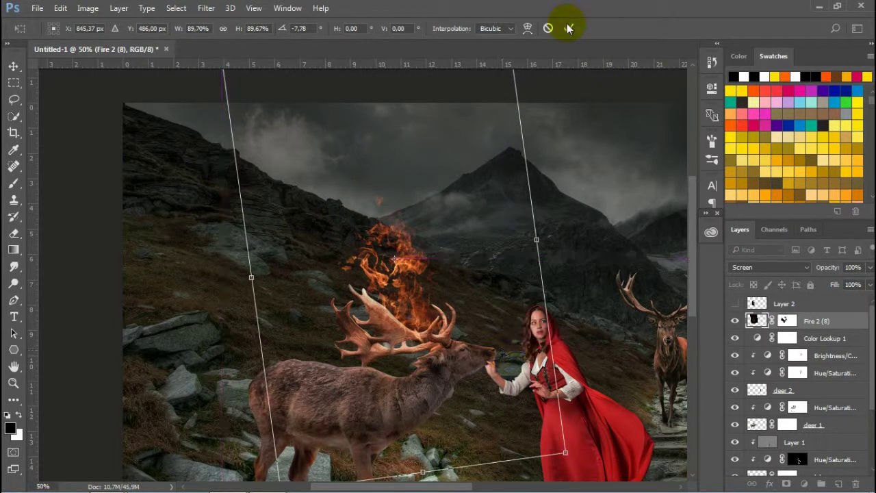
Show Layer 2's copied flames, rotated about -56° and shrunk onto the antler base
key("b")
left_click(735, 304)
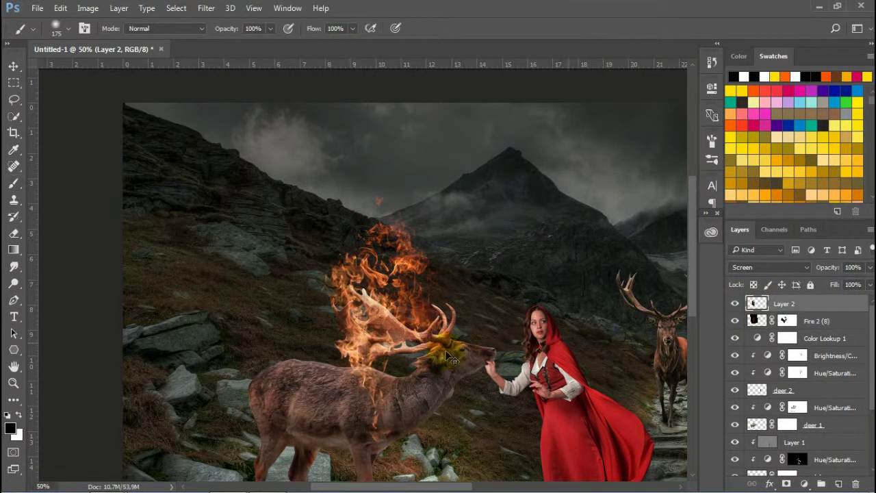
key("ctrl+t")
mouse_move(460, 380)
left_mouse_down()
mouse_move(472, 352)
mouse_move(404, 359)
left_mouse_up()
left_click_drag(373, 329, 429, 356)
key("Return")
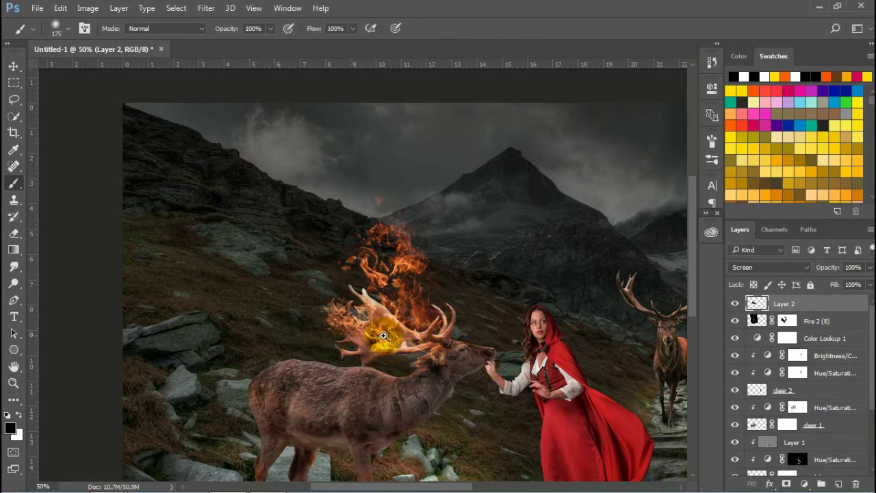
scroll(424, 352, "up", 3)
scroll(479, 335, "up", 3)
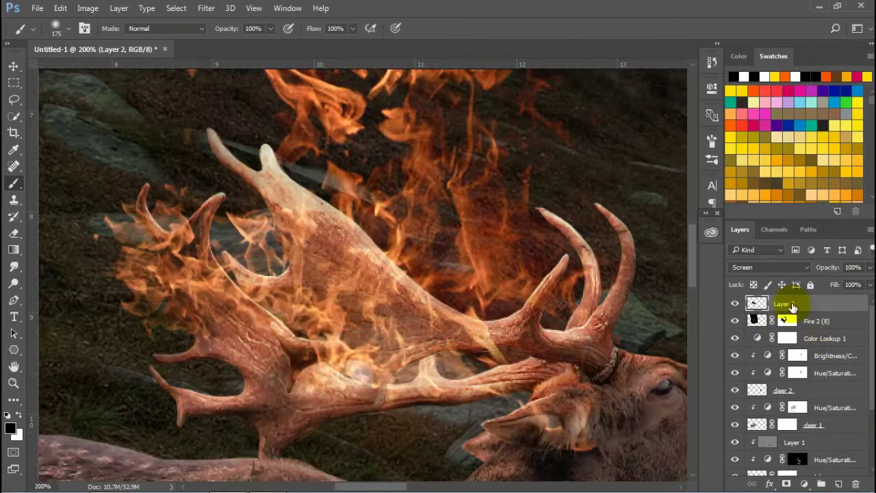
Brighten Layer 2's flames slightly with Levels, midtones to about 1.08
key("ctrl+l")
left_click_drag(586, 347, 595, 347)
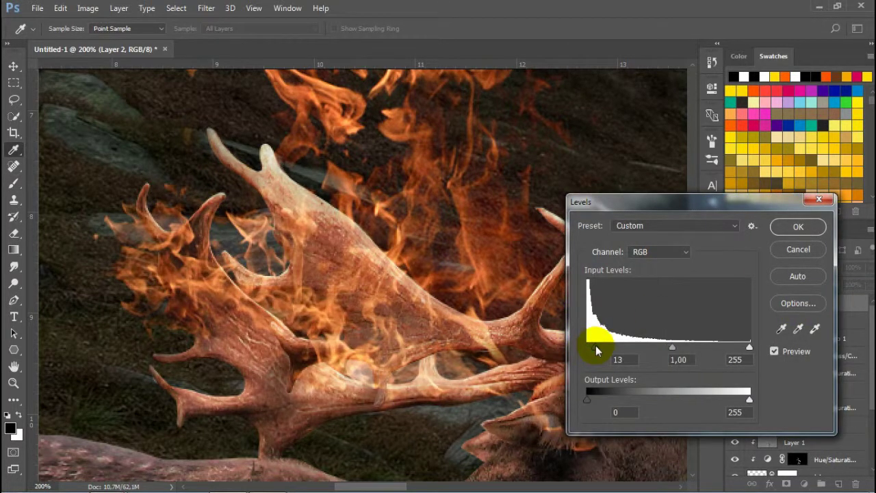
left_click_drag(669, 347, 665, 347)
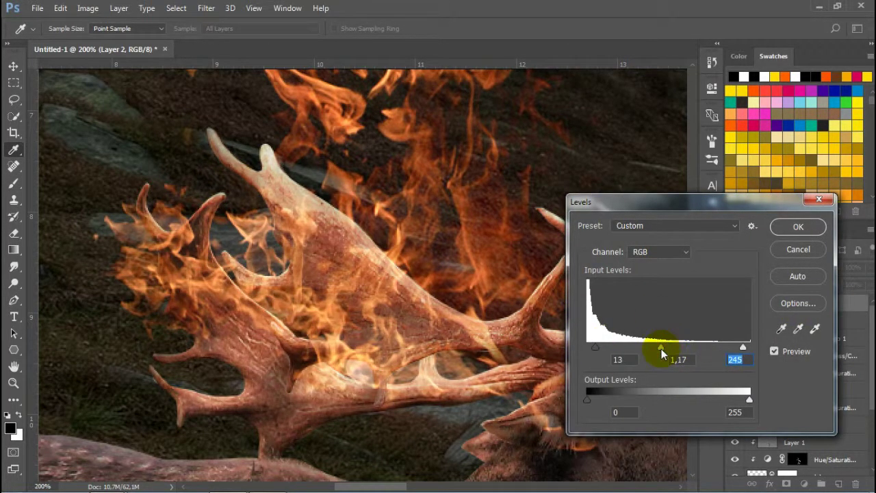
left_click(814, 228)
Mask Layer 2 and paint out flames covering the antler on both Layer 2 and Fire 2 masks
key("b")
left_click(787, 484)
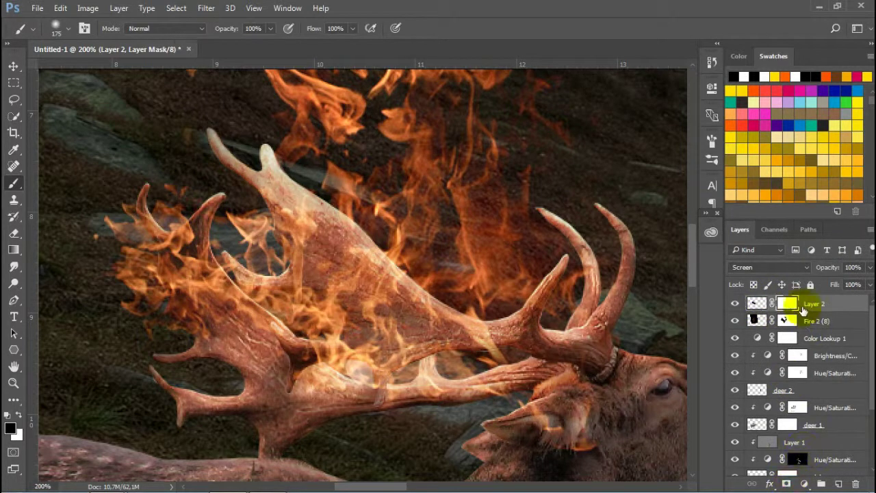
mouse_move(253, 264)
left_mouse_down()
mouse_move(280, 260)
mouse_move(339, 287)
mouse_move(352, 283)
mouse_move(390, 342)
mouse_move(312, 303)
mouse_move(428, 364)
mouse_move(577, 426)
left_mouse_up()
key("bracketleft")
key("bracketleft")
key("bracketleft")
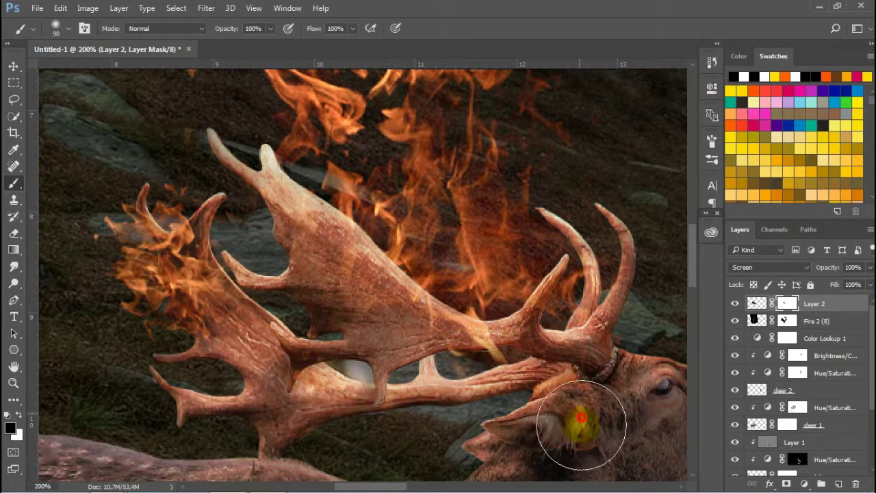
left_click(786, 320)
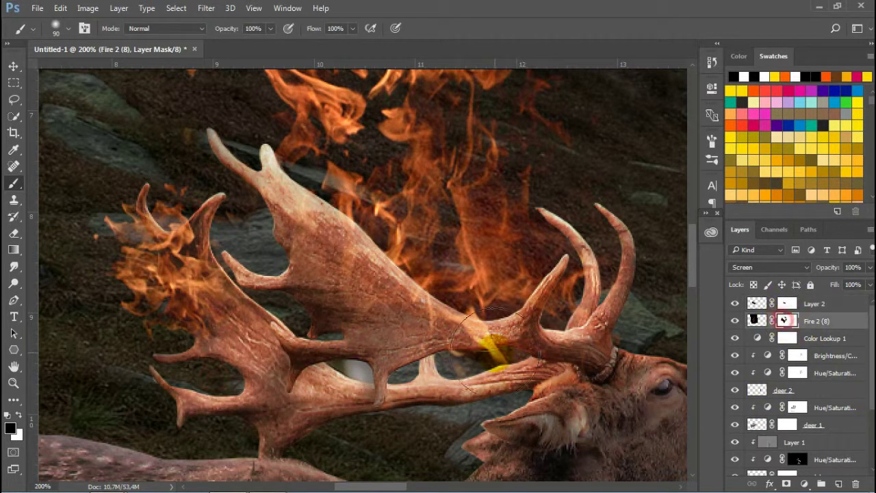
left_click_drag(497, 367, 340, 260)
key("bracketleft")
key("bracketleft")
key("bracketleft")
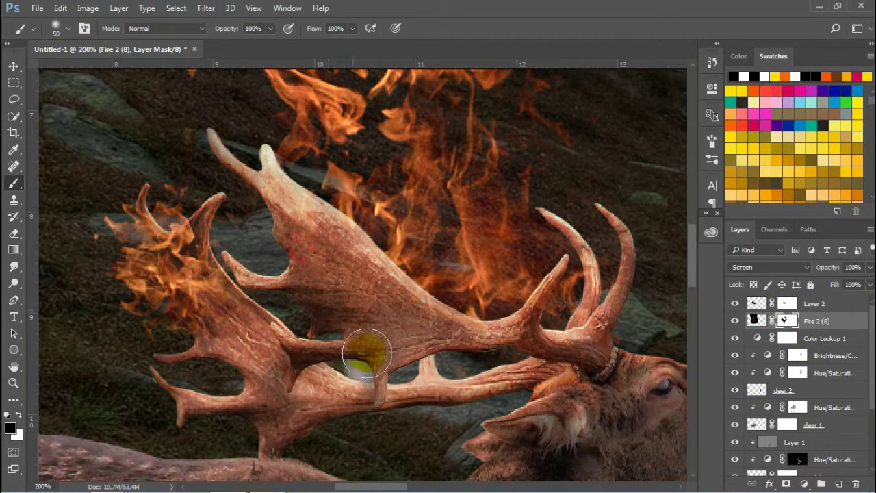
Refine Layer 2's mask along the antler tines, then duplicate the layer
left_click(784, 306)
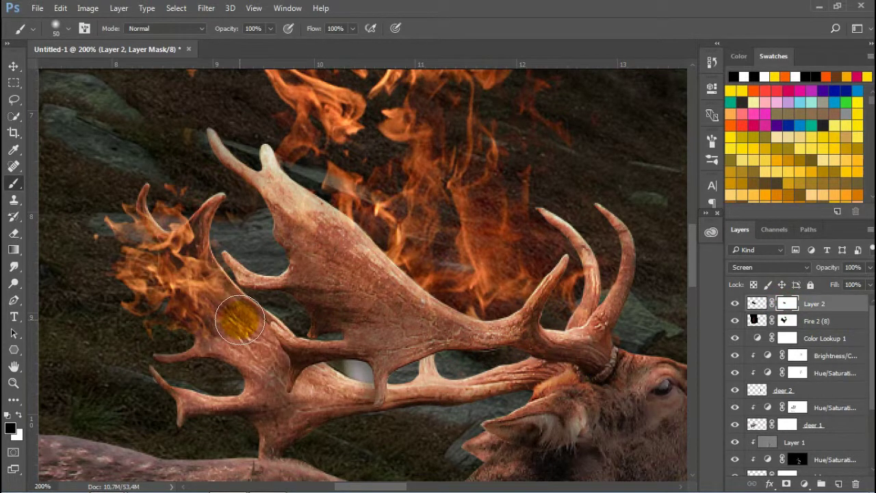
key("bracketleft")
mouse_move(210, 270)
left_mouse_down()
mouse_move(264, 307)
mouse_move(236, 326)
left_mouse_up()
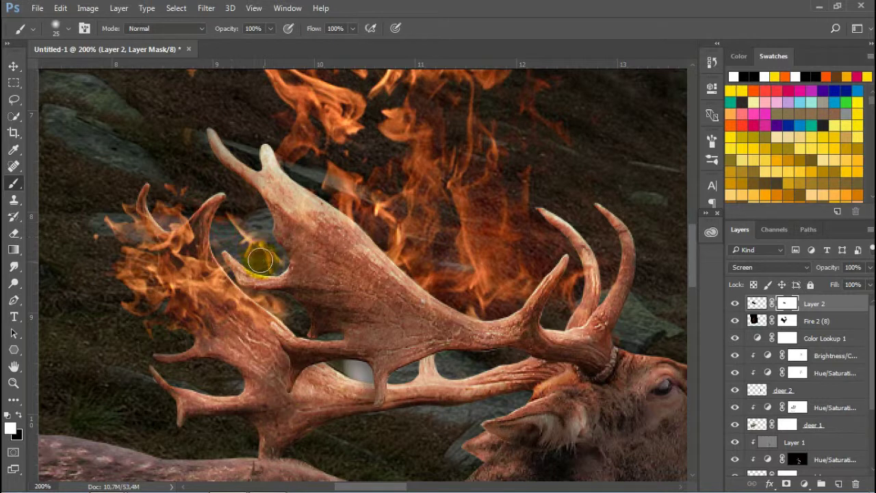
left_click_drag(320, 389, 327, 378)
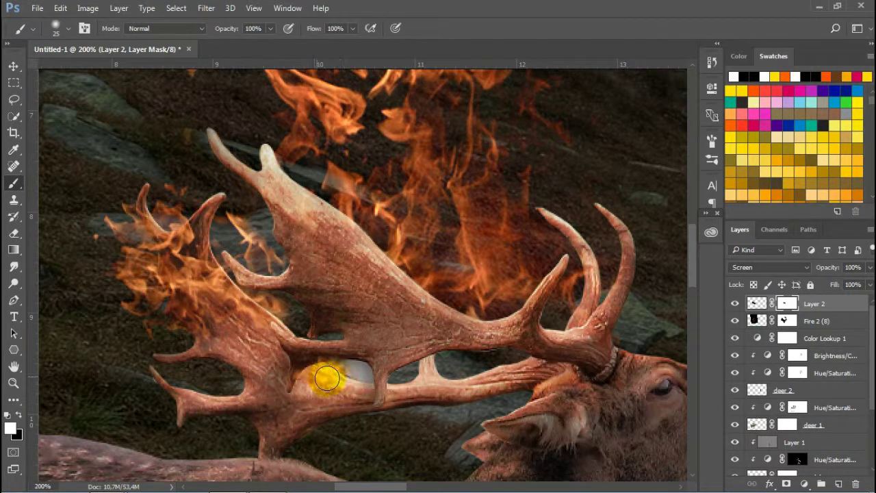
left_click_drag(436, 379, 538, 371)
key("ctrl+minus")
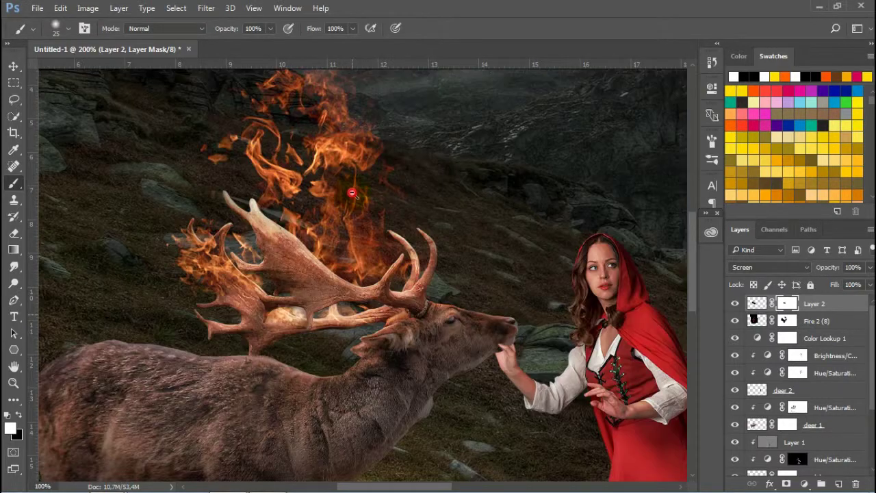
key("ctrl+minus")
key("ctrl+minus")
key("ctrl+j")
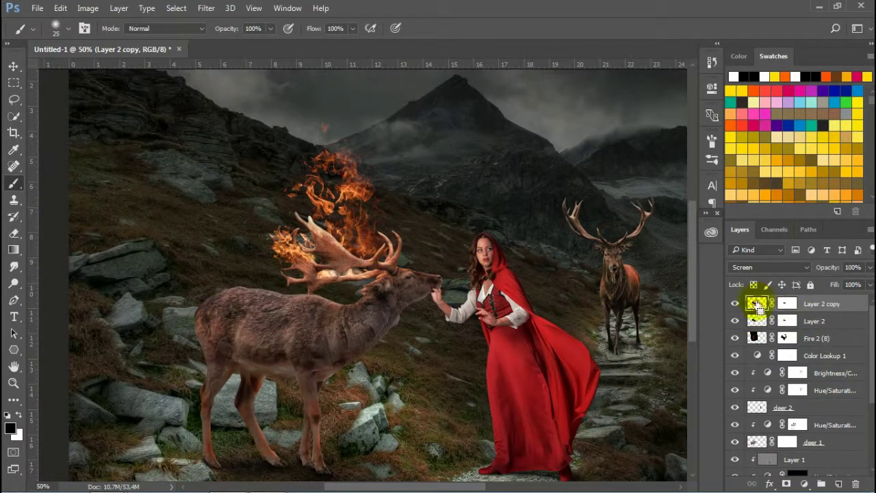
Rotate, scale down and move the flame copy toward the stag's right antler
key("ctrl+t")
mouse_move(445, 217)
left_mouse_down()
mouse_move(387, 284)
mouse_move(402, 252)
left_mouse_up()
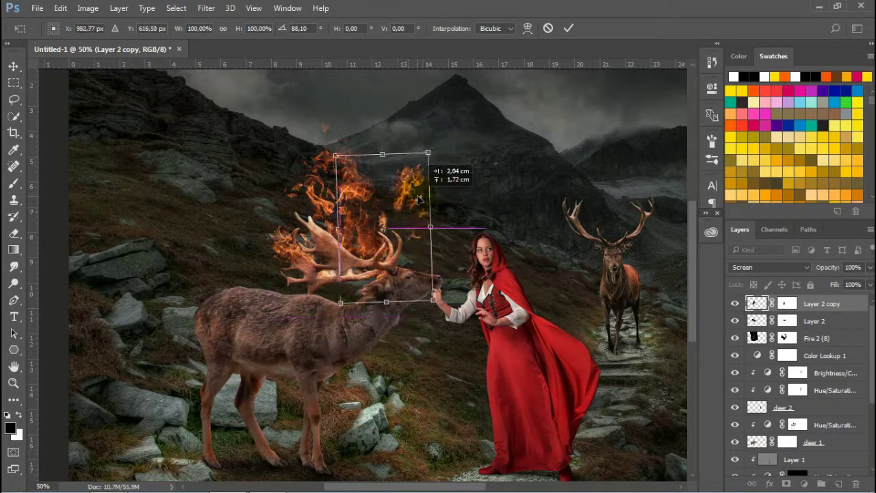
left_click_drag(416, 197, 414, 204)
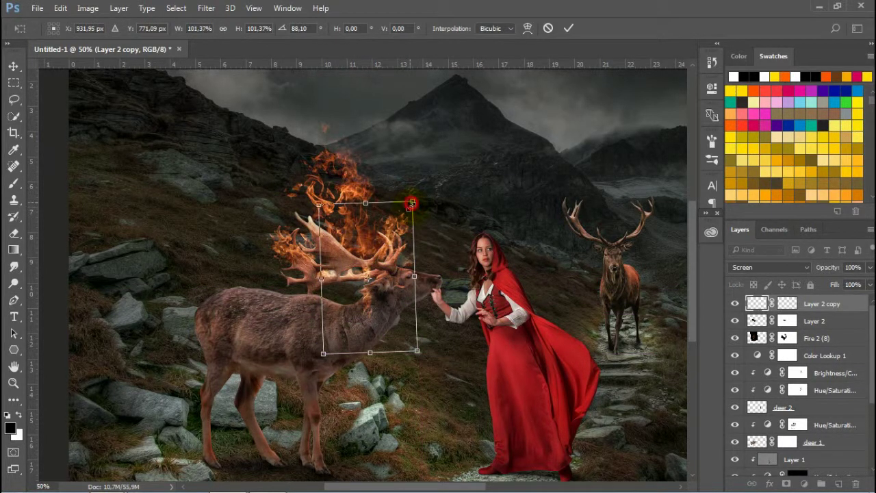
left_click_drag(404, 253, 411, 258)
left_click(568, 28)
left_click(402, 262, "ctrl")
scroll(446, 218, "down", 1)
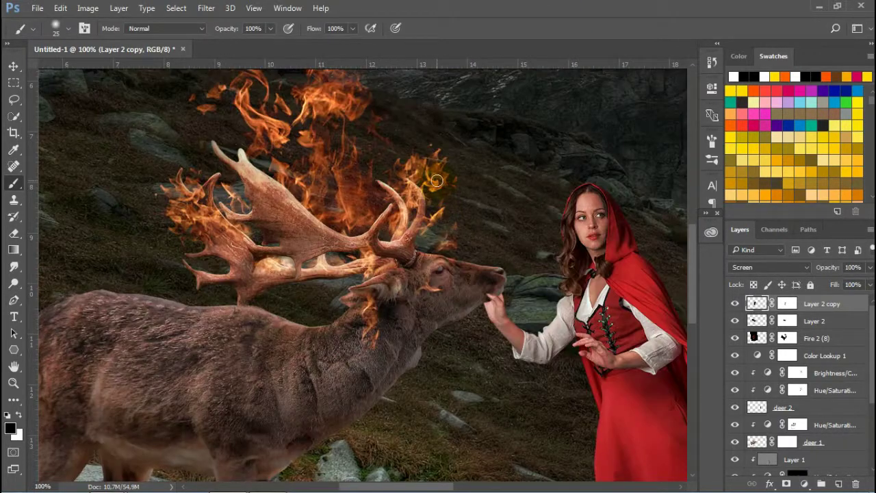
left_click(15, 69)
left_click_drag(427, 191, 414, 200)
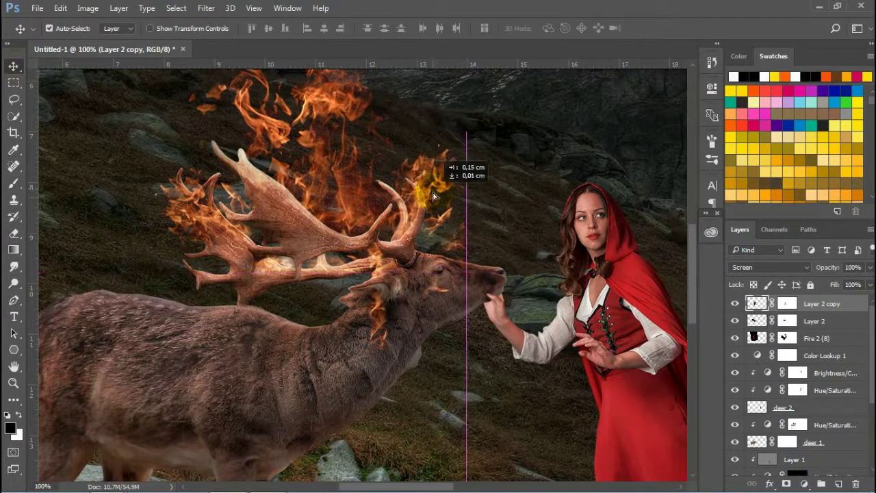
Flip the flame copy horizontally and shift it onto the right antler
key("ctrl+t")
right_click(419, 252)
left_click(452, 449)
left_click_drag(398, 267, 475, 253)
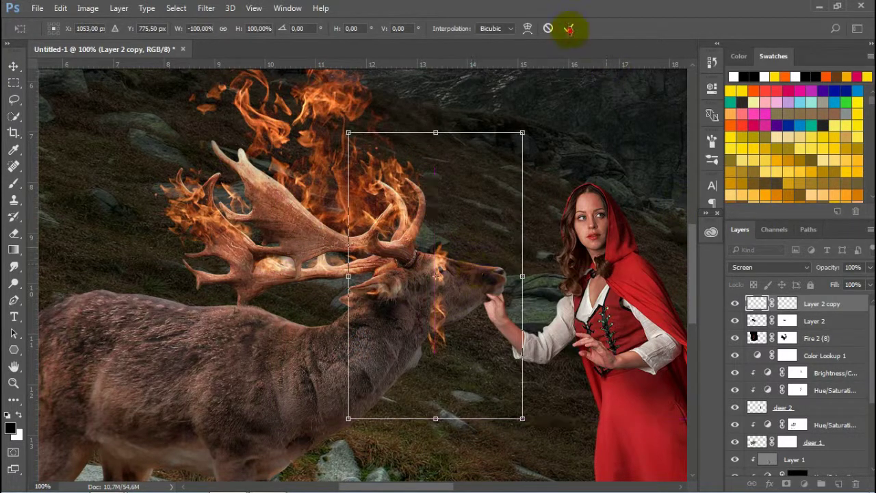
left_click(568, 28)
Select the flame copy's mask and set the brush to paint white
left_click(786, 303)
key("b")
key("x")
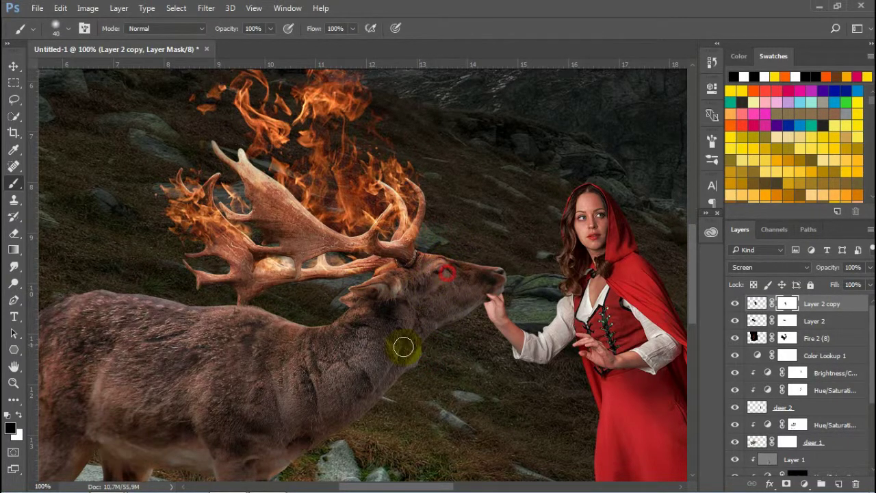
scroll(346, 167, "down", 1)
scroll(416, 219, "down", 1)
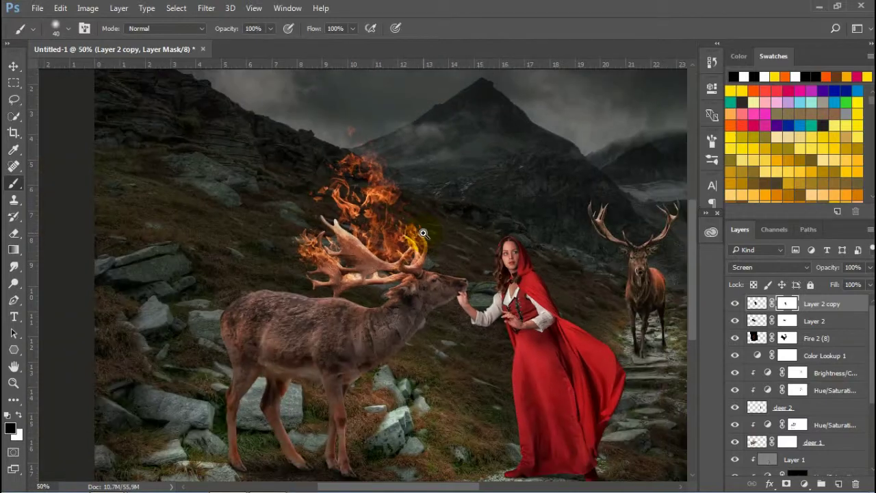
Drag a new flame photo from the PHOTO MANIPULATION folder into Photoshop
left_click(226, 418)
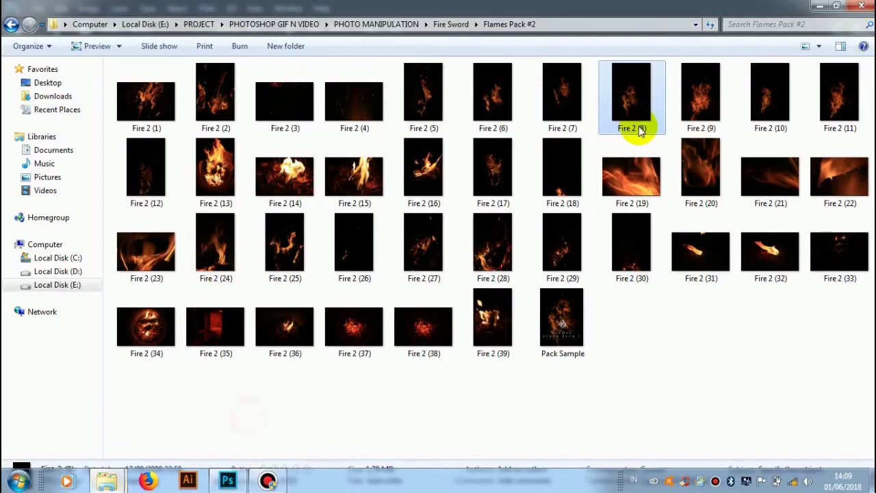
left_click(448, 24)
left_click(383, 24)
double_click(455, 193)
left_click_drag(489, 98, 476, 154)
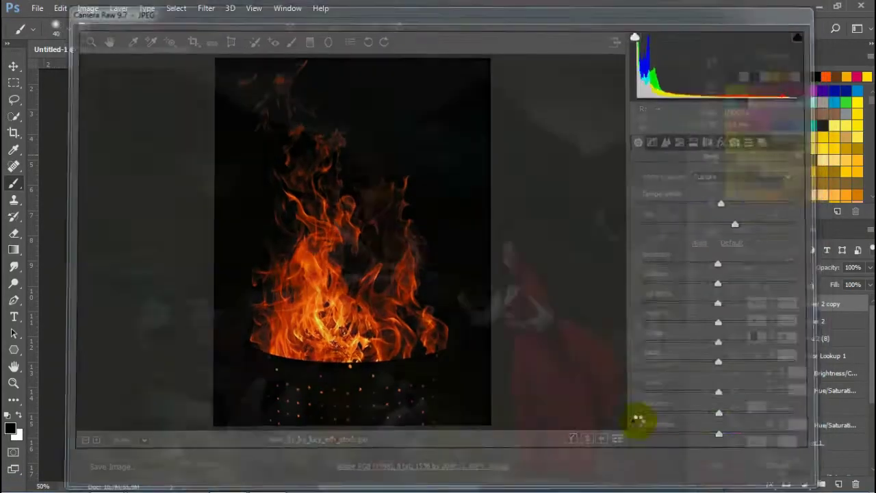
Place the flame_01 image, blend it in Screen mode and rasterize it
left_click(719, 467)
left_click(440, 28)
left_click(770, 266)
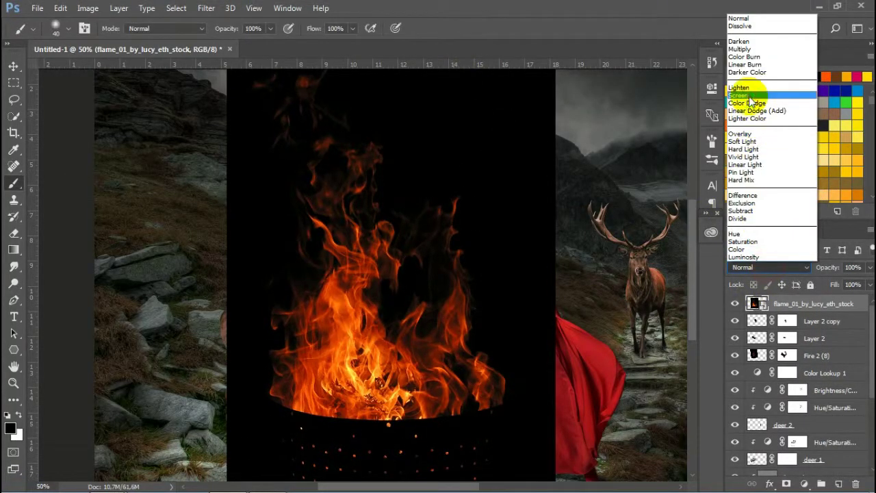
left_click(743, 89)
right_click(780, 303)
left_click(561, 308)
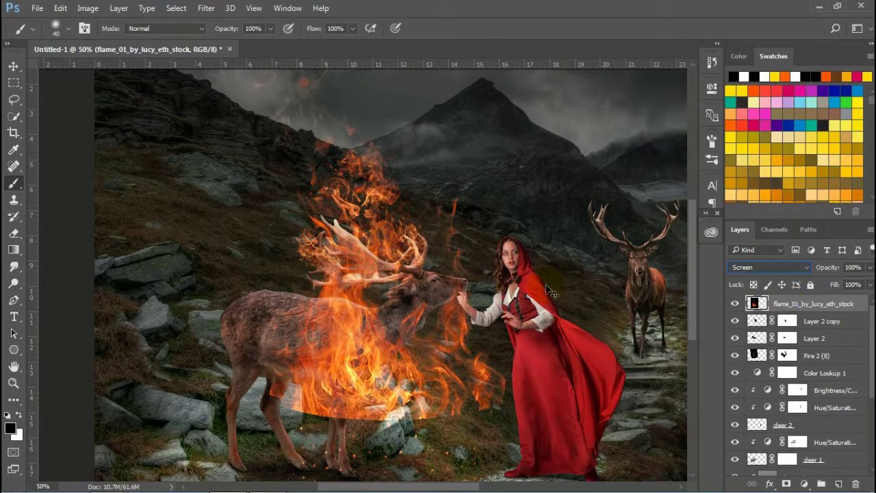
Move and scale the new flame onto the distant stag's antlers
key("ctrl+t")
key("ctrl+minus")
left_click_drag(325, 236, 487, 137)
left_click_drag(563, 98, 457, 257)
left_click_drag(416, 320, 490, 206)
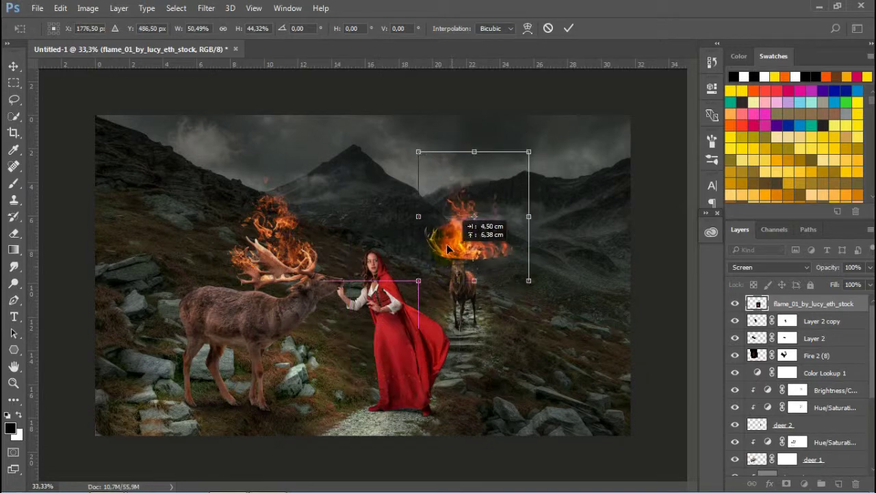
left_click(568, 28)
key("b")
scroll(497, 201, "up", 2)
scroll(297, 149, "up", 2)
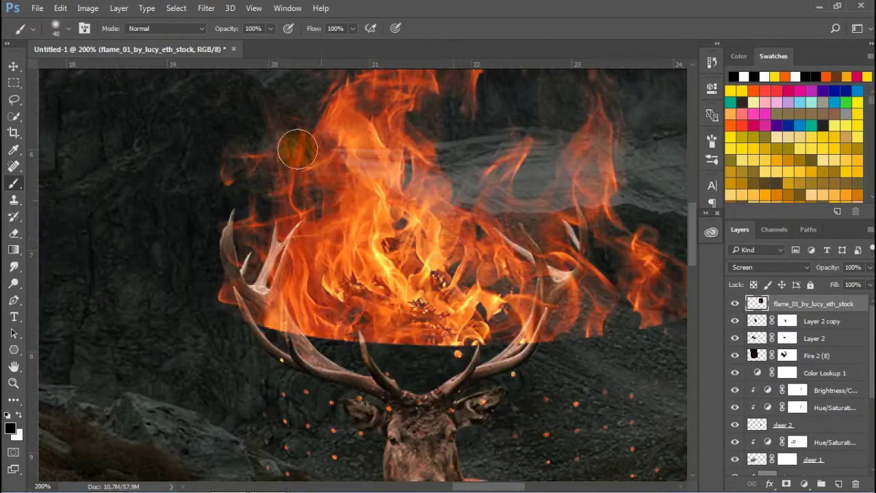
left_click(13, 66)
left_click_drag(438, 232, 469, 258)
scroll(512, 329, "down", 2)
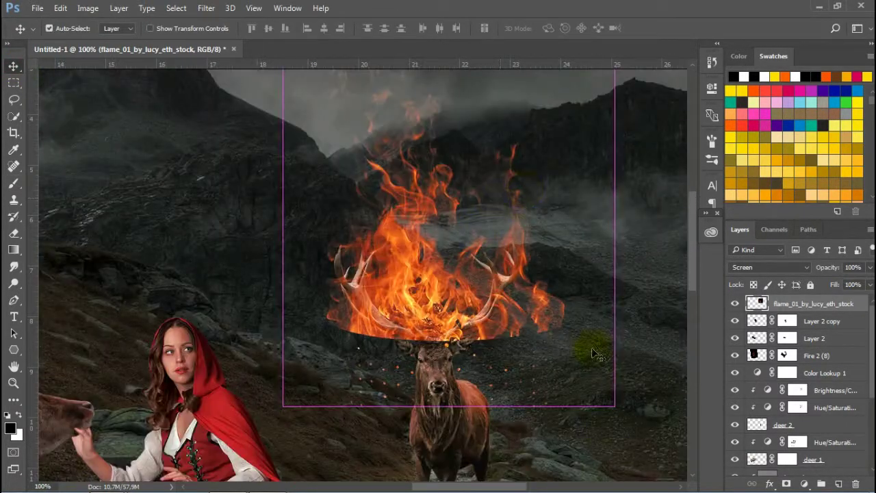
Scale the flame to about 57%, lower it and rotate it to follow the antlers
key("ctrl+t")
left_click_drag(614, 405, 475, 260)
mouse_move(385, 174)
left_mouse_down()
mouse_move(436, 312)
mouse_move(419, 301)
left_mouse_up()
left_click_drag(547, 141, 549, 203)
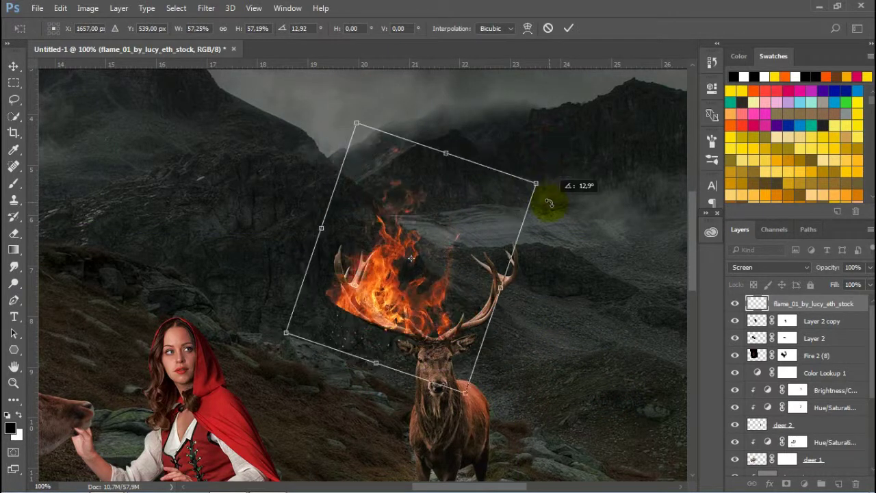
left_click(568, 28)
Mask the flame and hide its glow along the antler's lower edge
left_click(784, 484)
left_click_drag(284, 121, 534, 424)
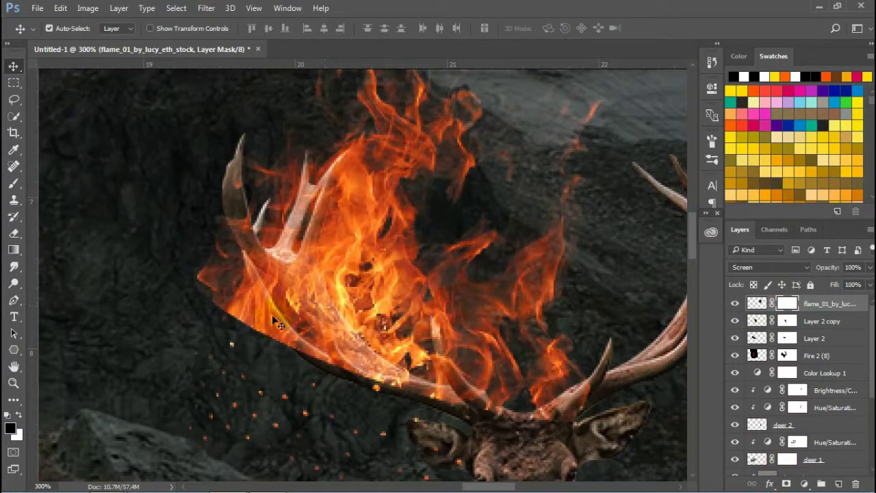
key("b")
left_click(207, 282)
left_click_drag(208, 282, 360, 413)
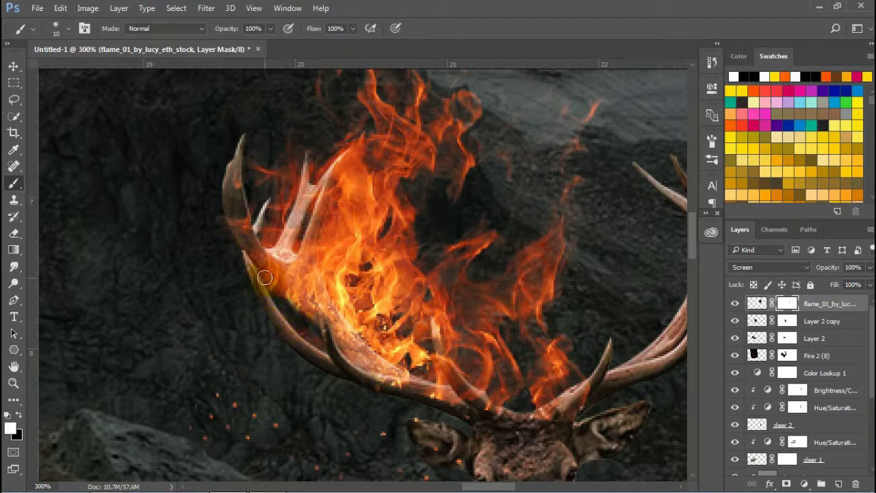
left_click_drag(291, 329, 279, 300)
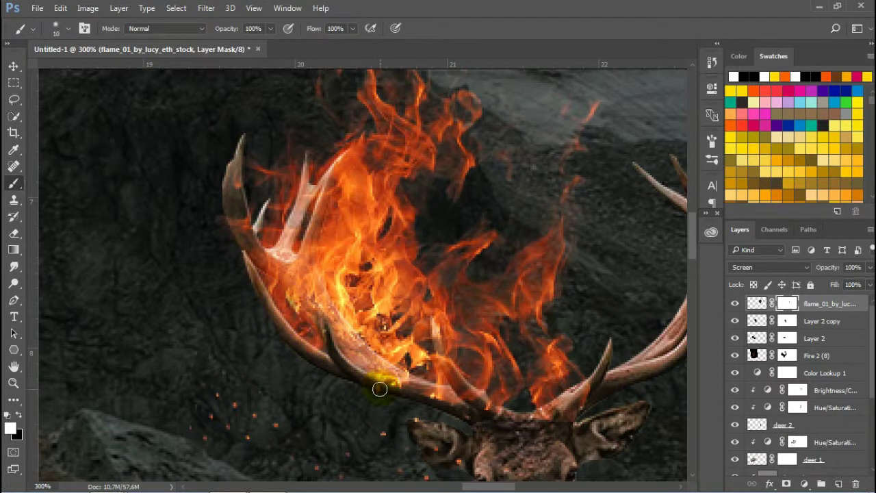
left_click_drag(381, 406, 397, 350)
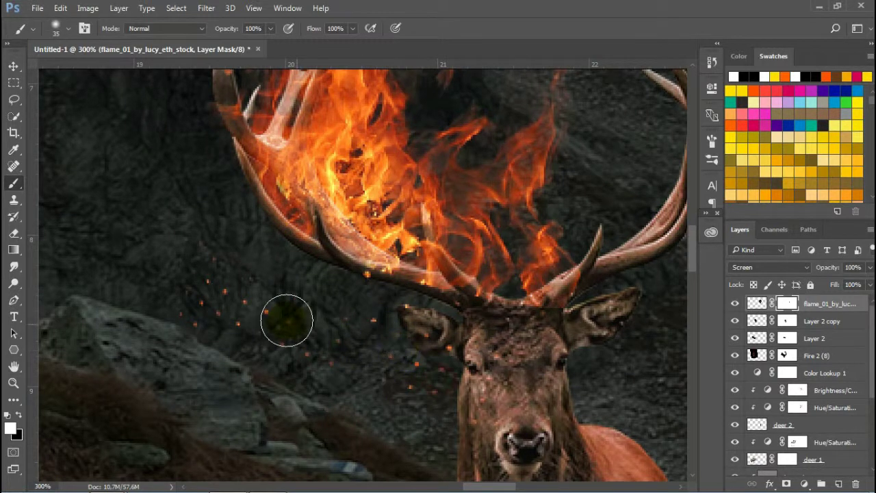
Paint away remaining flame glow on the stag's ears and antler base
key("x")
left_click_drag(438, 308, 463, 296)
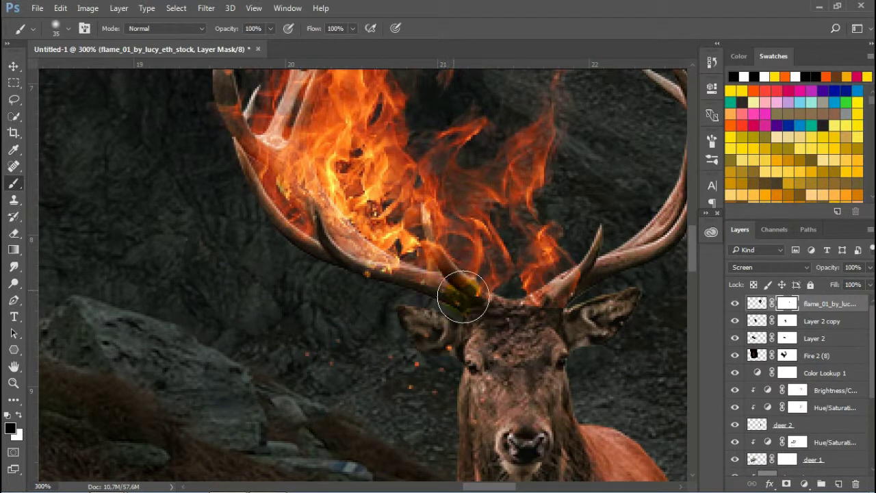
left_click_drag(567, 312, 595, 286)
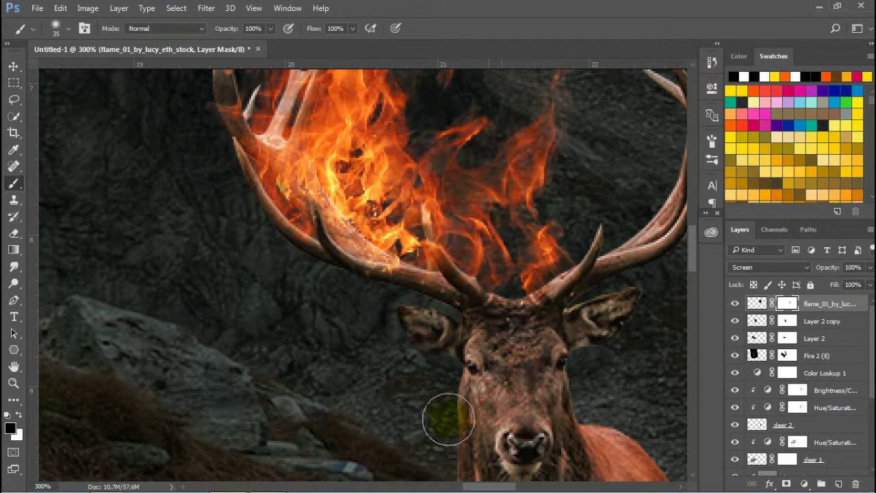
key("ctrl+minus")
scroll(469, 146, "up", 3)
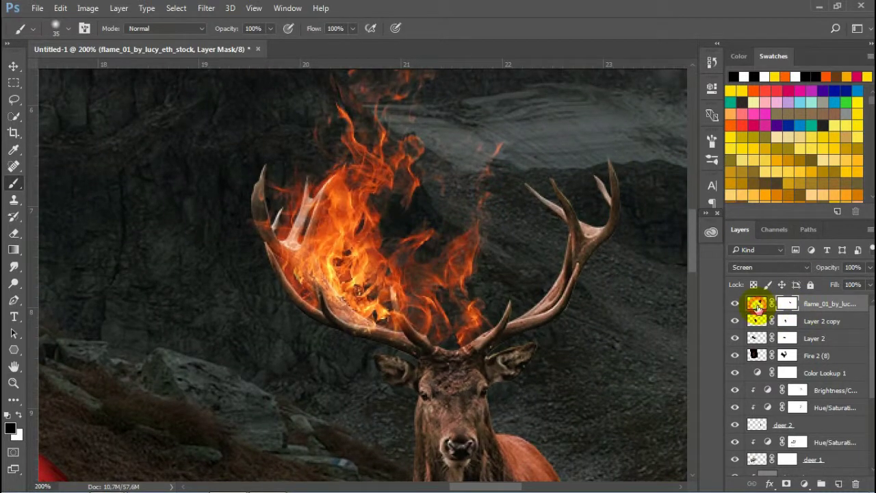
Duplicate the flame, flip it horizontally and move it onto the right antler
left_click(756, 304)
key("ctrl+j")
key("ctrl+t")
right_click(434, 253)
left_click(479, 449)
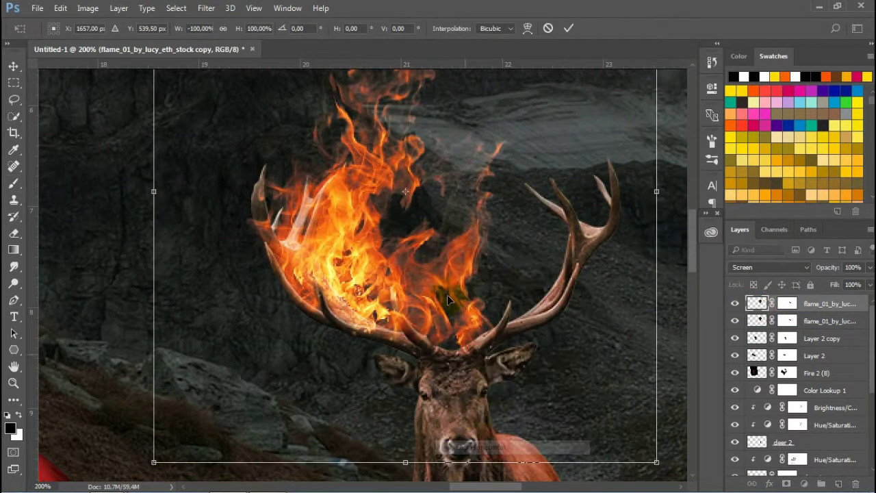
left_click_drag(501, 254, 531, 248)
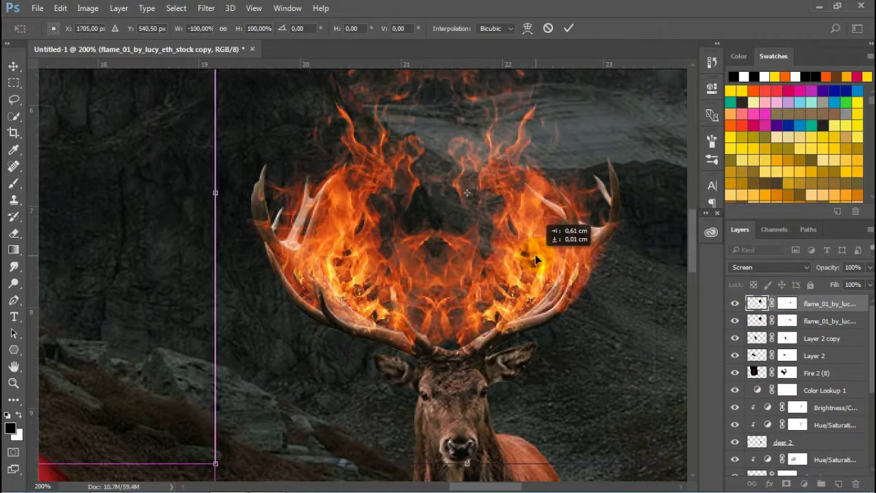
left_click(568, 28)
Add a new empty layer for the fire glow above the flames
key("b")
key("ctrl+minus")
key("ctrl+minus")
left_click_drag(393, 286, 469, 279)
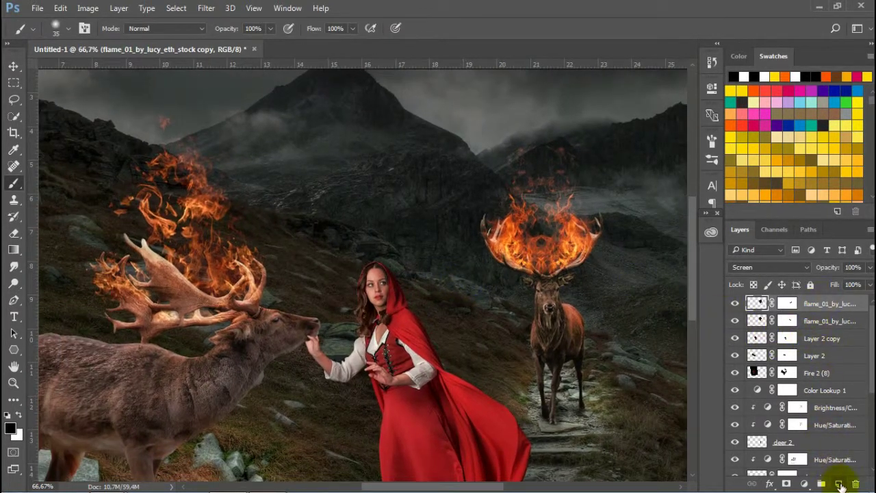
left_click(839, 483)
left_click(797, 267)
Set Layer 3 to Overlay and paint yellow over the near stag's antlers with a large brush
left_click(767, 141)
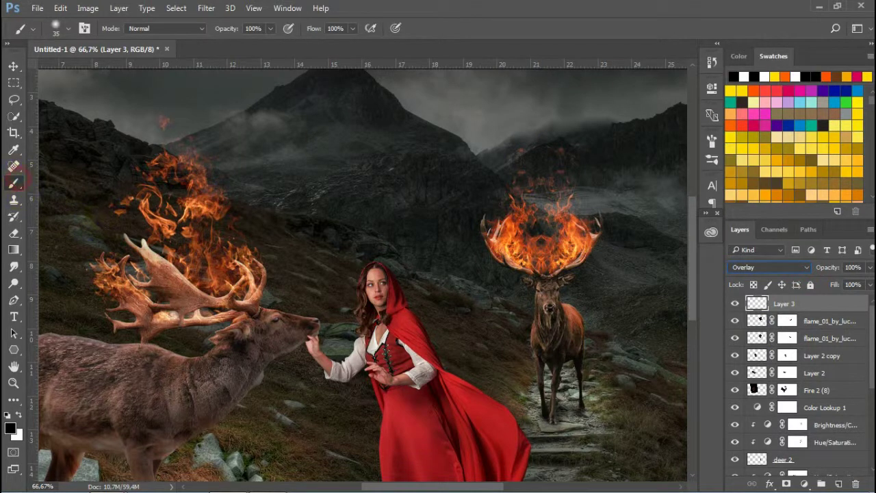
left_click(747, 147)
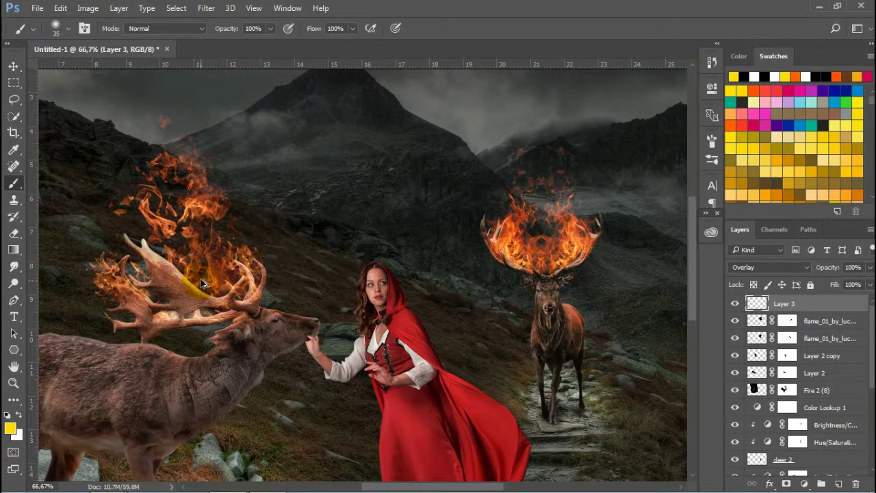
key("bracketright")
key("bracketright")
key("bracketright")
left_click_drag(180, 244, 186, 254)
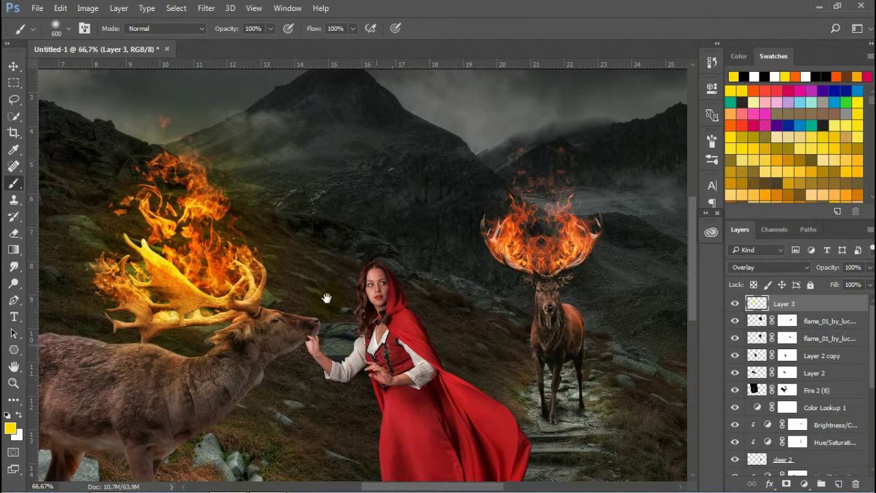
left_click_drag(326, 297, 458, 305)
Try Soft Light, settle on Overlay, and lower the glow layer's opacity to 45%
left_click(777, 267)
left_click(759, 102)
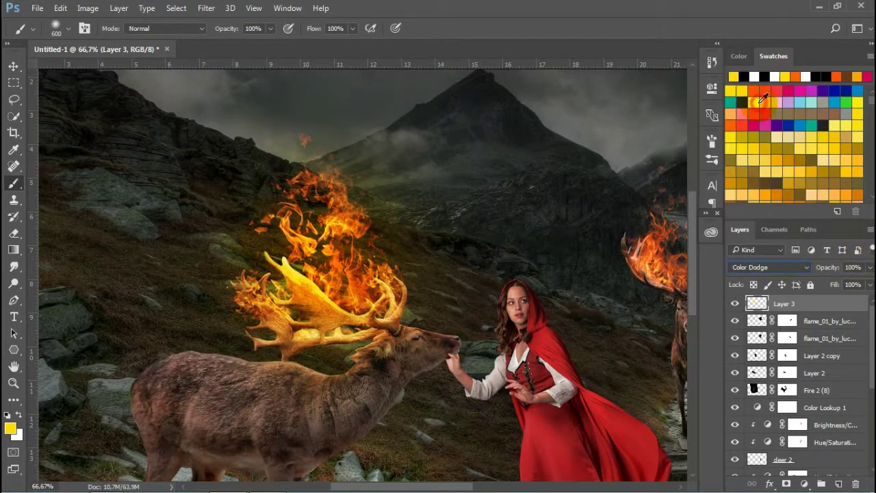
left_click(804, 265)
left_click(759, 140)
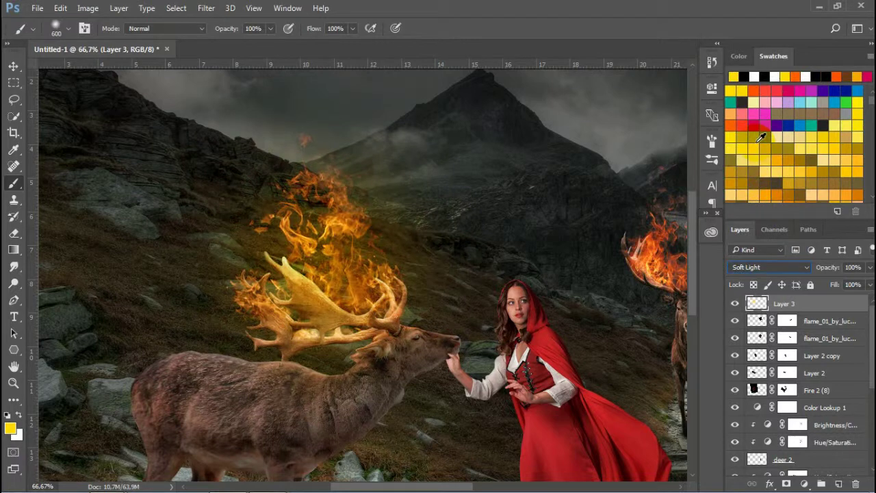
left_click(770, 267)
key("Escape")
left_click(769, 267)
left_click(758, 131)
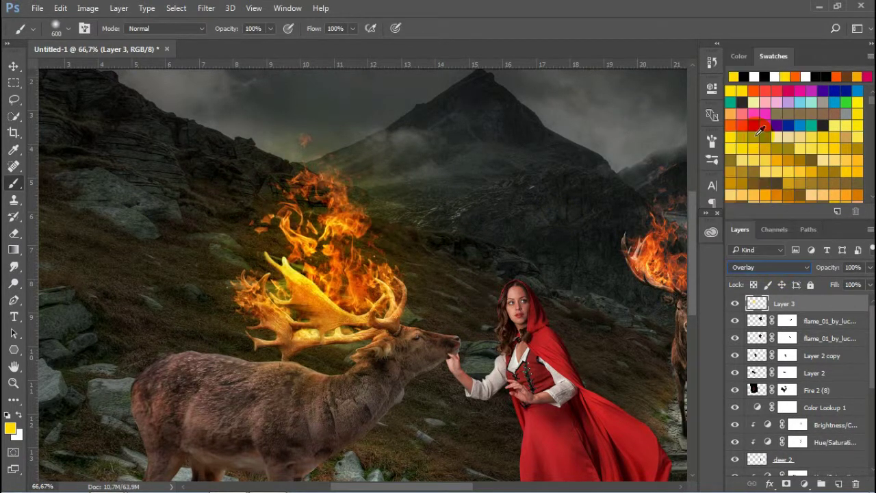
left_click_drag(840, 285, 835, 284)
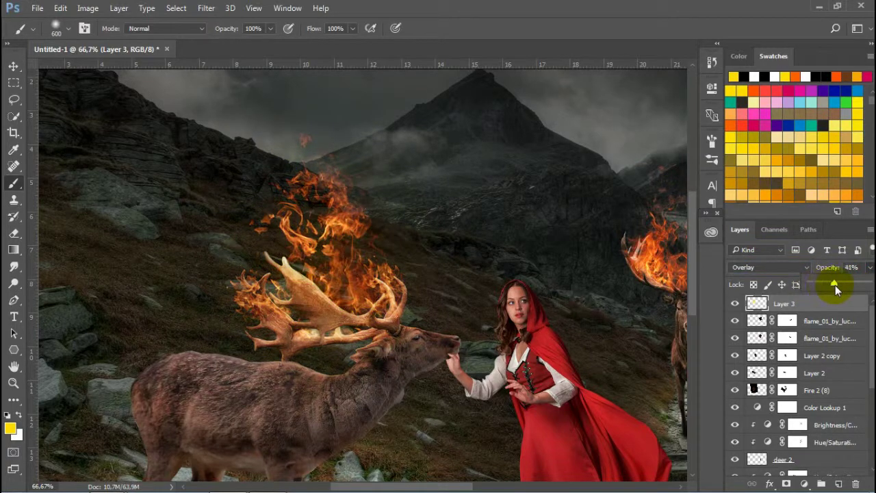
left_click_drag(452, 335, 362, 316)
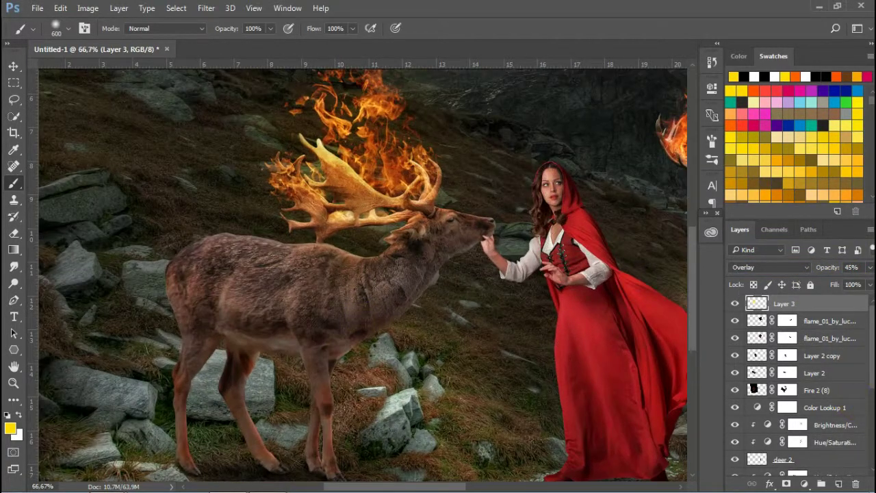
Add a new layer above the model layer and clip it to her
scroll(807, 383, "down", 3)
scroll(808, 383, "down", 2)
left_click(831, 403)
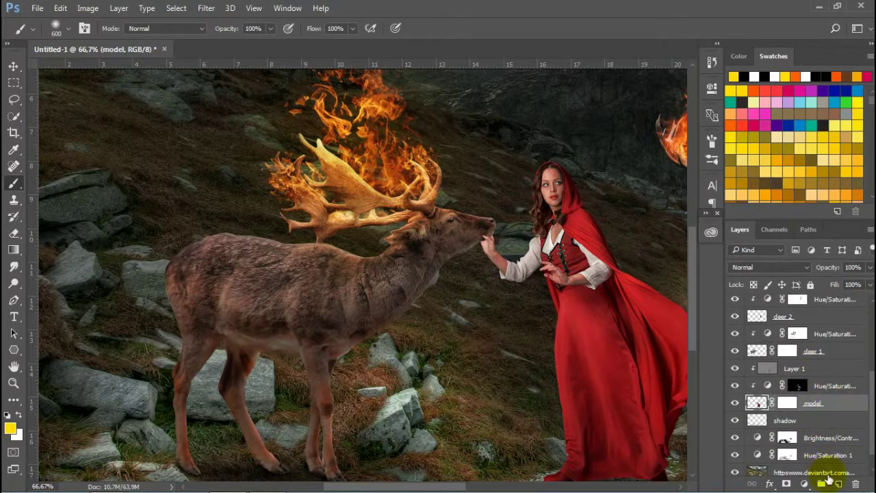
left_click(838, 483)
left_click(772, 411, "alt")
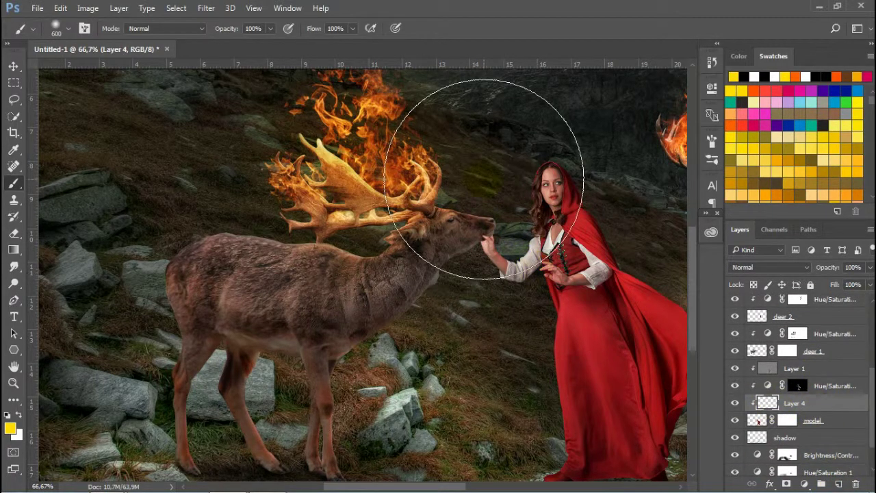
left_click(528, 176)
key("ctrl+z")
Pick brown as the paint colour and set the clipped layer to Color Dodge
scroll(514, 222, "up", 1)
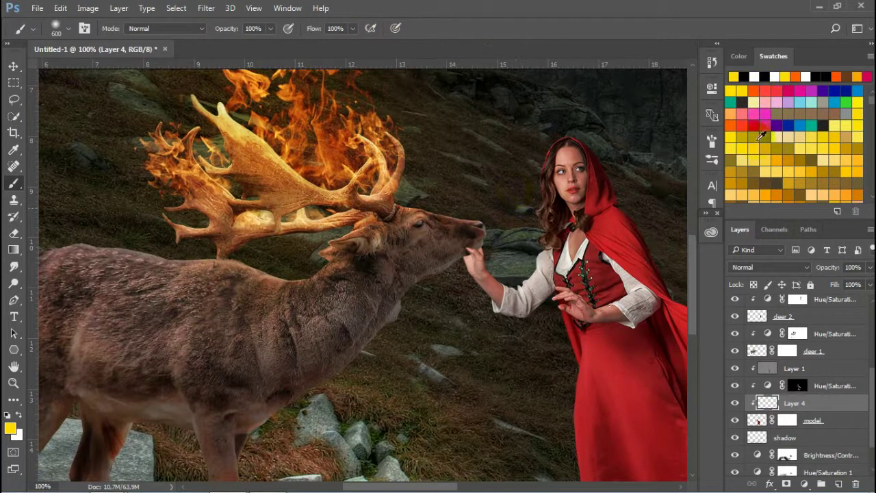
left_click(794, 114)
left_click(767, 267)
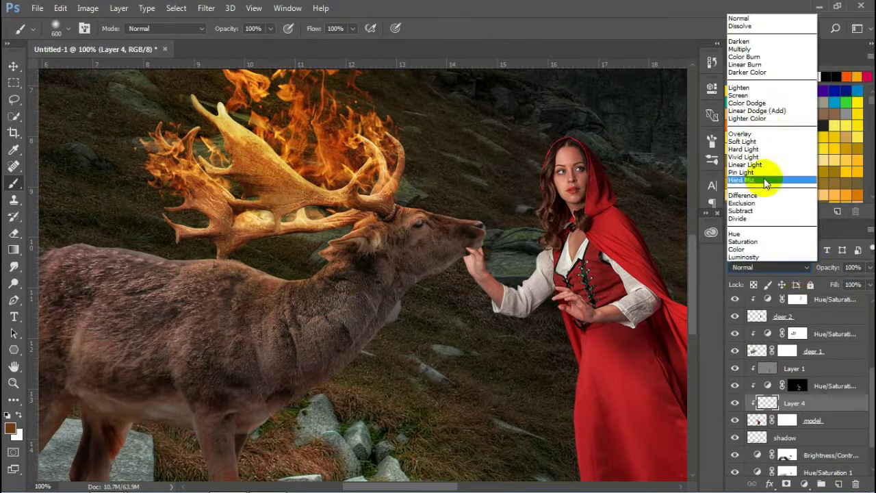
left_click(765, 105)
left_click(536, 194)
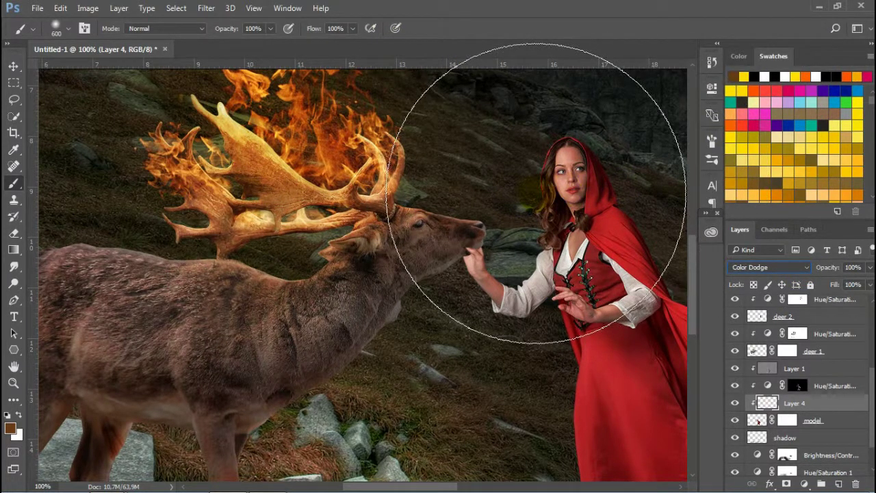
left_click(538, 316)
key("ctrl+z")
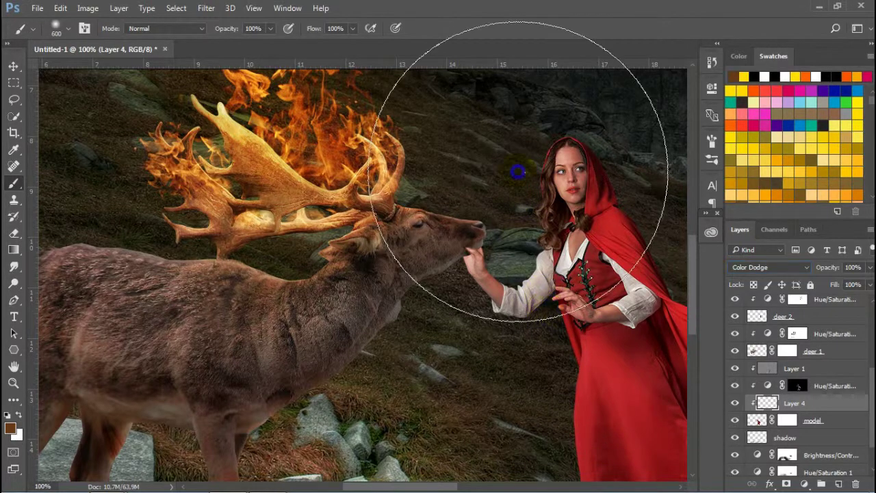
Set the brush to 56 px at 25% opacity
right_click(523, 173)
left_click_drag(653, 205, 588, 203)
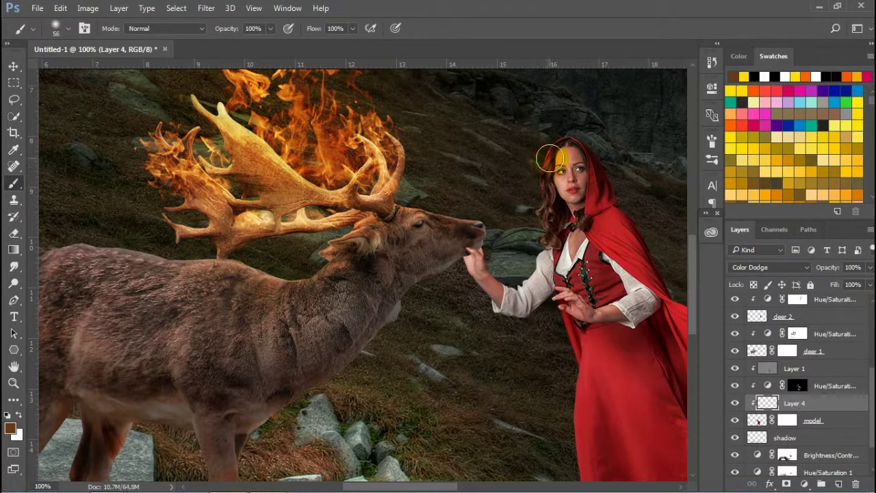
scroll(550, 221, "up", 1)
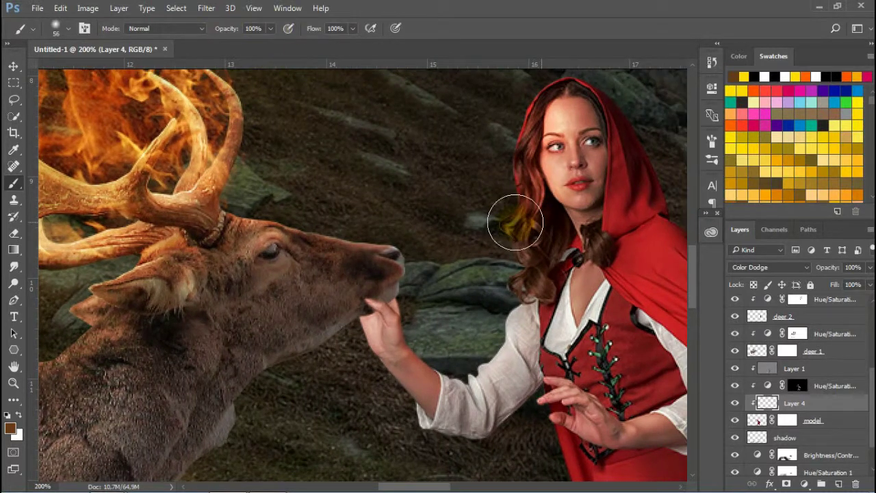
left_click(271, 28)
left_click(221, 52)
Paint glow over her hair, blouse, sleeve, vest and near her foot
left_click_drag(551, 104, 558, 234)
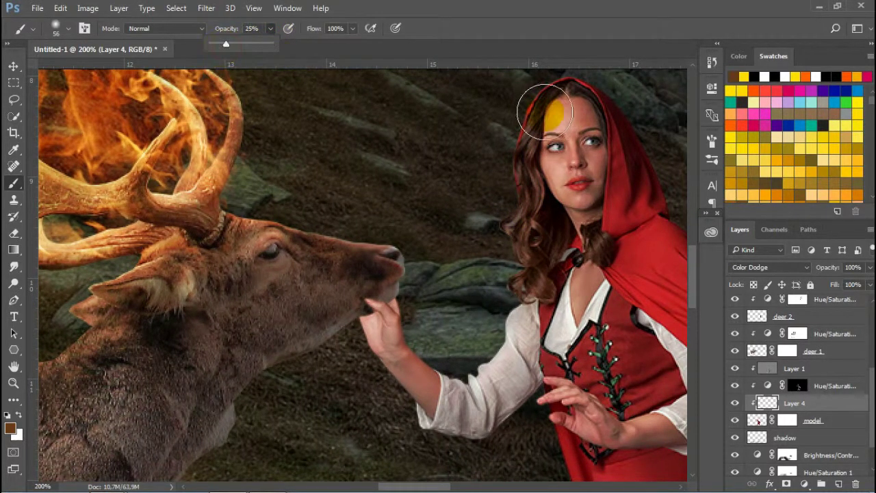
mouse_move(542, 258)
left_mouse_down()
mouse_move(518, 303)
mouse_move(488, 195)
mouse_move(512, 194)
left_mouse_up()
mouse_move(556, 258)
left_mouse_down()
mouse_move(541, 342)
mouse_move(524, 236)
left_mouse_up()
mouse_move(416, 205)
left_mouse_down()
mouse_move(405, 215)
mouse_move(483, 234)
mouse_move(488, 190)
mouse_move(399, 217)
left_mouse_up()
mouse_move(523, 205)
left_mouse_down()
mouse_move(557, 250)
mouse_move(539, 316)
mouse_move(469, 298)
mouse_move(450, 311)
left_mouse_up()
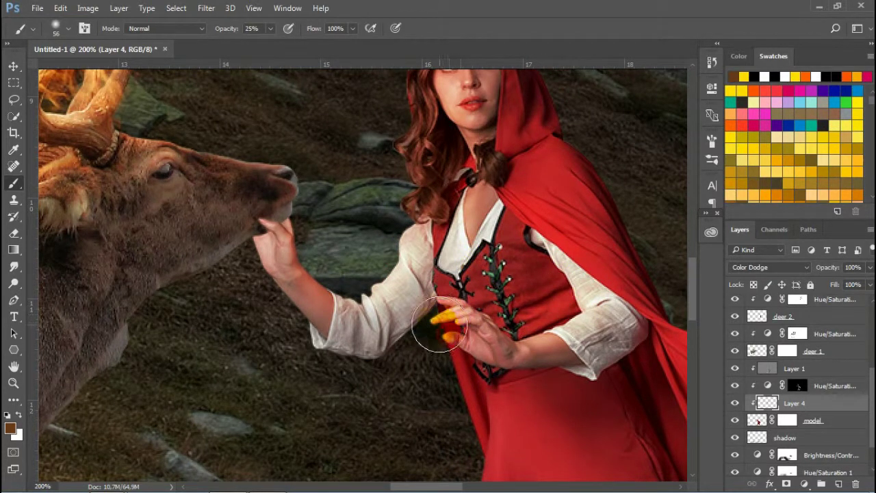
scroll(452, 296, "down", 3)
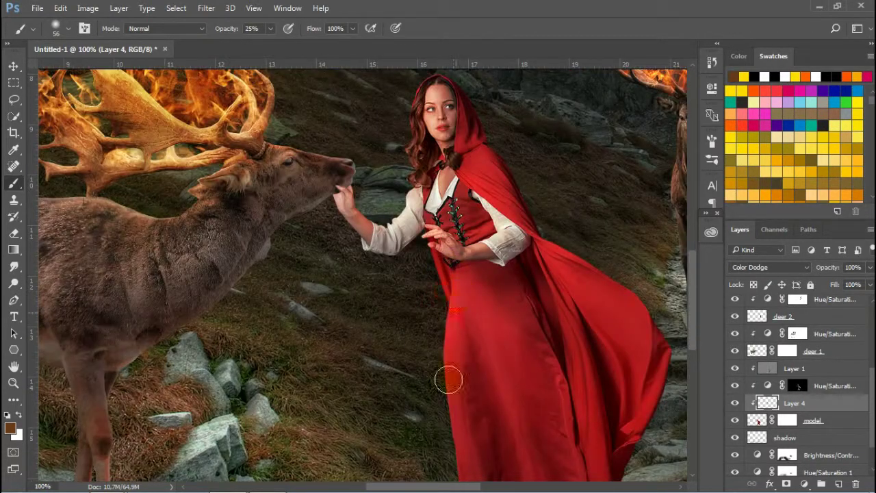
scroll(464, 294, "down", 3)
left_click(426, 460)
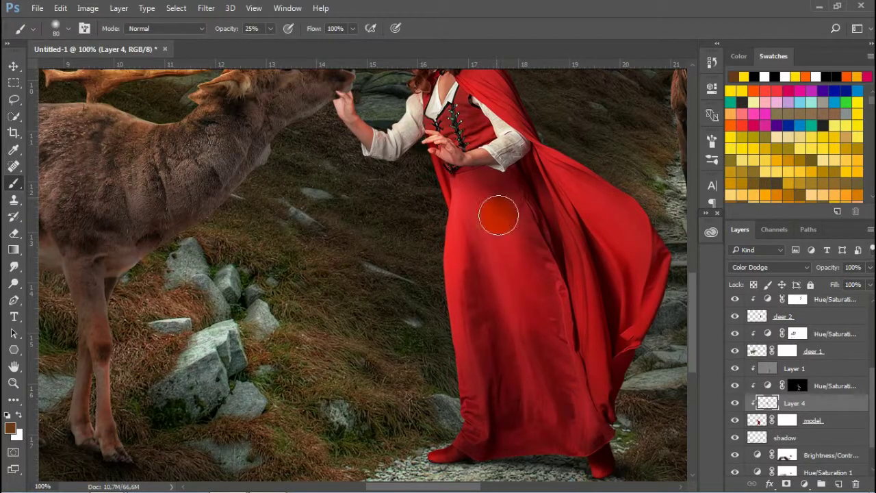
Zoom in and paint glow on her face, hood edge, neck, sleeve and cape
left_click_drag(498, 232, 506, 369)
key("ctrl+plus")
left_click_drag(445, 206, 463, 201)
key("bracketleft")
key("bracketleft")
key("bracketleft")
left_click_drag(479, 157, 490, 185)
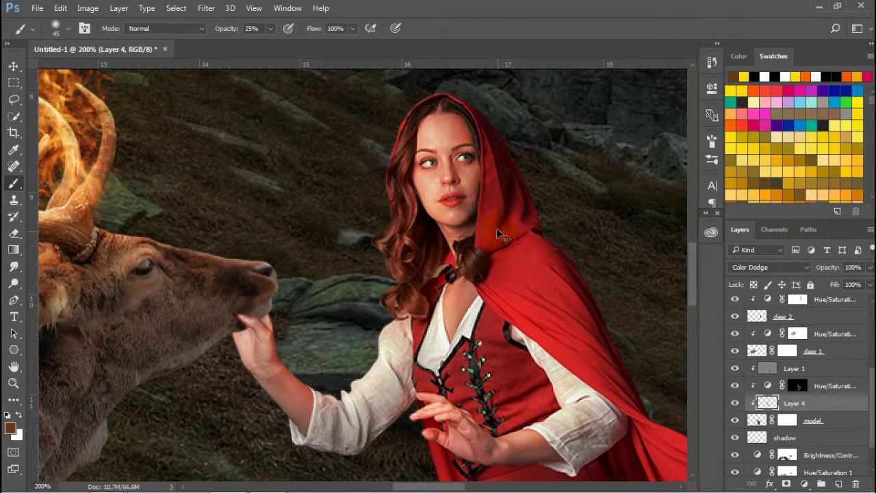
mouse_move(450, 127)
left_mouse_down()
mouse_move(419, 144)
mouse_move(453, 218)
left_mouse_up()
left_click_drag(479, 160, 461, 223)
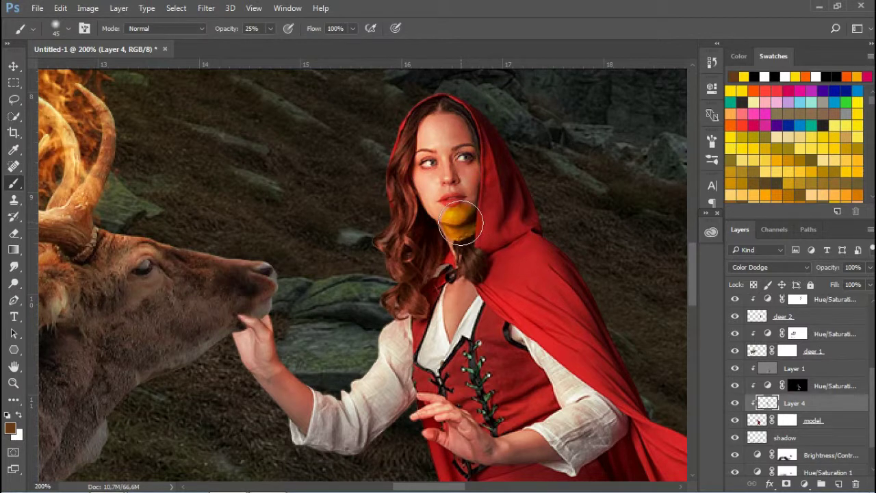
mouse_move(475, 176)
left_mouse_down()
mouse_move(445, 270)
mouse_move(450, 303)
mouse_move(426, 348)
mouse_move(518, 429)
mouse_move(544, 372)
mouse_move(584, 363)
left_mouse_up()
left_click(584, 362, "ctrl+alt")
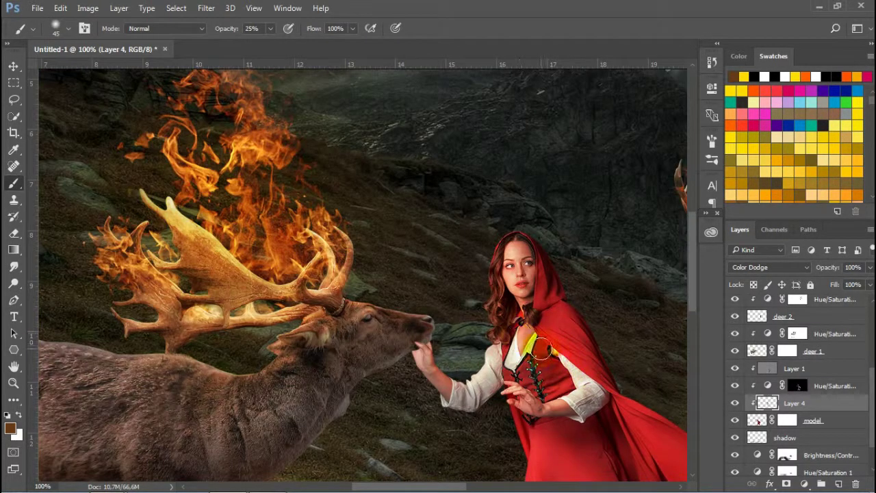
Add a new layer clipped to the deer 1 layer
left_click_drag(480, 251, 574, 160)
left_click(821, 351)
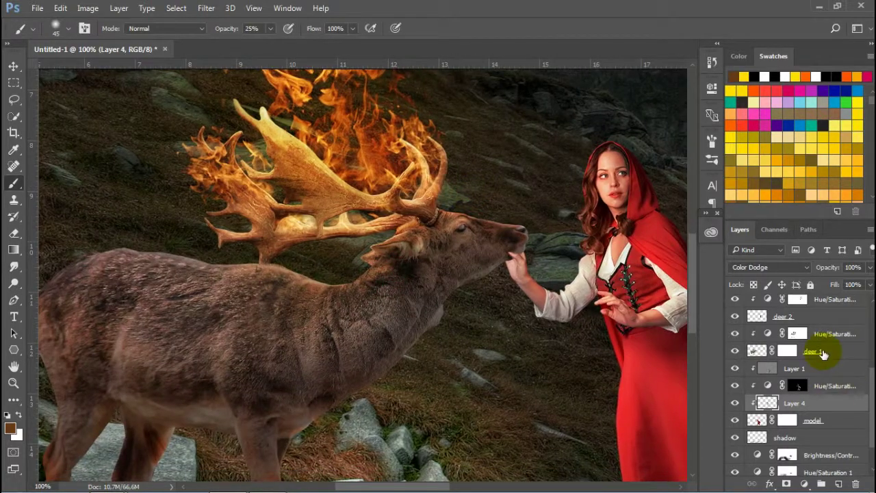
left_click(836, 481)
key("ctrl+alt+g")
Pick red and set the clipped deer 1 glow layer to Color Dodge
mouse_move(313, 274)
left_mouse_down()
mouse_move(442, 255)
mouse_move(253, 235)
left_mouse_up()
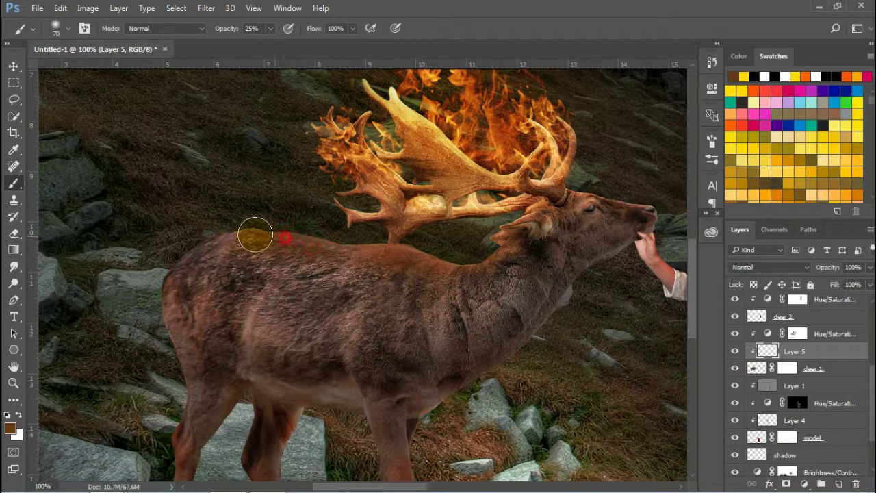
left_click(735, 351)
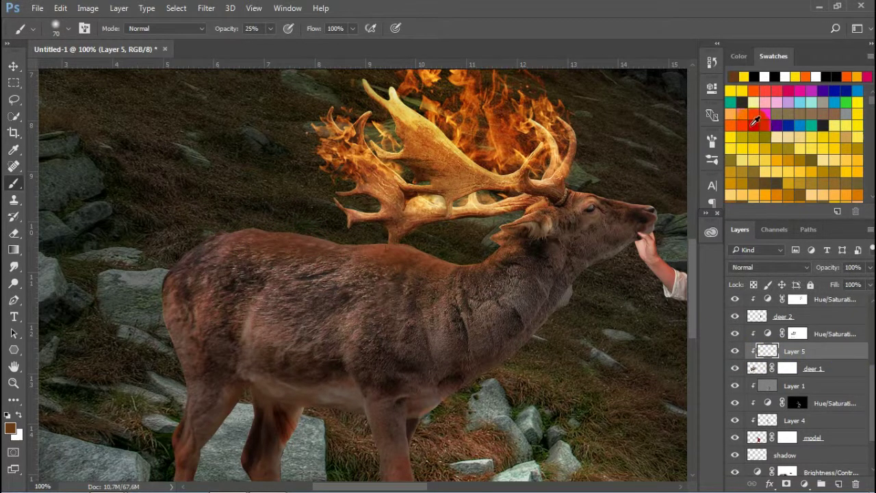
left_click(753, 123)
left_click(776, 266)
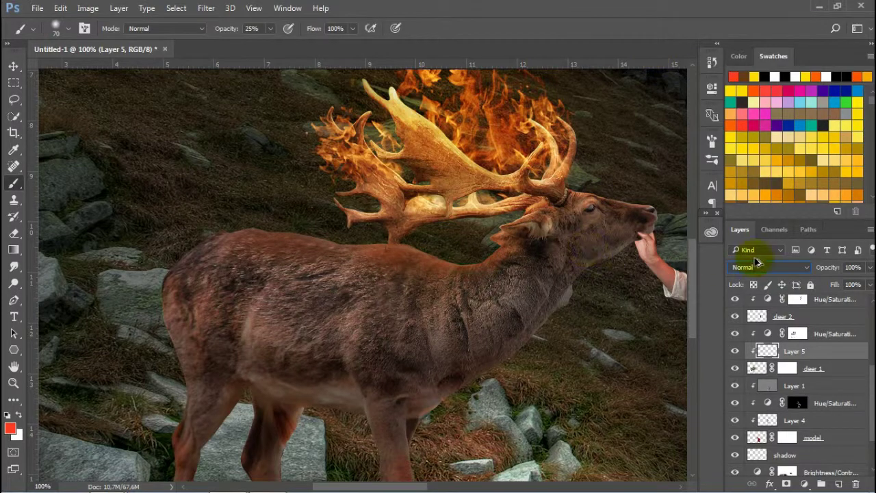
left_click(767, 267)
left_click(759, 88)
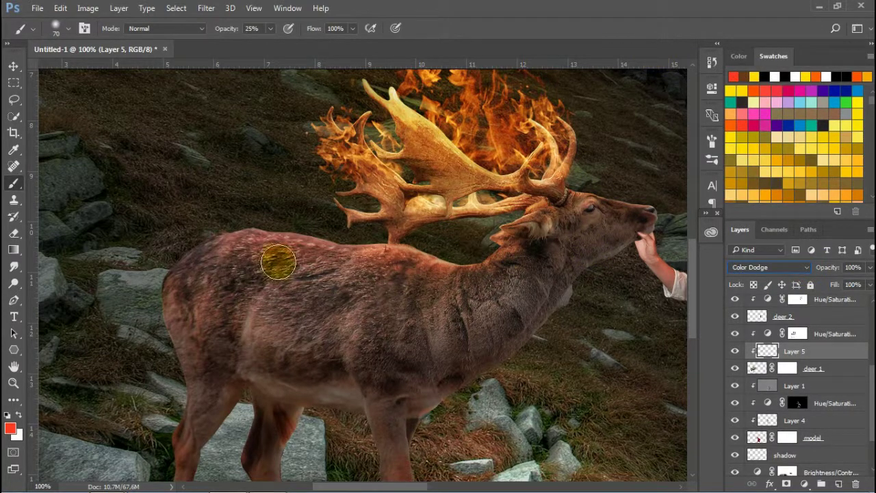
Lower the glow layer's opacity to 27% and switch the paint colour to yellow
scroll(281, 294, "down", 2)
scroll(248, 331, "down", 2)
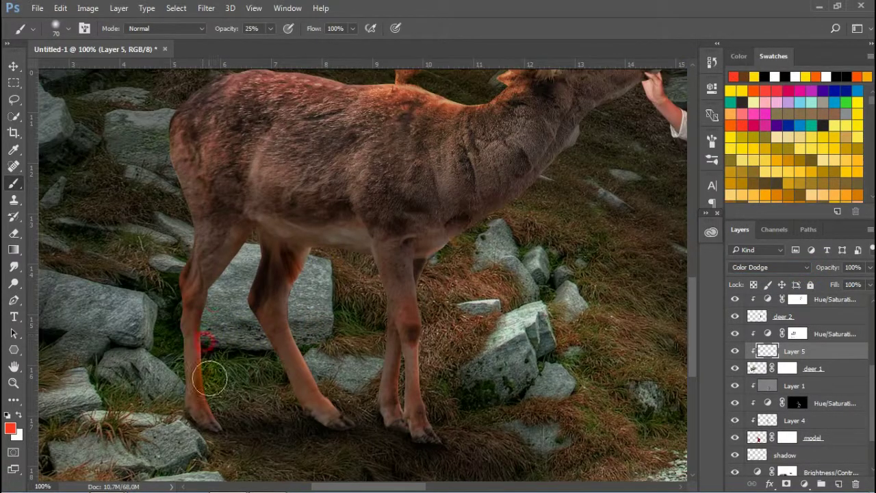
scroll(428, 293, "up", 3)
scroll(411, 253, "right", 2)
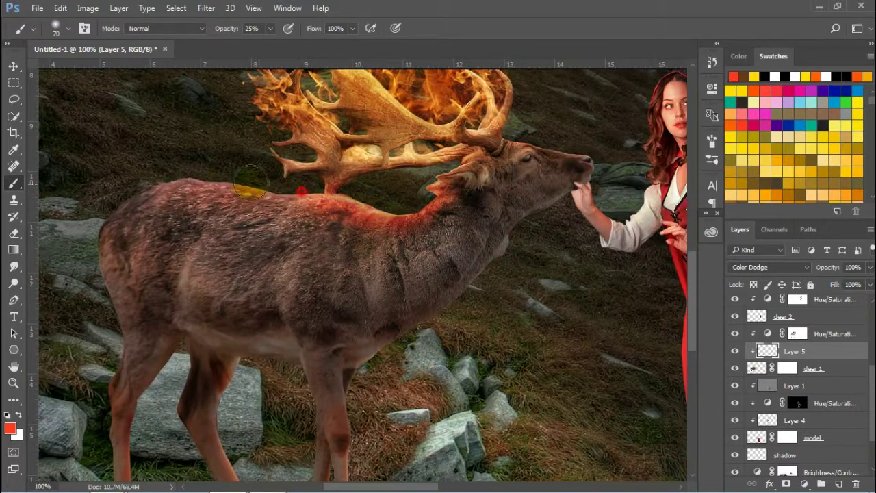
left_click(870, 267)
left_click(826, 283)
left_click(752, 143)
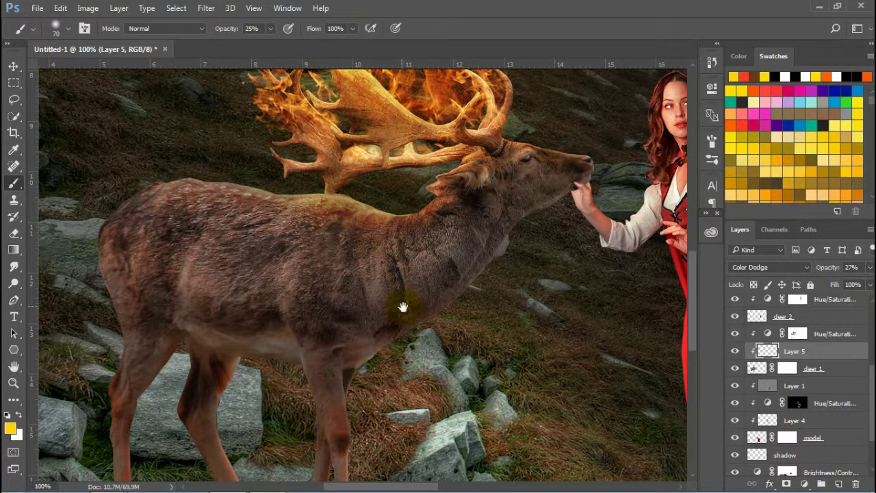
Zoom out and add a new layer clipped to the deer 2 layer
scroll(399, 280, "down", 3)
scroll(399, 280, "left", 2)
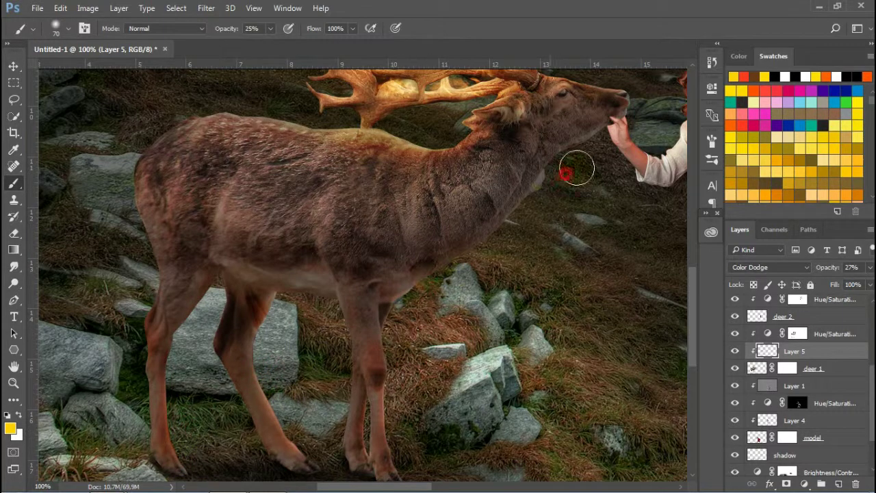
key("ctrl+minus")
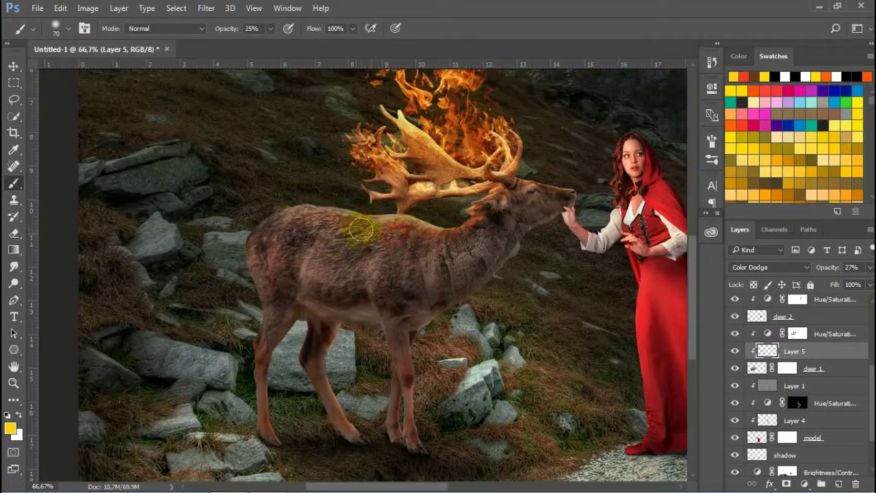
key("ctrl+minus")
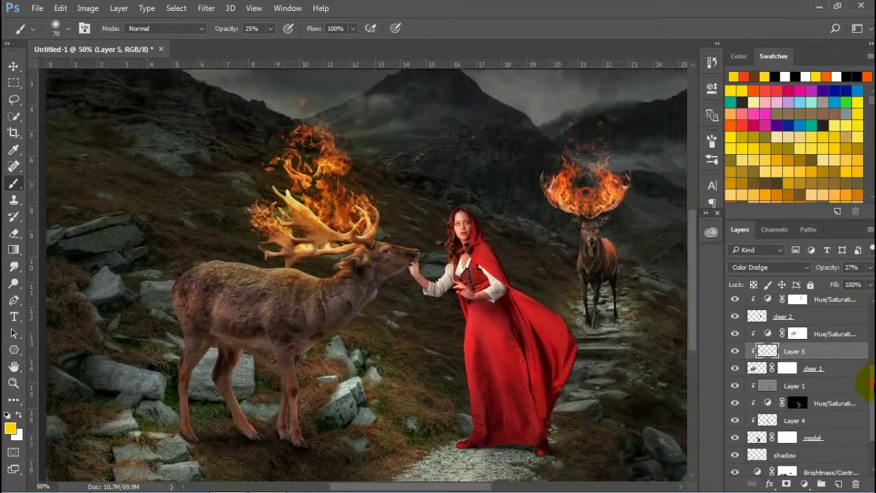
scroll(809, 404, "up", 3)
left_click(782, 412)
left_click(839, 483)
key("ctrl+alt+g")
scroll(611, 239, "up", 2)
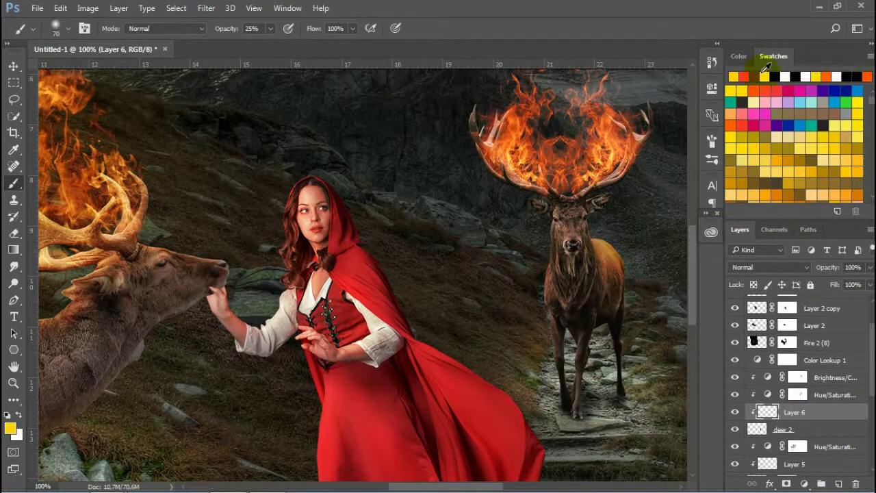
Set Layer 6 to Color Dodge and add a new layer for the ground glow
left_click(779, 267)
left_click(762, 97)
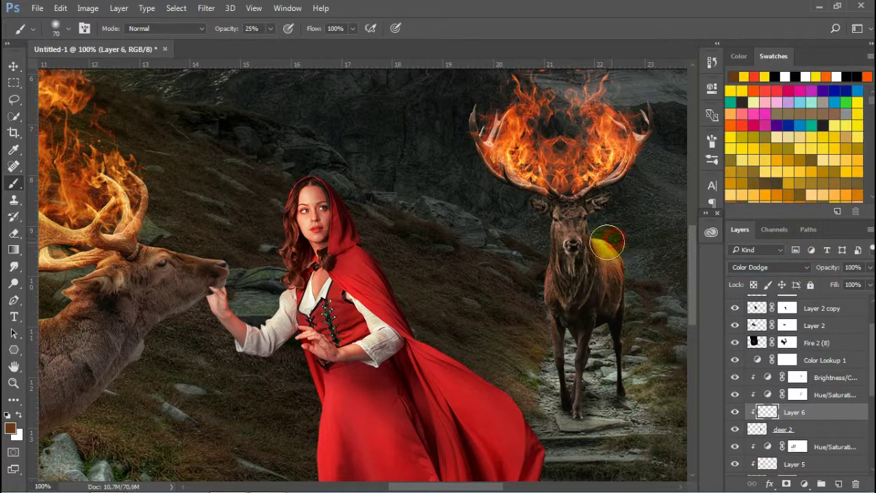
scroll(490, 254, "down", 2)
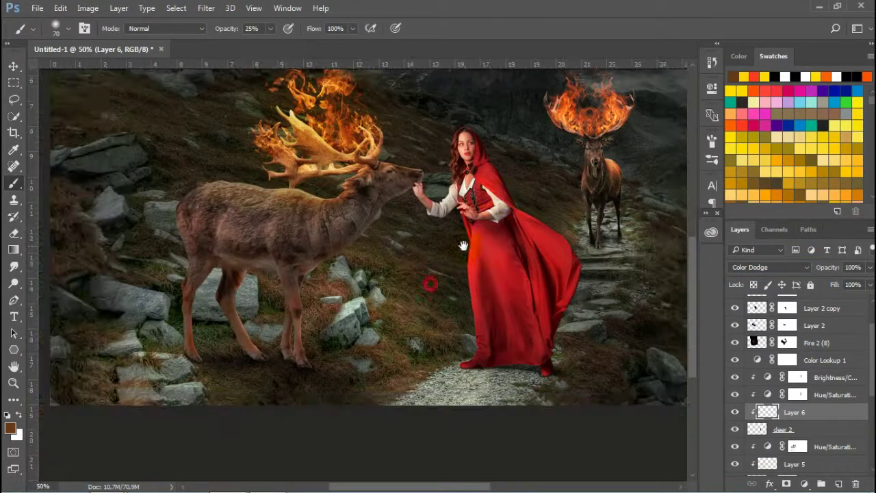
scroll(800, 383, "down", 3)
scroll(800, 383, "down", 3)
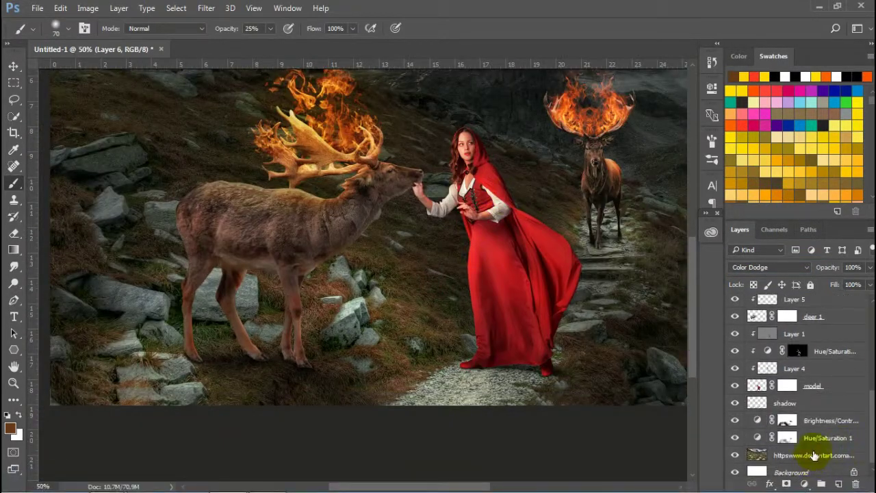
left_click(825, 428)
left_click(838, 484)
Clip Layer 7 in Color Dodge and paint glow around the near stag's legs with a 1000 px brush
left_click(825, 424, "alt")
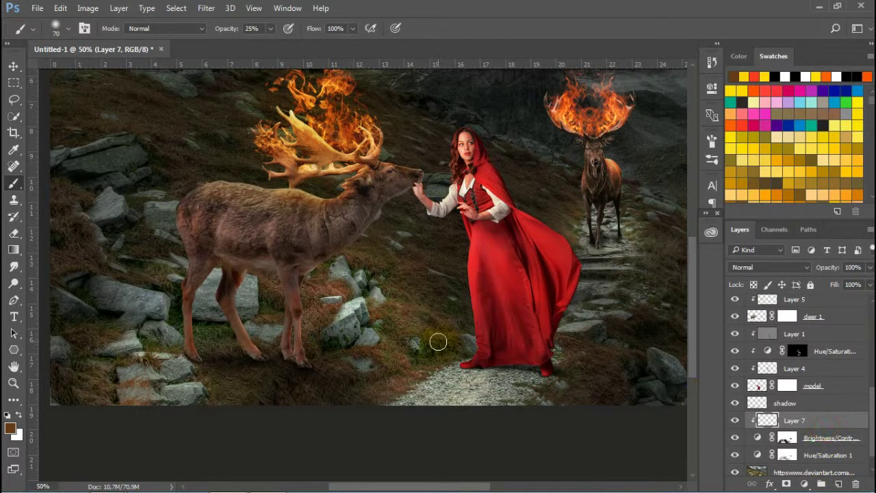
key("bracketright")
key("bracketright")
key("bracketright")
left_click(770, 267)
left_click(771, 112)
mouse_move(329, 350)
left_mouse_down()
mouse_move(185, 362)
mouse_move(342, 322)
mouse_move(377, 366)
mouse_move(232, 332)
left_mouse_up()
key("ctrl+minus")
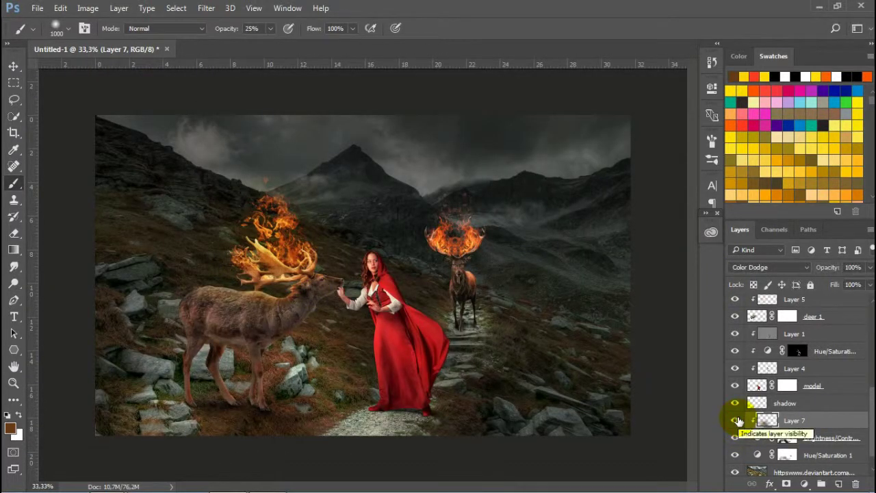
Try Layer 7 in Overlay with yellow, dabbing glow at the far stag's feet
left_click(794, 267)
left_click(754, 130)
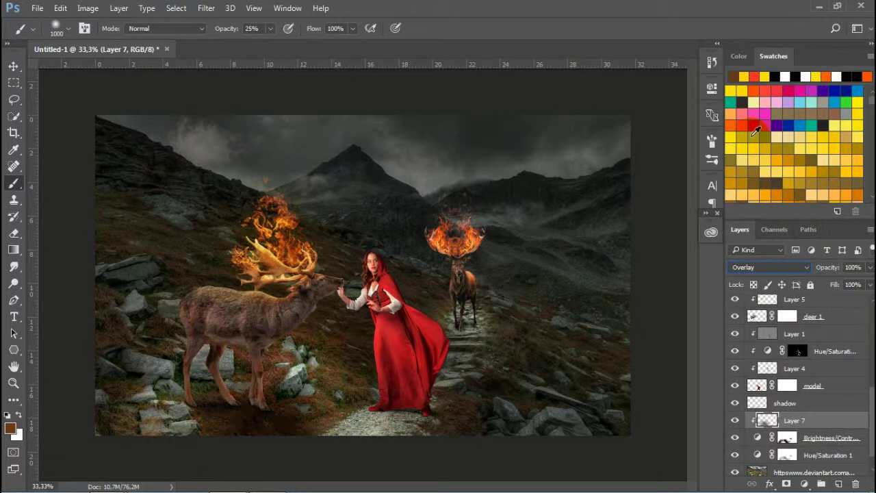
left_click(750, 141)
left_click_drag(322, 410, 352, 381)
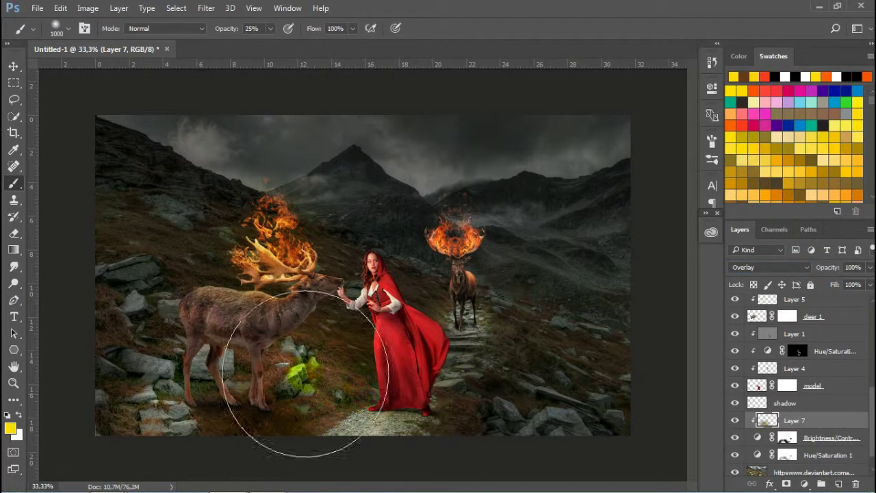
key("ctrl+z")
left_click(477, 322)
left_click_drag(314, 386, 362, 420)
key("ctrl+z")
Return Layer 7 to Color Dodge and paint yellow glow onto the woman's arm
left_click(803, 267)
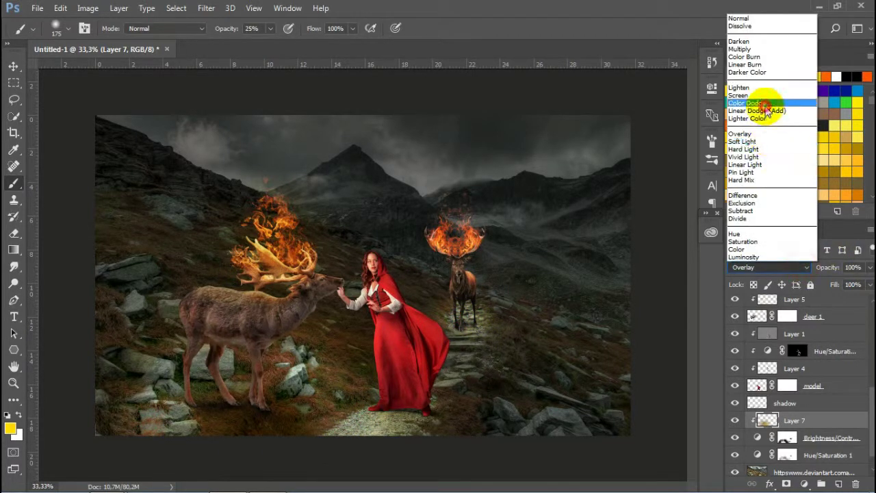
left_click(774, 106)
scroll(527, 277, "up", 2)
left_click_drag(438, 286, 460, 305)
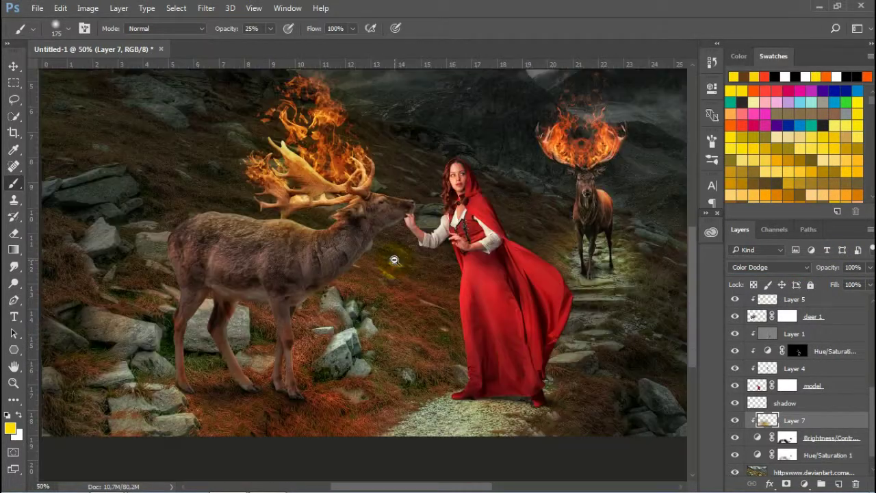
left_click(389, 316, "alt")
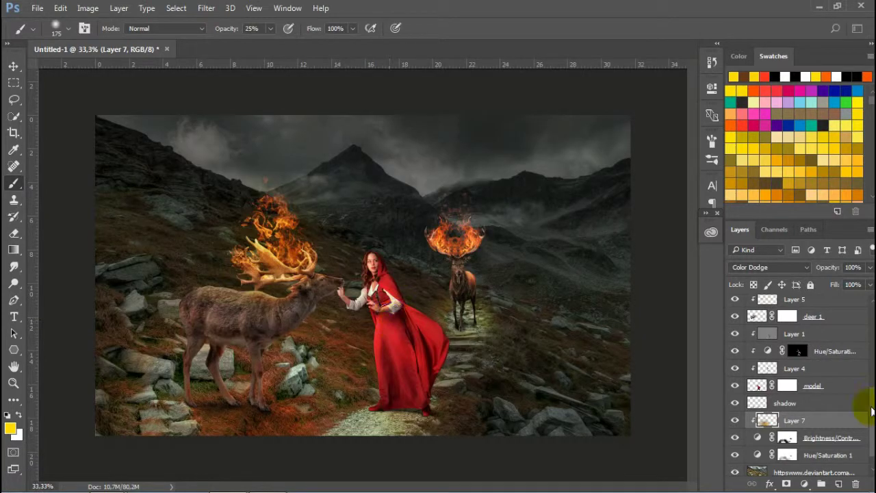
left_click_drag(872, 411, 872, 308)
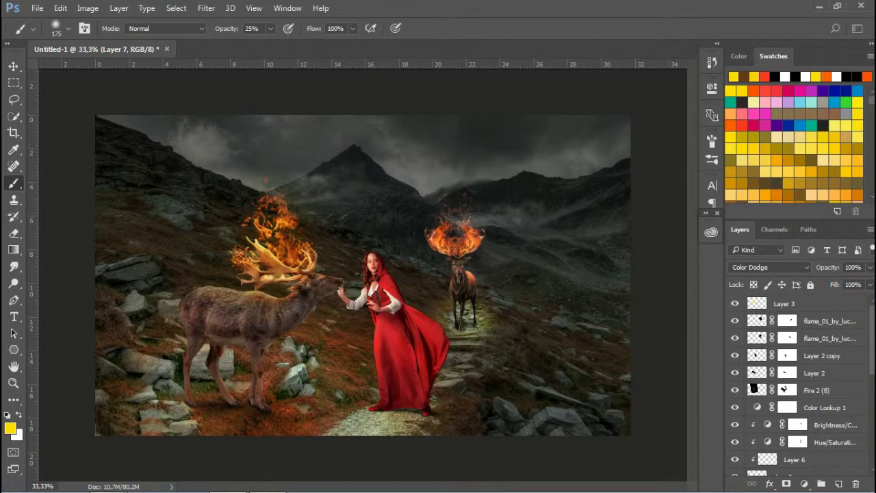
Set Brightness/Contrast 1 to brightness -106 and contrast 38
scroll(821, 363, "down", 5)
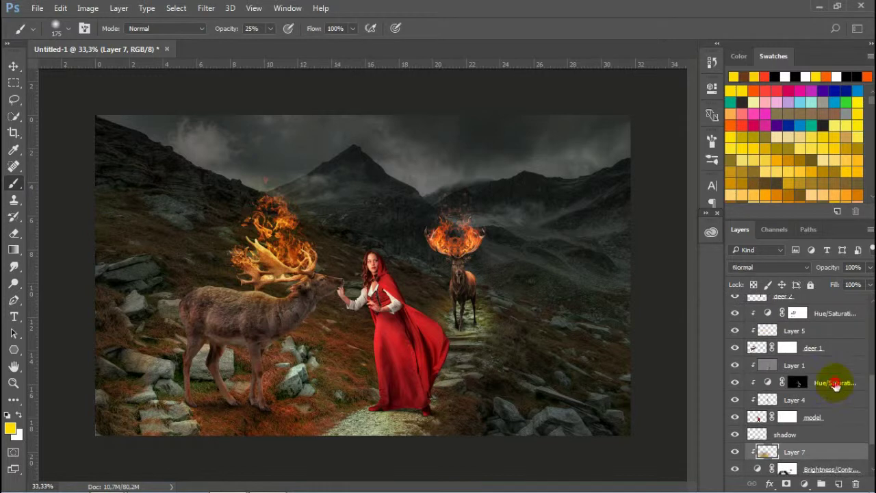
left_click(850, 383)
scroll(821, 410, "down", 3)
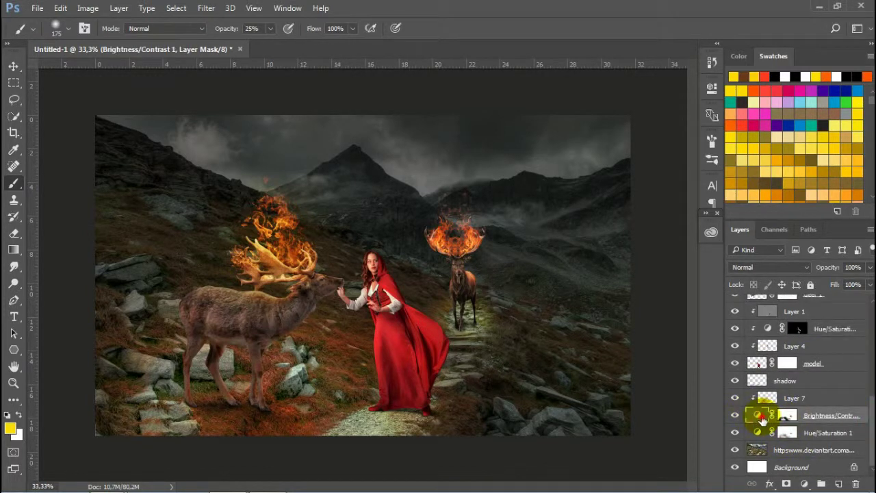
double_click(757, 415)
mouse_move(563, 156)
left_mouse_down()
mouse_move(547, 160)
mouse_move(559, 155)
left_mouse_up()
mouse_move(617, 181)
left_mouse_down()
mouse_move(675, 185)
mouse_move(631, 185)
left_mouse_up()
left_click(674, 83)
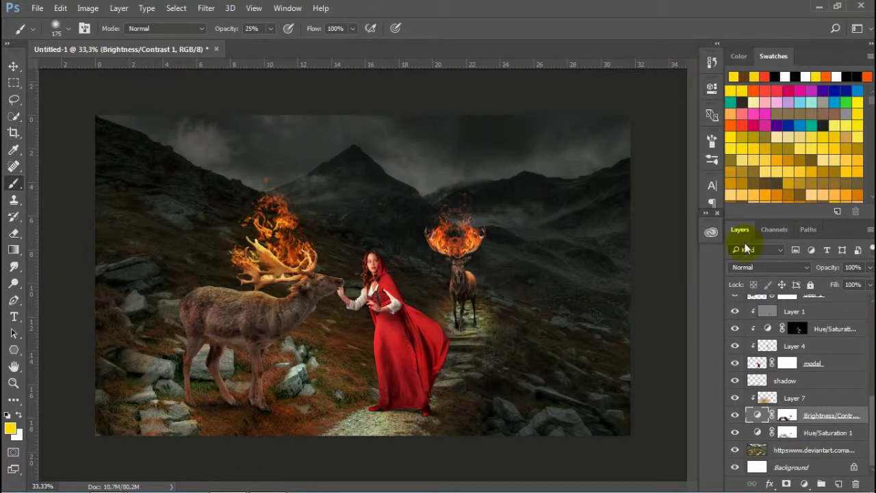
Stamp all visible layers into a new top layer (Ctrl+Alt+Shift+E)
scroll(860, 333, "up", 5)
left_click(808, 303)
key("ctrl+shift+alt+e")
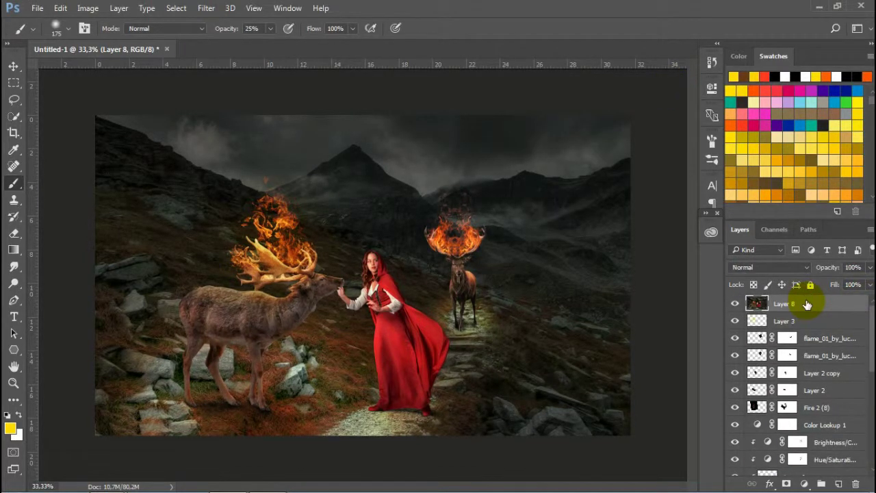
Launch Color Efex Pro 4 on the merged layer and browse the Cross Processing methods
left_click(206, 9)
left_click(414, 277)
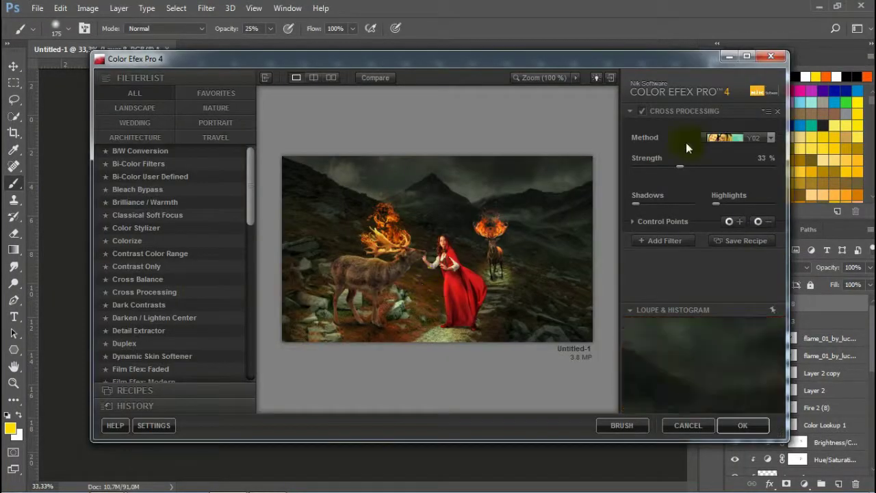
left_click(770, 138)
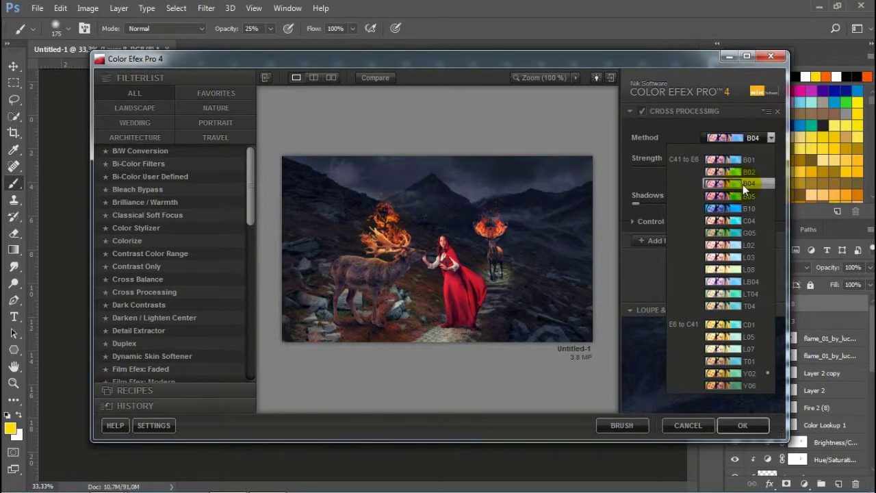
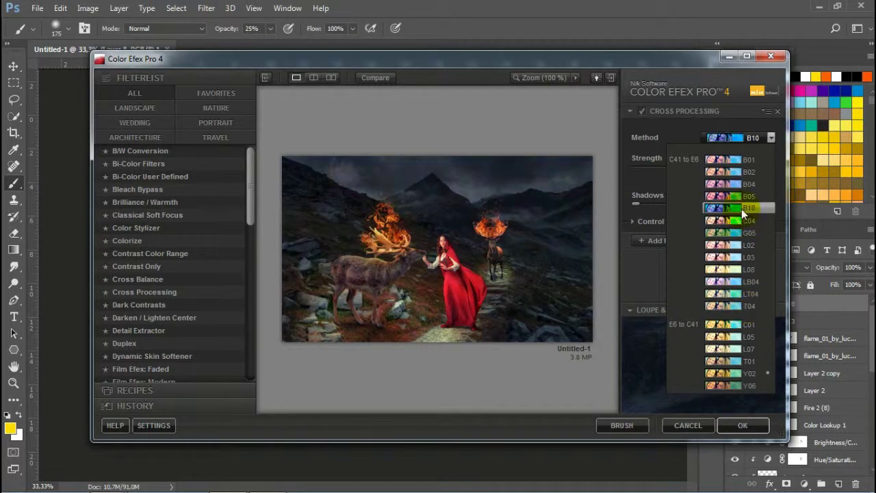
Apply Color Efex Pro 4 Cross Processing with method B04 as a new layer
left_click(743, 185)
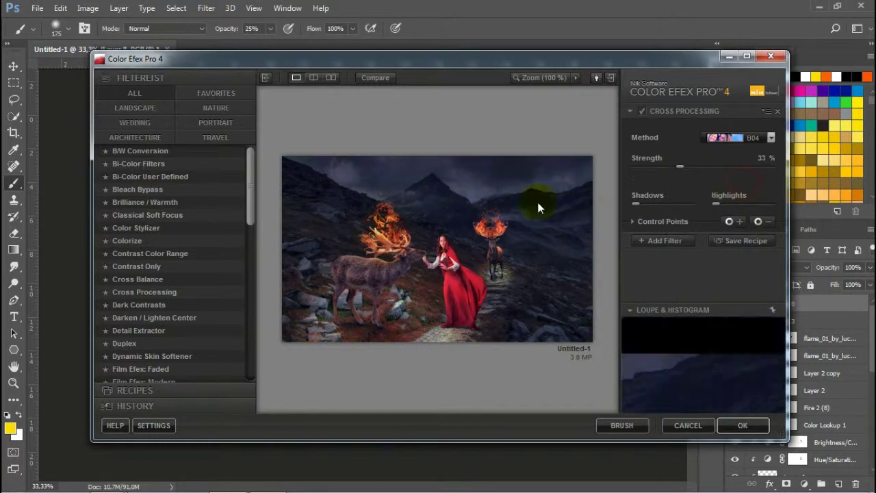
left_click(741, 425)
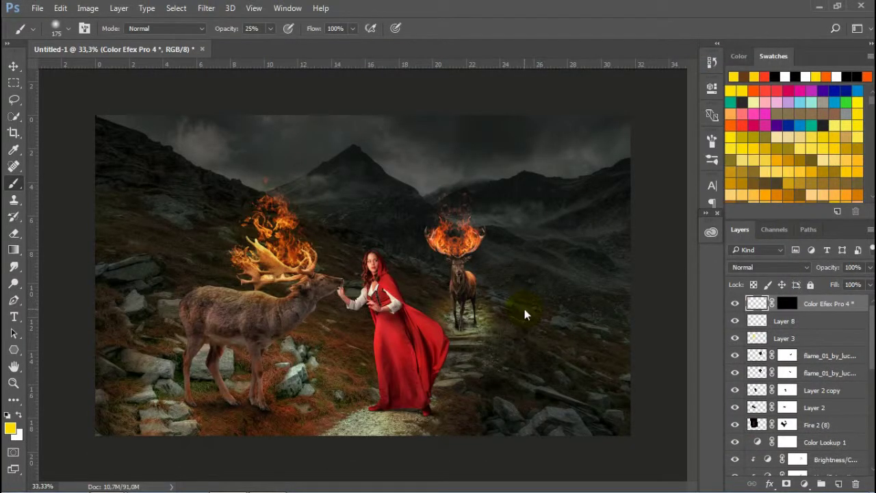